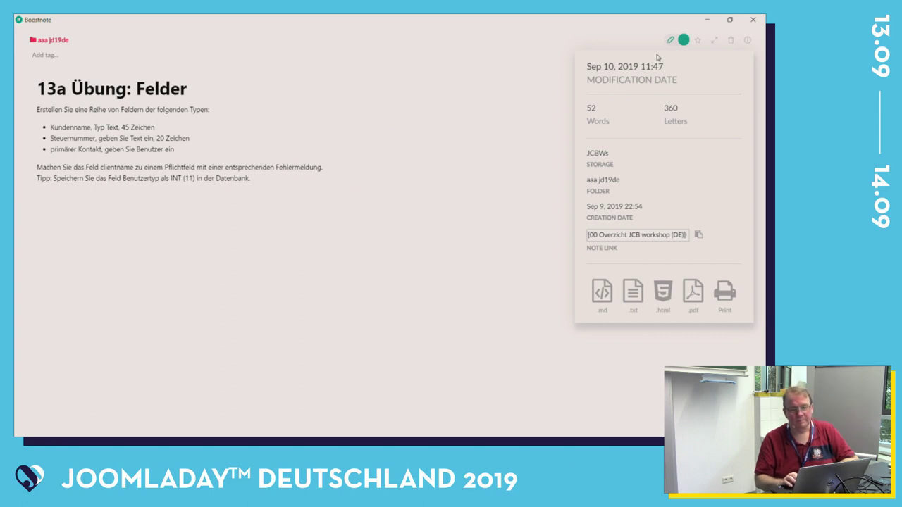
Step: Close the info panel on the '13a Übung: Felder' note and switch back to the component builder
click(459, 68)
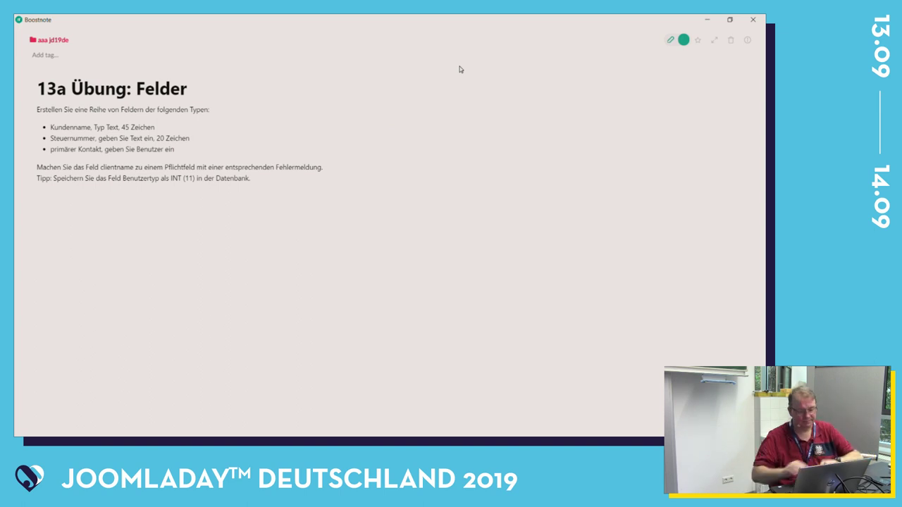
key(alt+Tab)
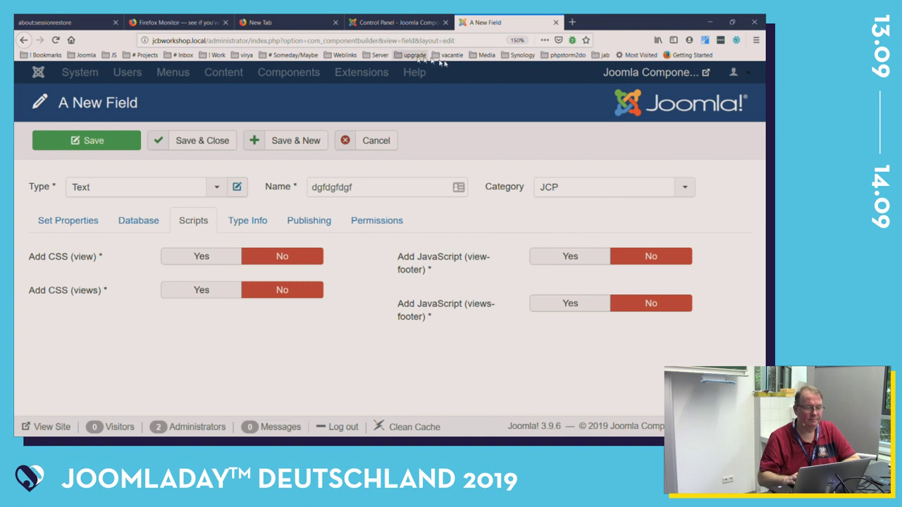
Step: Cancel the unsaved new field and dismiss the make-a-selection alert
click(386, 140)
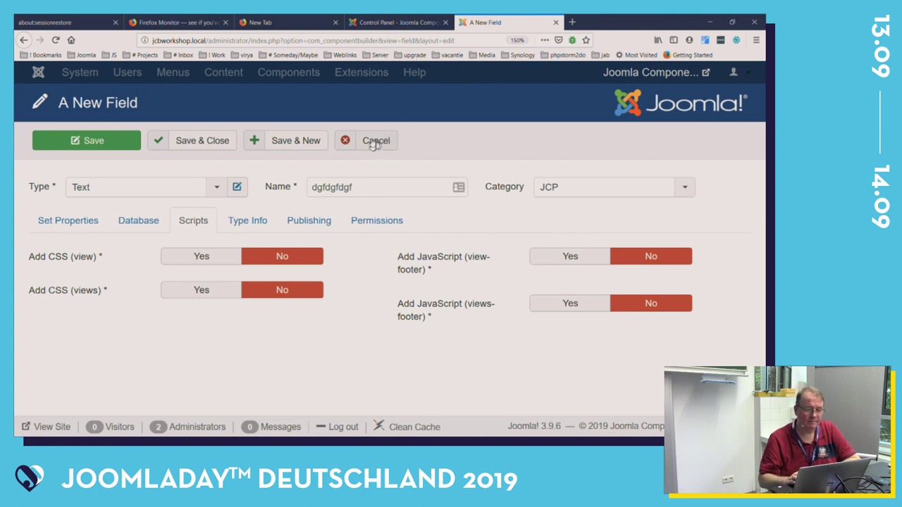
click(373, 141)
click(374, 141)
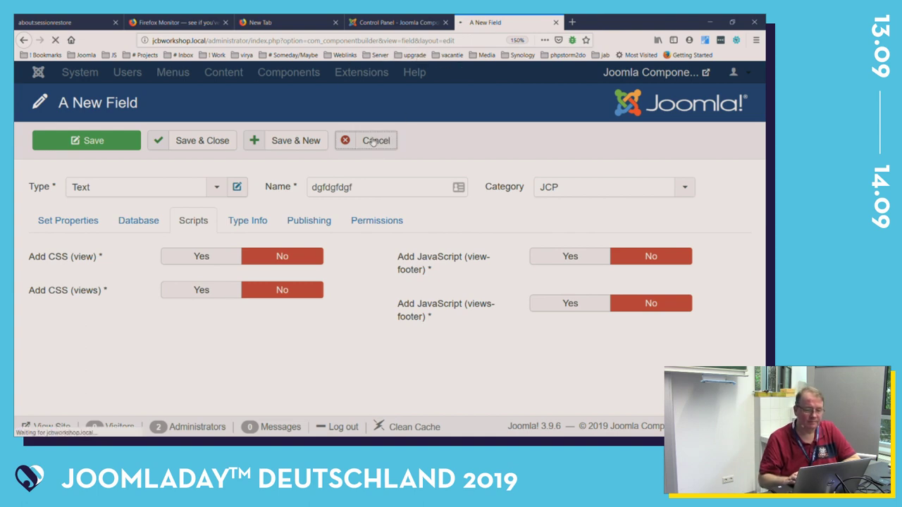
click(374, 141)
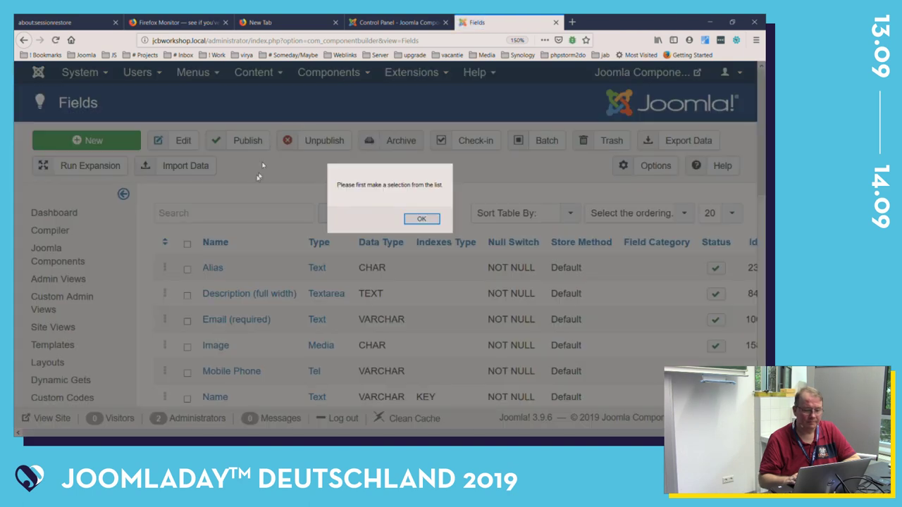
click(420, 218)
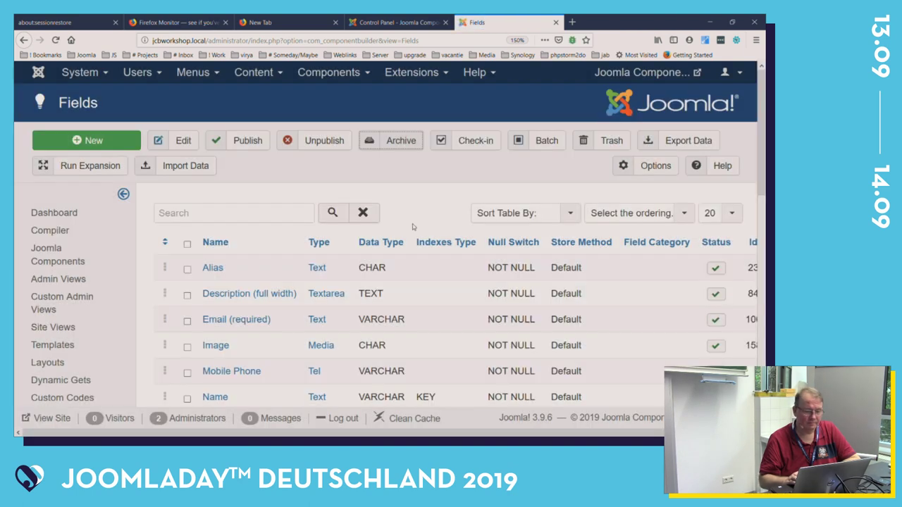
Step: Open the existing client_Clientname field from the Fields list for editing
scroll(322, 403, down, 15)
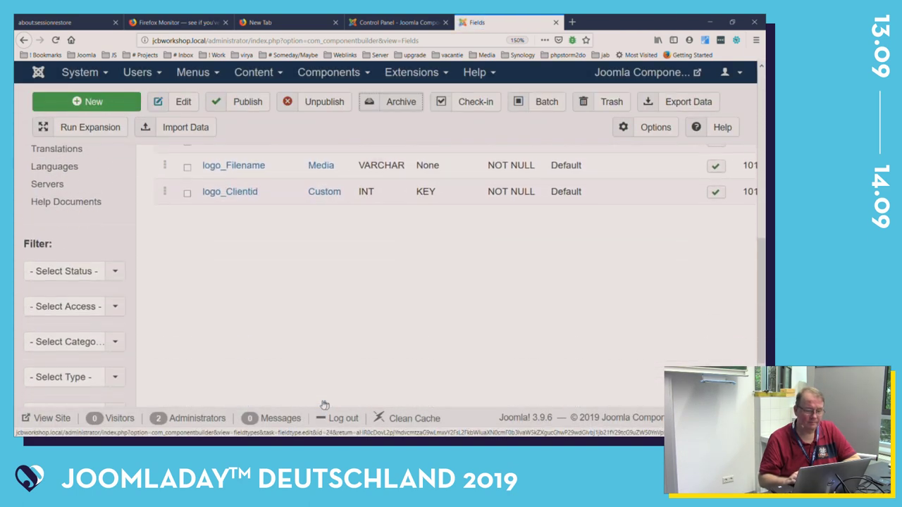
scroll(322, 404, up, 3)
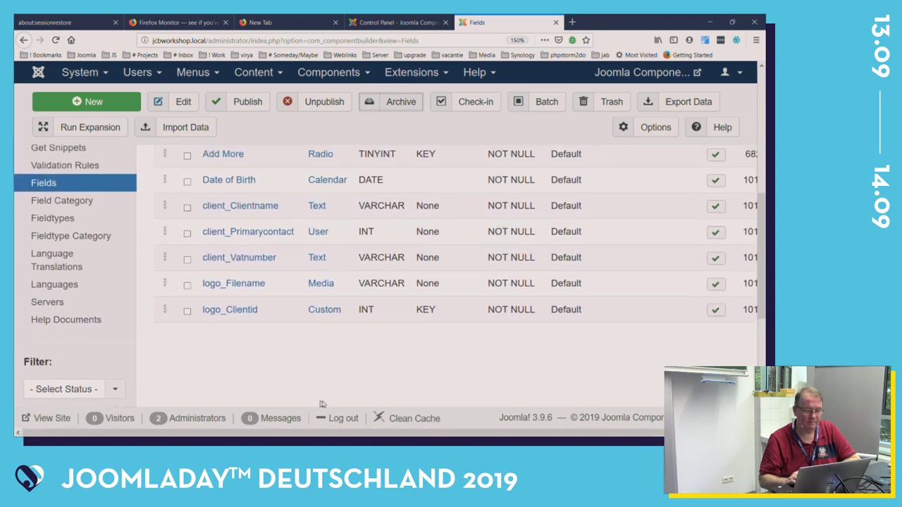
scroll(320, 402, up, 1)
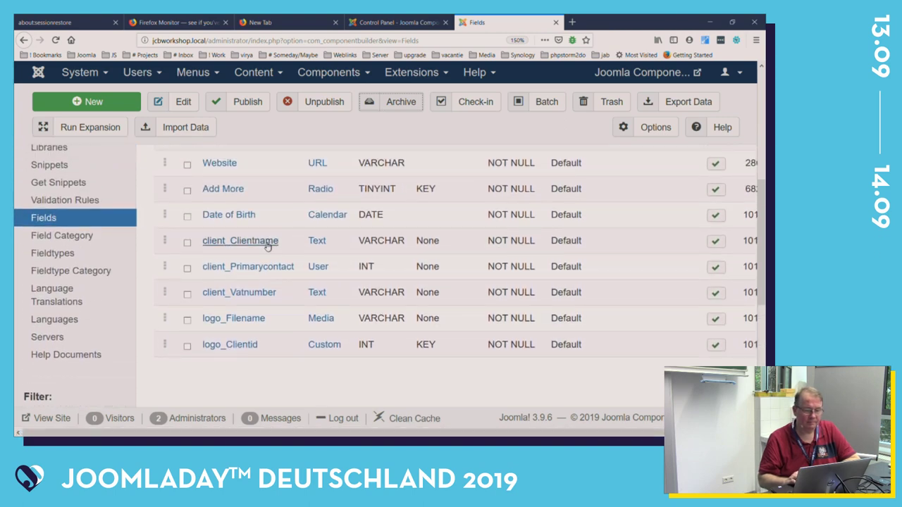
click(268, 243)
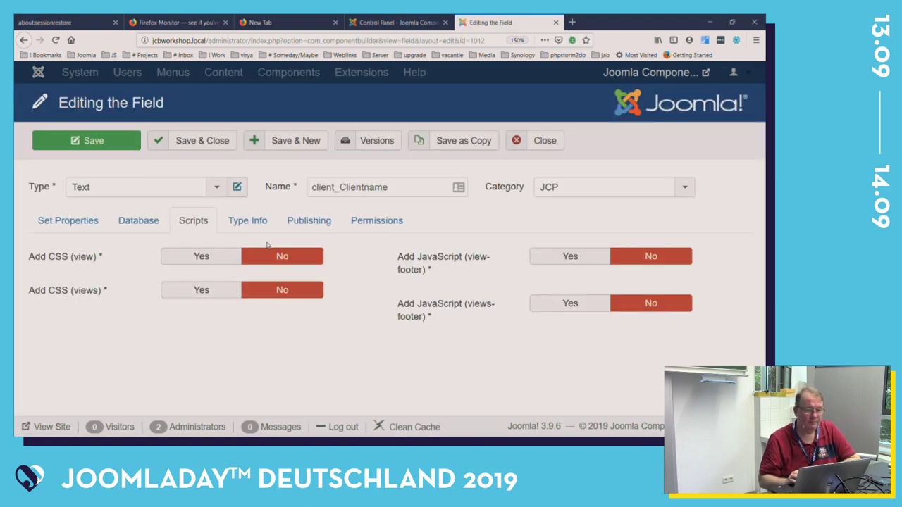
Step: Review client_Clientname's filter options, validation rules and Type Info, ending on Set Properties
click(68, 221)
scroll(193, 296, down, 5)
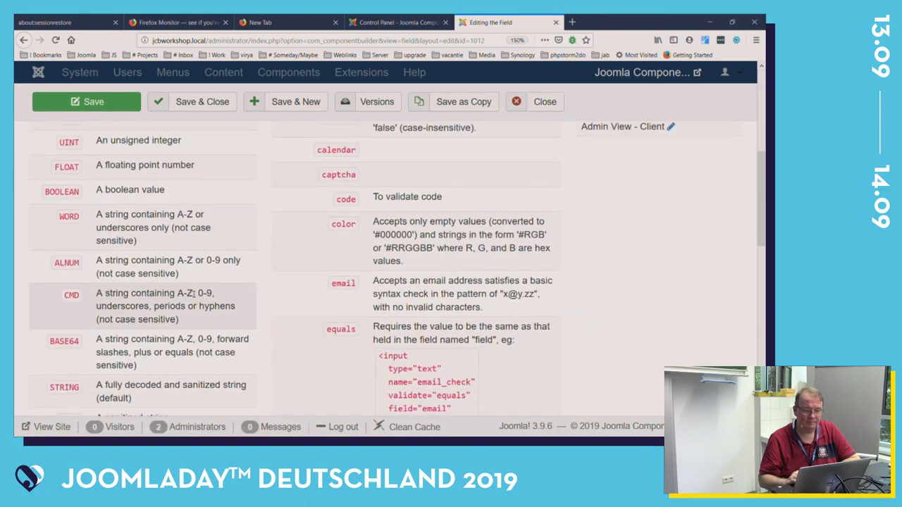
scroll(193, 296, down, 10)
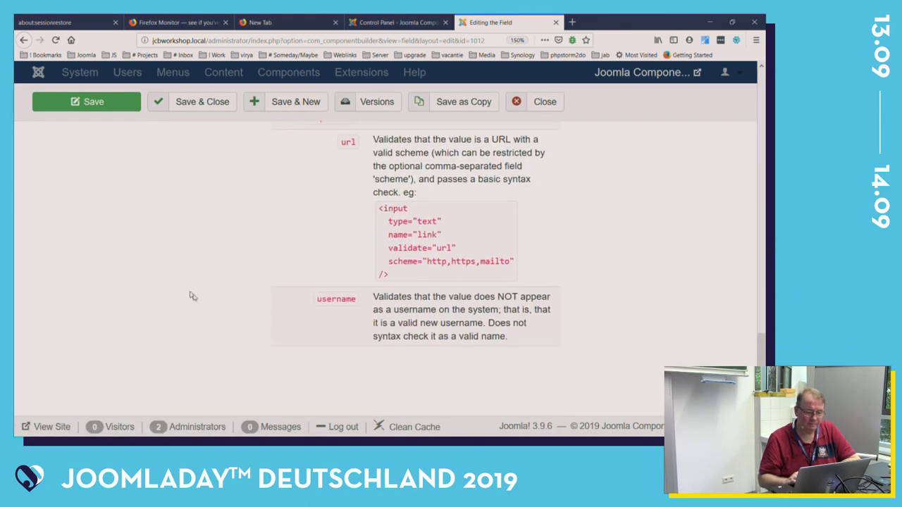
scroll(193, 296, up, 15)
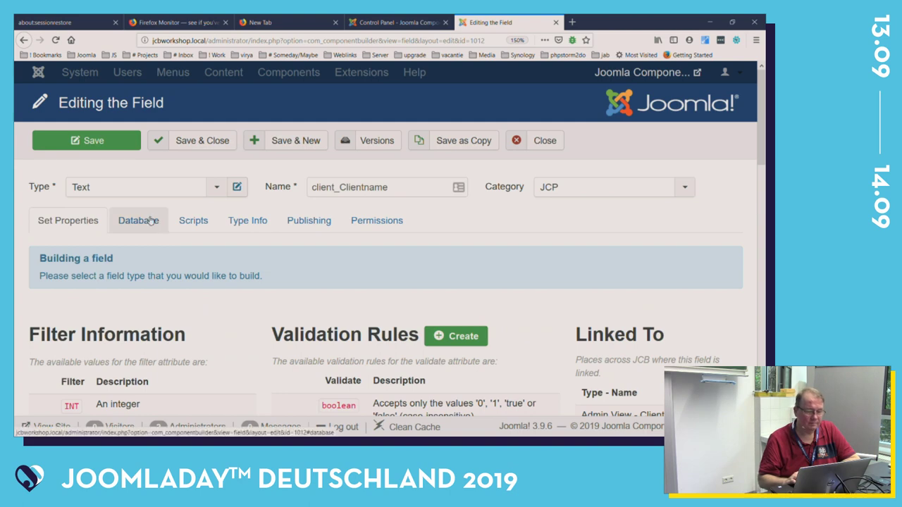
click(234, 226)
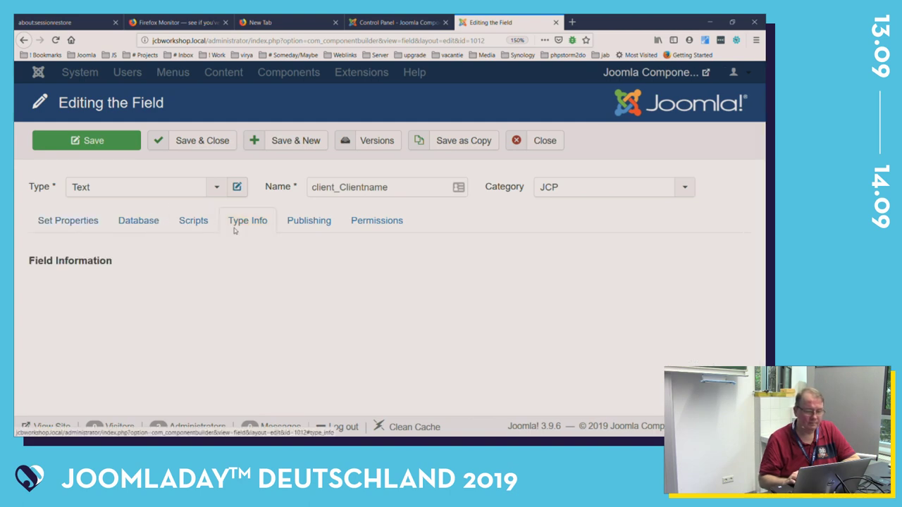
click(83, 224)
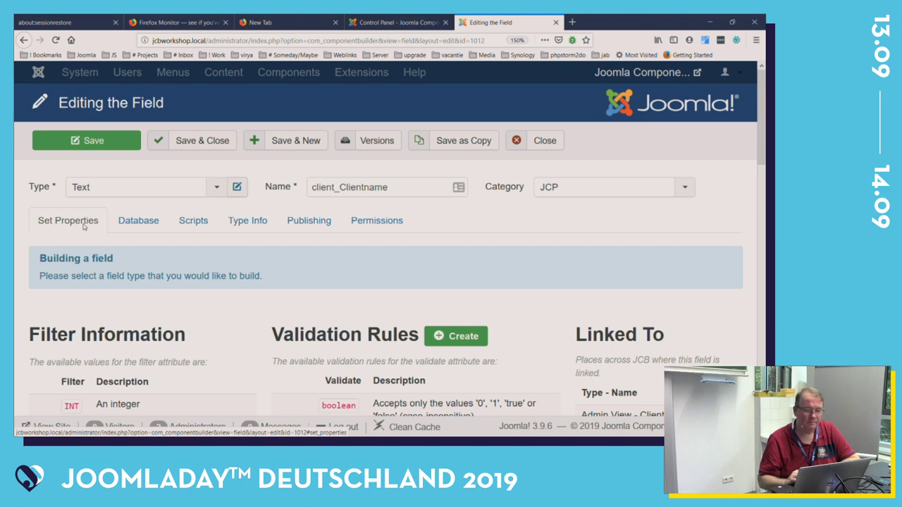
scroll(263, 309, down, 3)
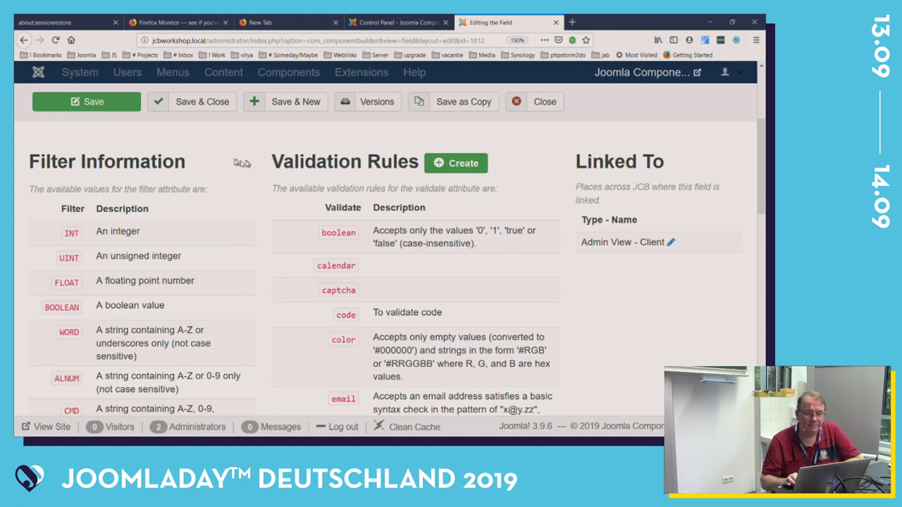
scroll(201, 182, up, 3)
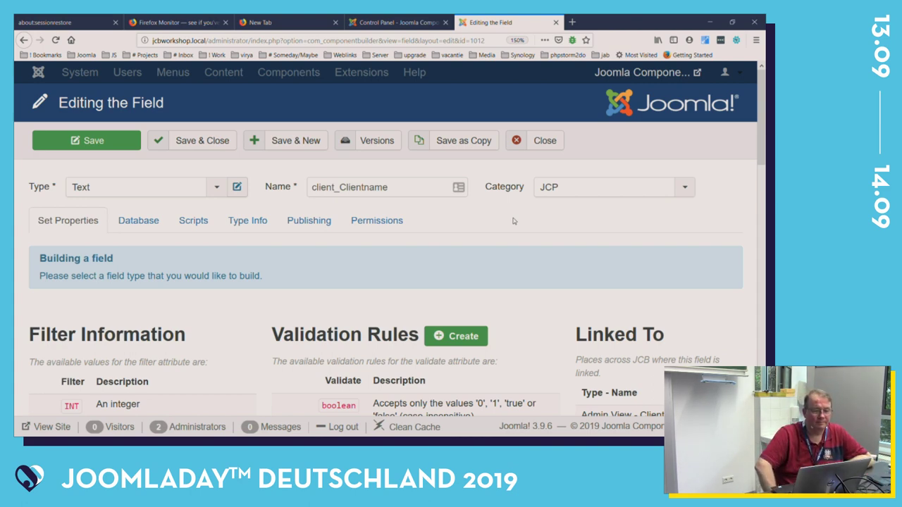
key(alt+Tab)
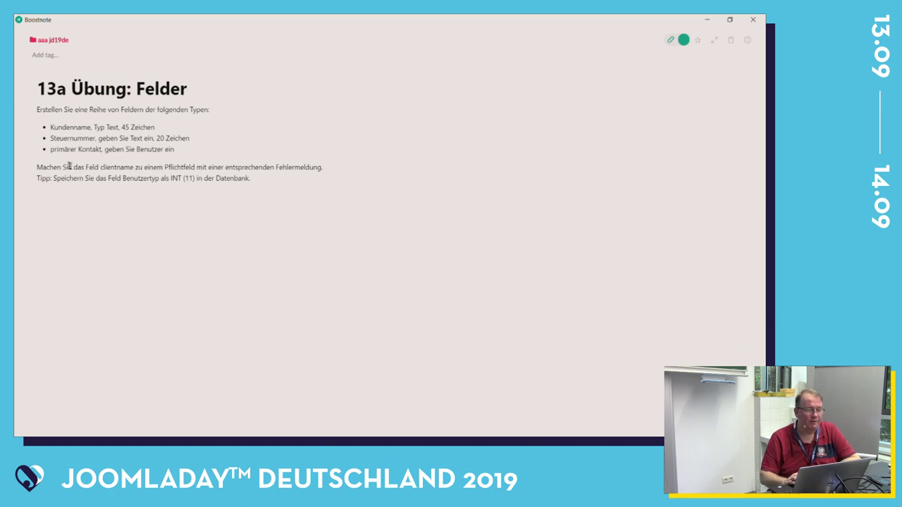
drag(72, 167, 330, 170)
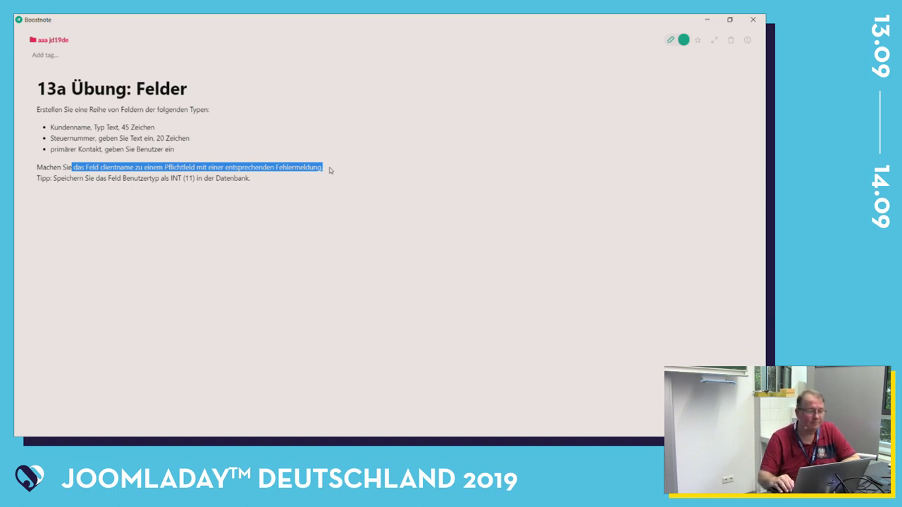
click(175, 178)
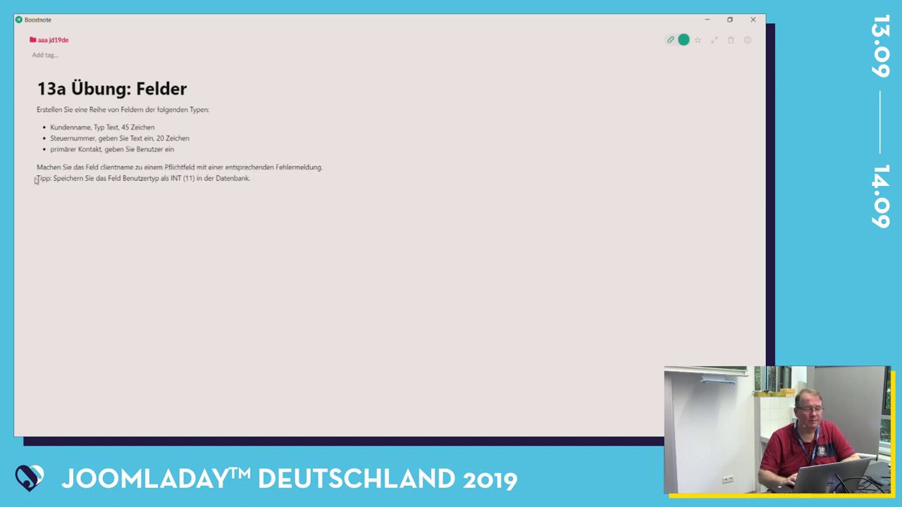
drag(36, 178, 289, 201)
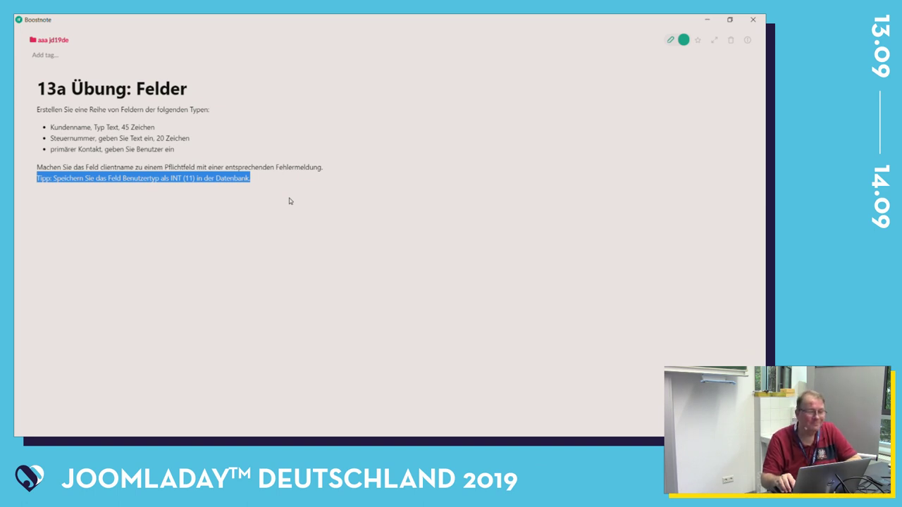
key(alt+Tab)
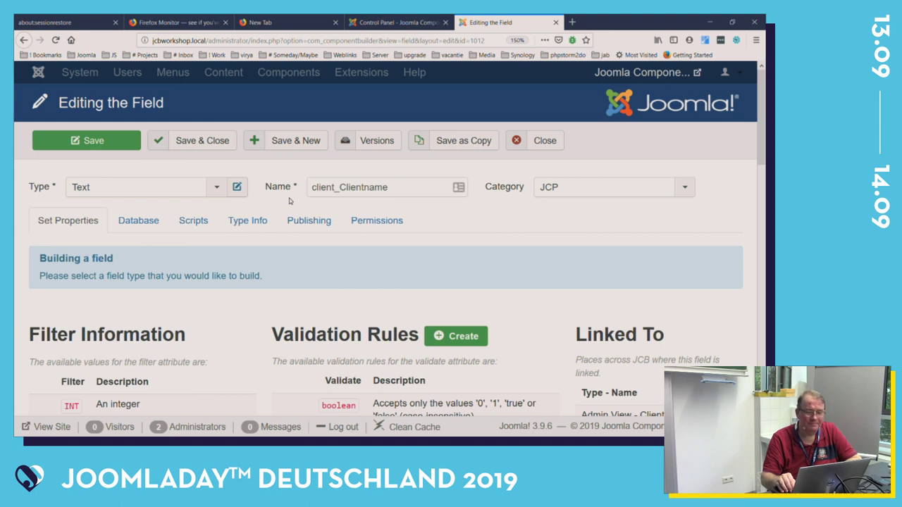
scroll(289, 201, down, 1)
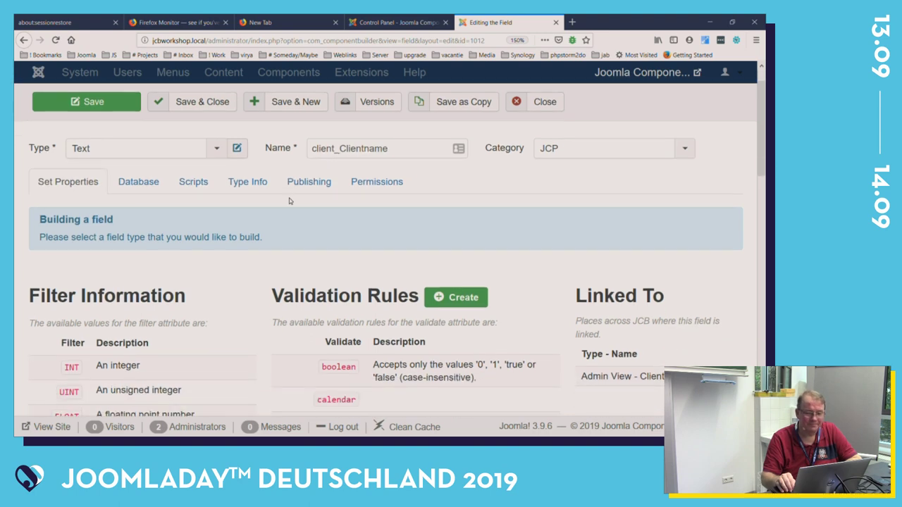
scroll(289, 200, down, 8)
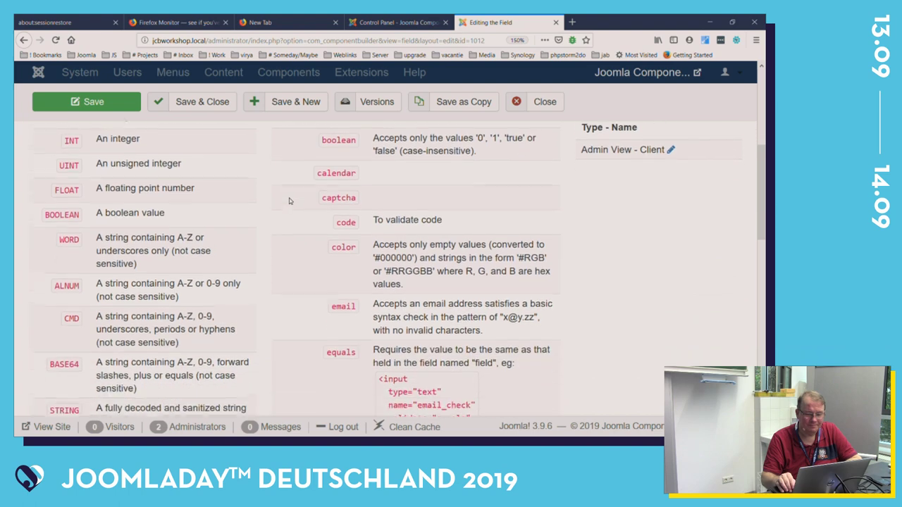
scroll(289, 201, down, 5)
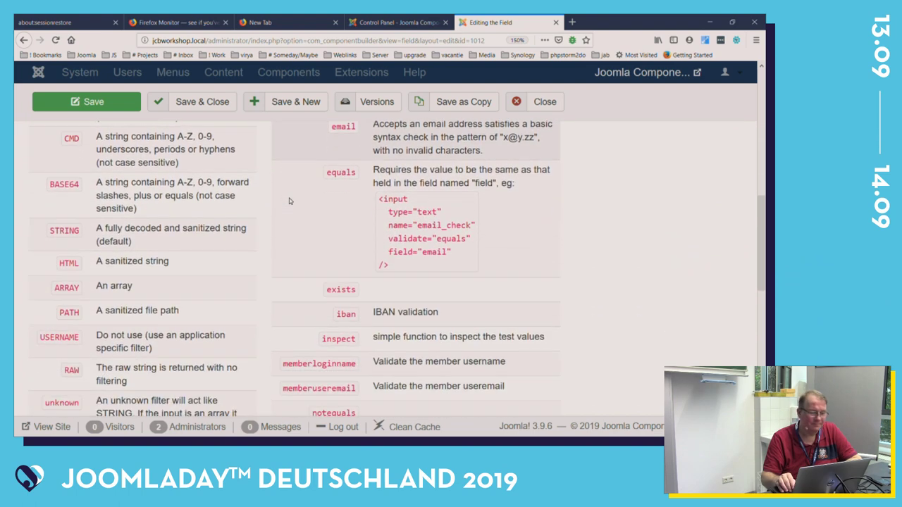
scroll(289, 201, down, 10)
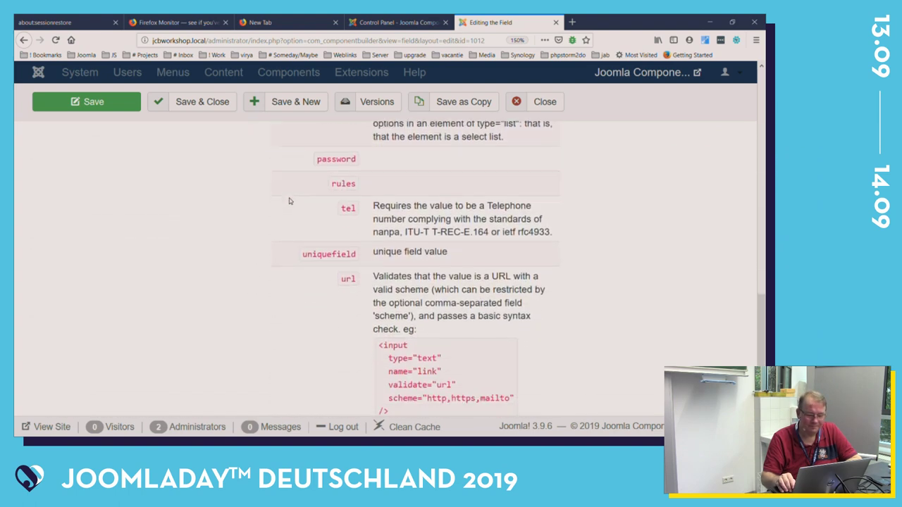
scroll(289, 201, down, 1)
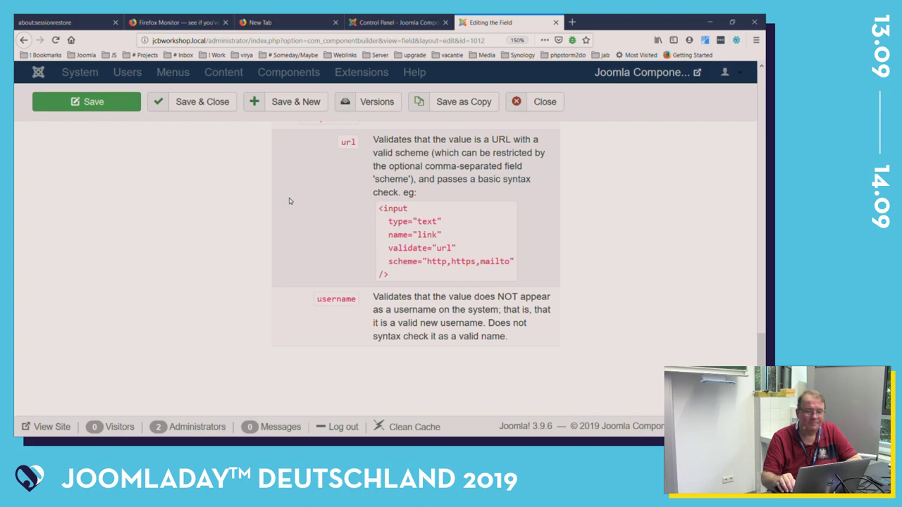
scroll(289, 201, up, 10)
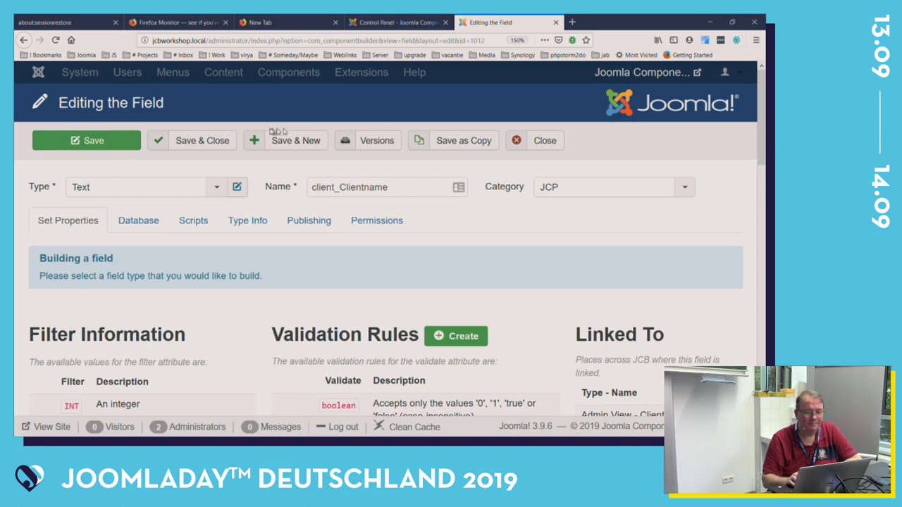
Step: Check and close client_Clientname's Item Version History, then return to the Boostnote course notes
click(376, 140)
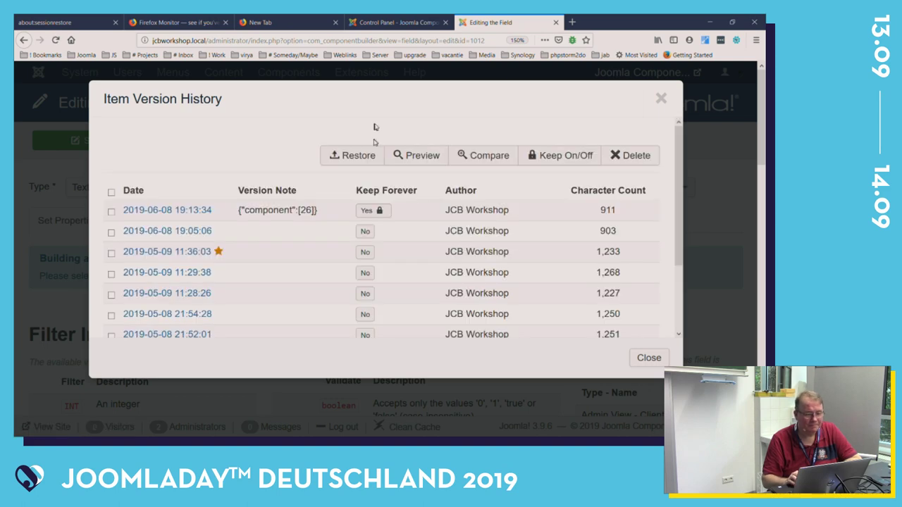
click(661, 99)
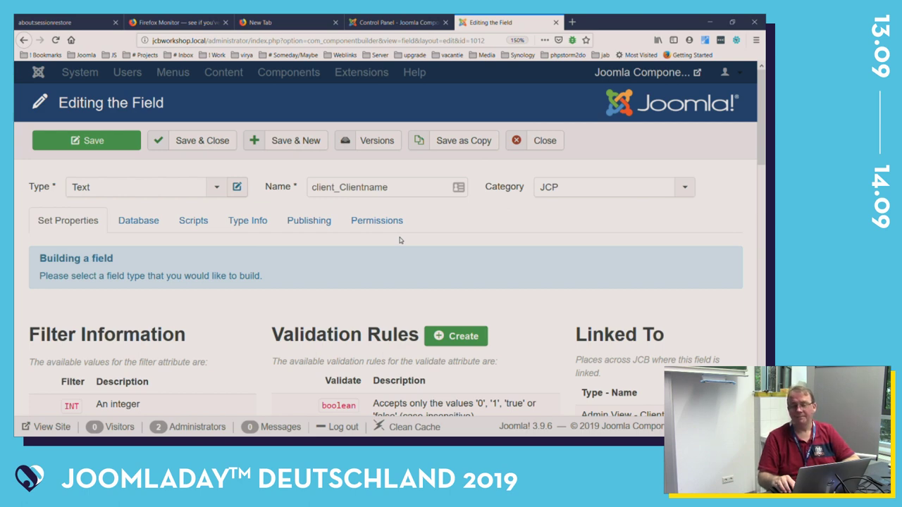
key(ctrl+super+Left)
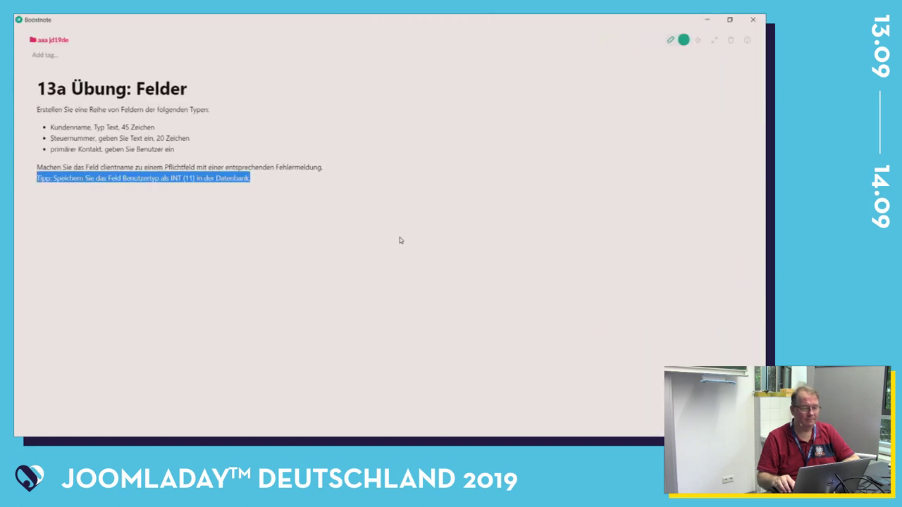
Step: Bring back the note list and open the note '13b Felder - Fortsetzung (NL)'
click(326, 174)
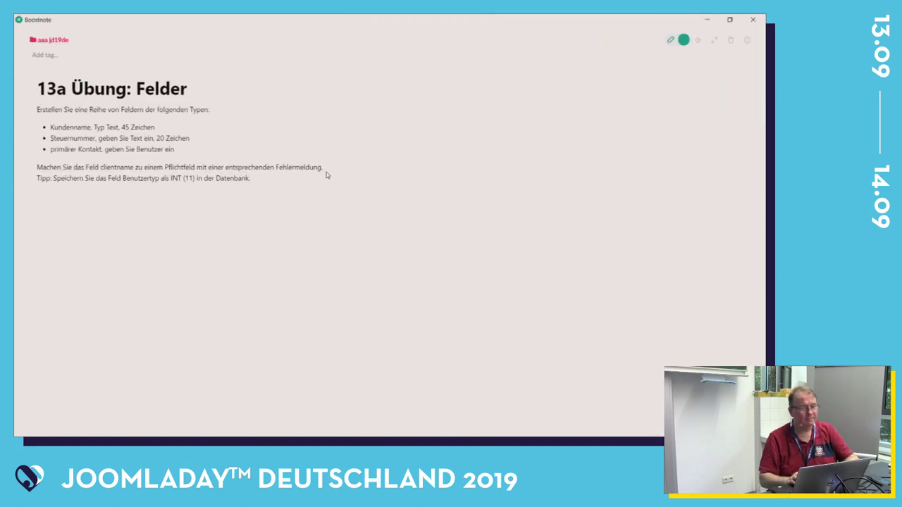
click(715, 46)
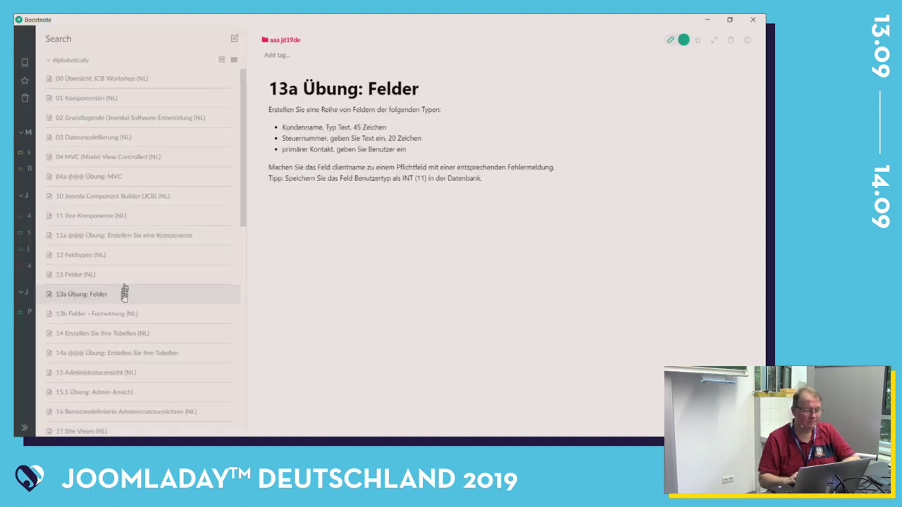
click(132, 317)
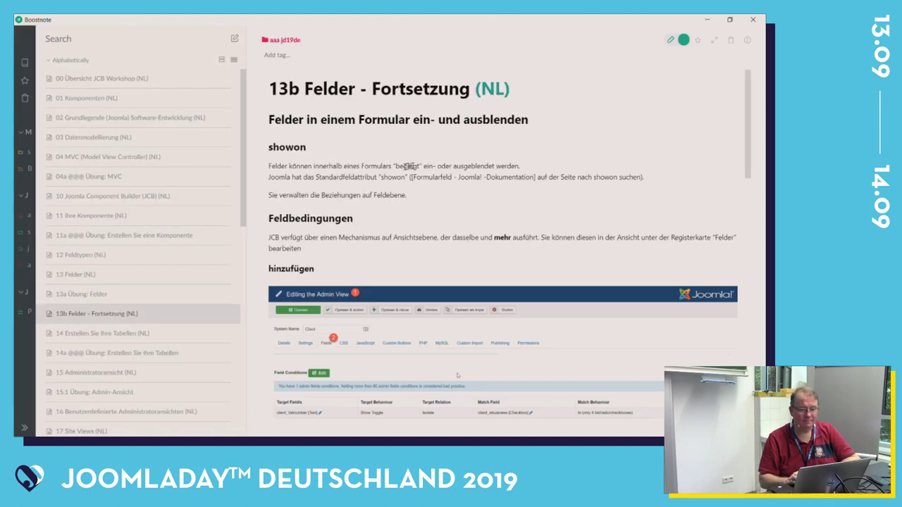
Step: Expand the 13b note to full window and read its showon field conditions section
click(714, 42)
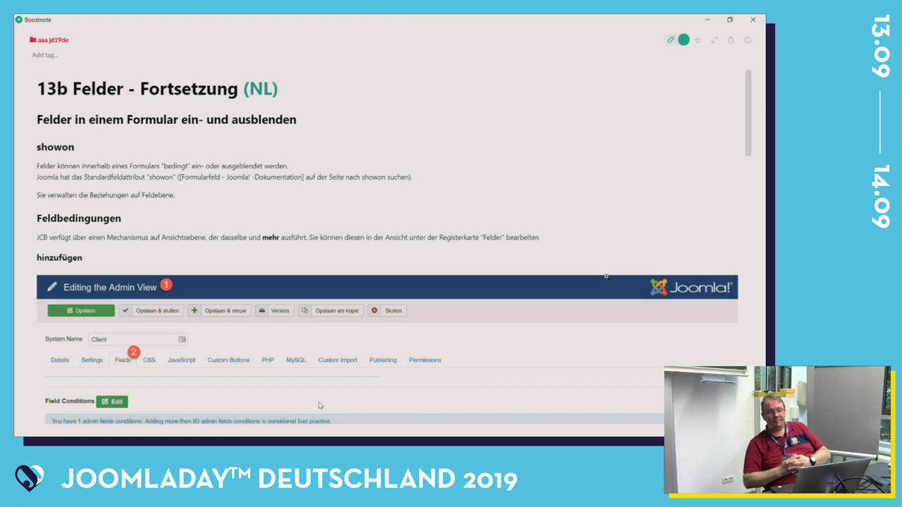
scroll(318, 405, down, 3)
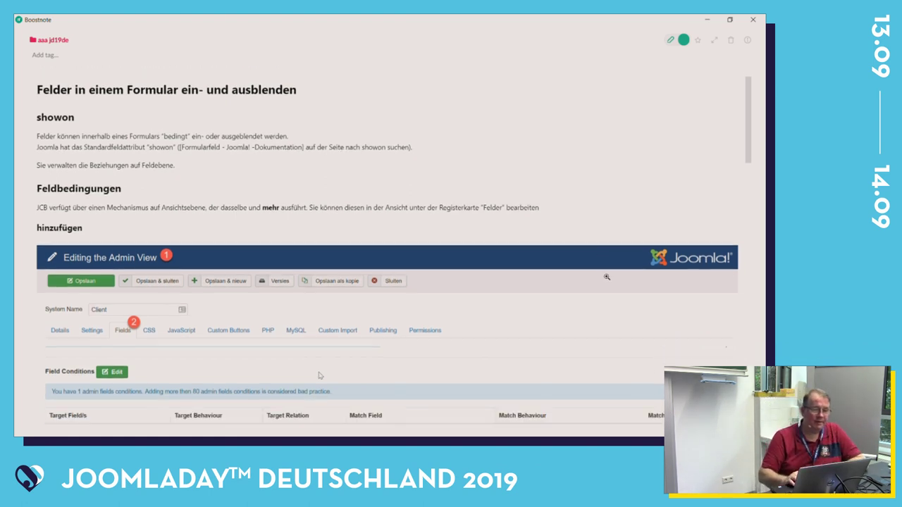
scroll(318, 405, up, 3)
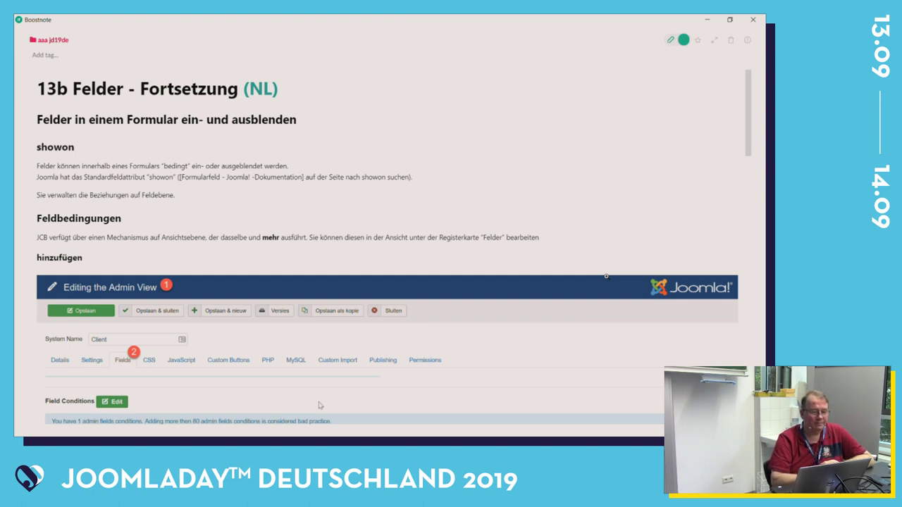
scroll(606, 276, down, 3)
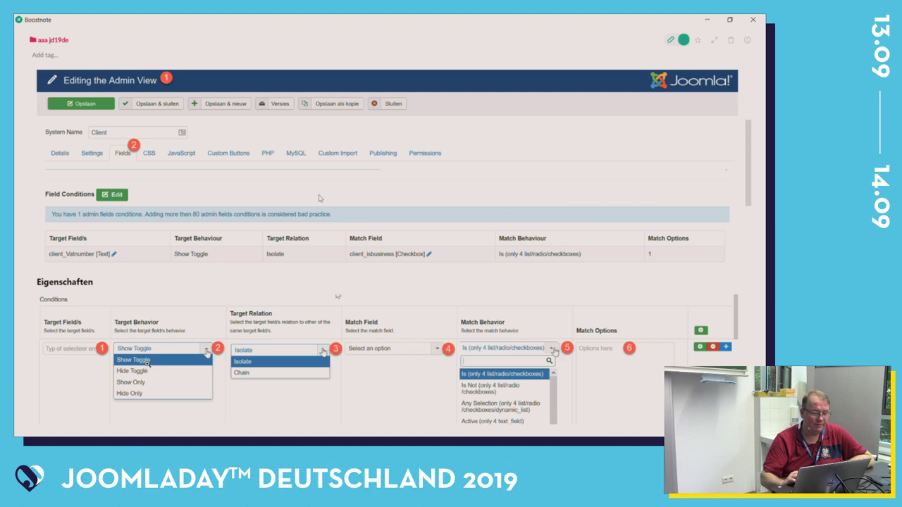
scroll(147, 364, down, 2)
scroll(147, 364, down, 3)
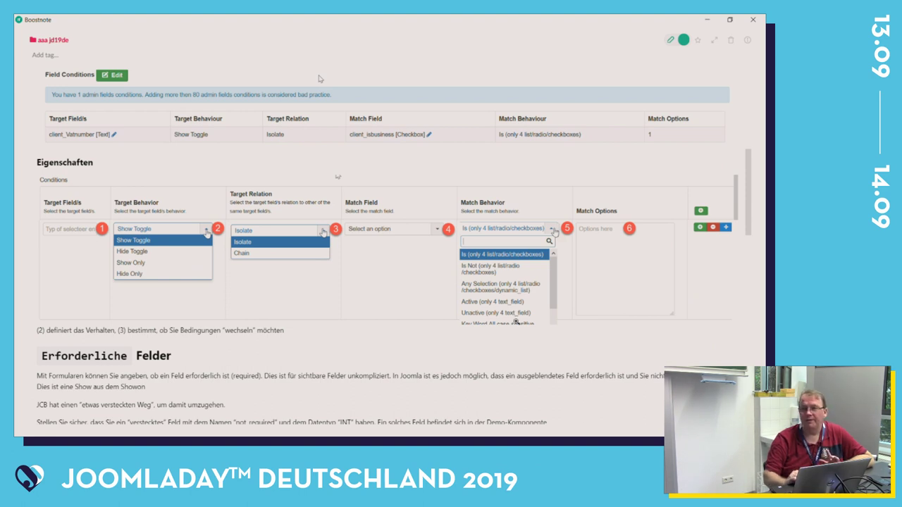
Step: Scroll to Erforderliche Felder, covering the hidden 'not_required' field with data type INT
scroll(516, 322, down, 3)
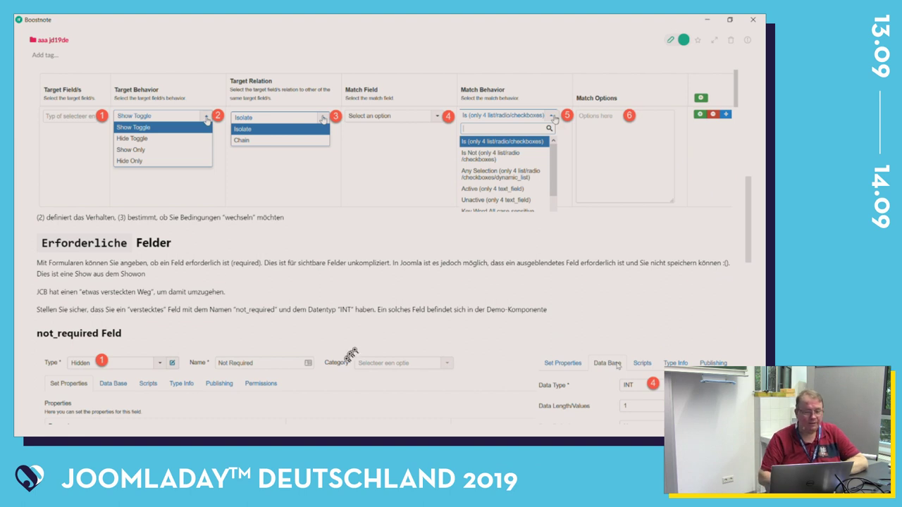
scroll(307, 283, down, 1)
scroll(308, 283, up, 3)
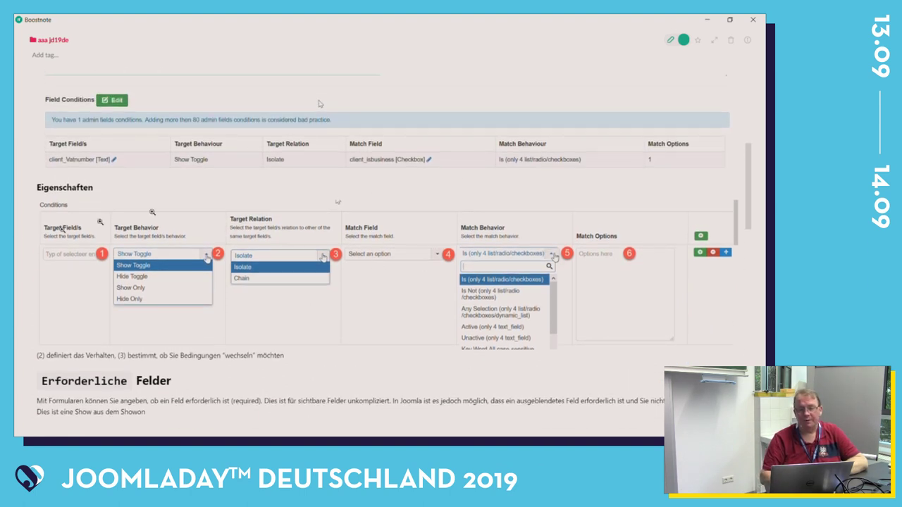
mouse_move(57, 427)
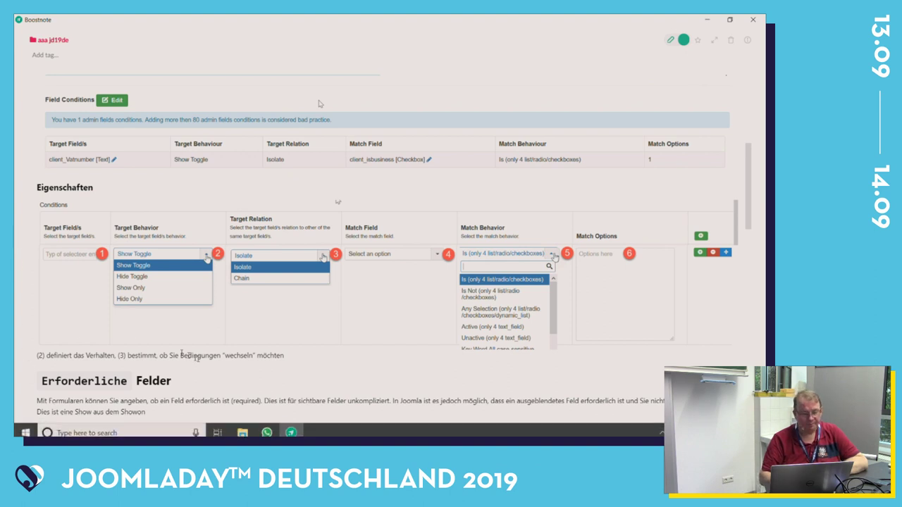
scroll(227, 355, down, 2)
scroll(227, 354, down, 2)
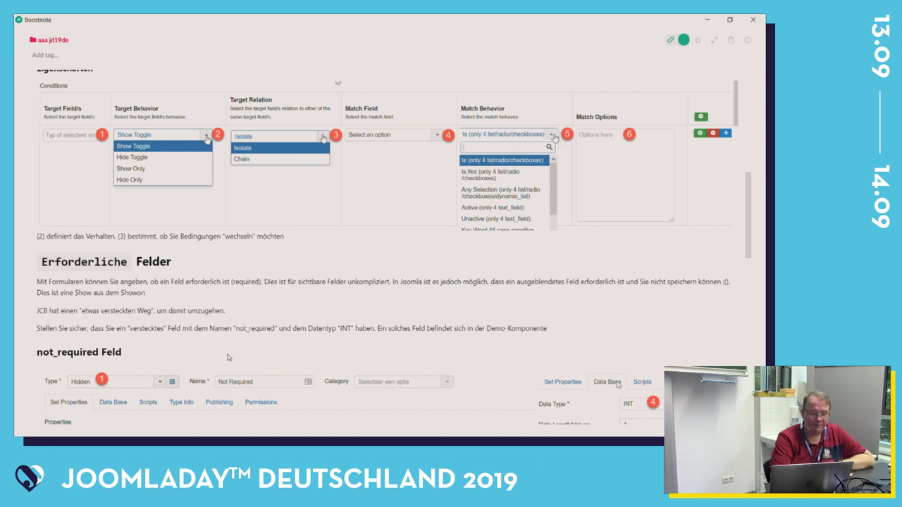
scroll(227, 357, down, 1)
scroll(227, 358, down, 5)
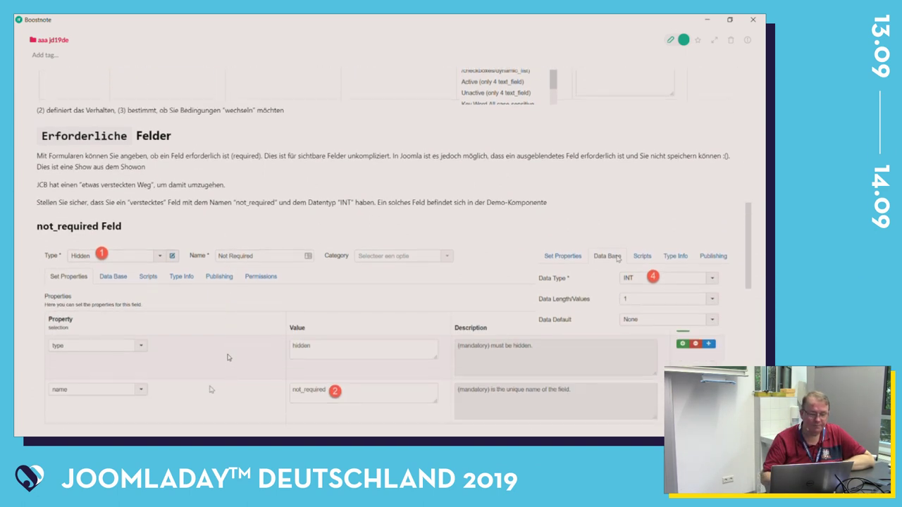
scroll(228, 355, down, 3)
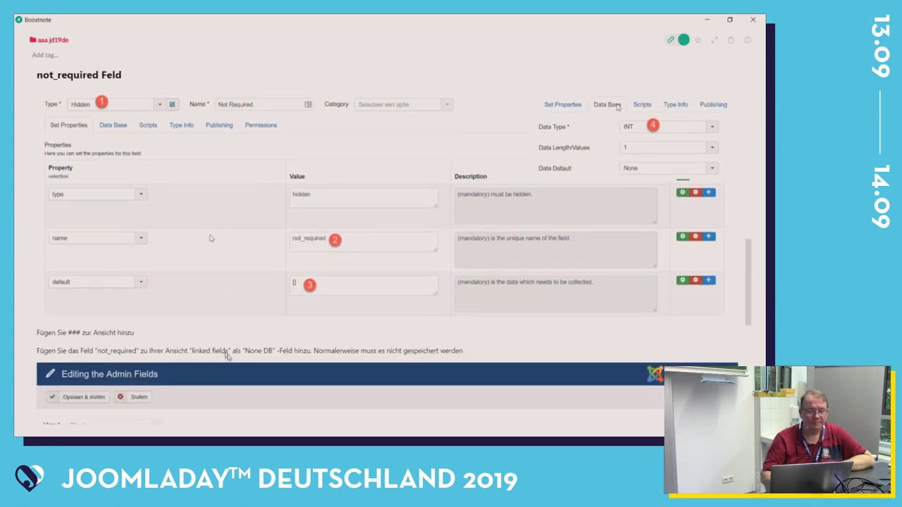
scroll(225, 355, up, 1)
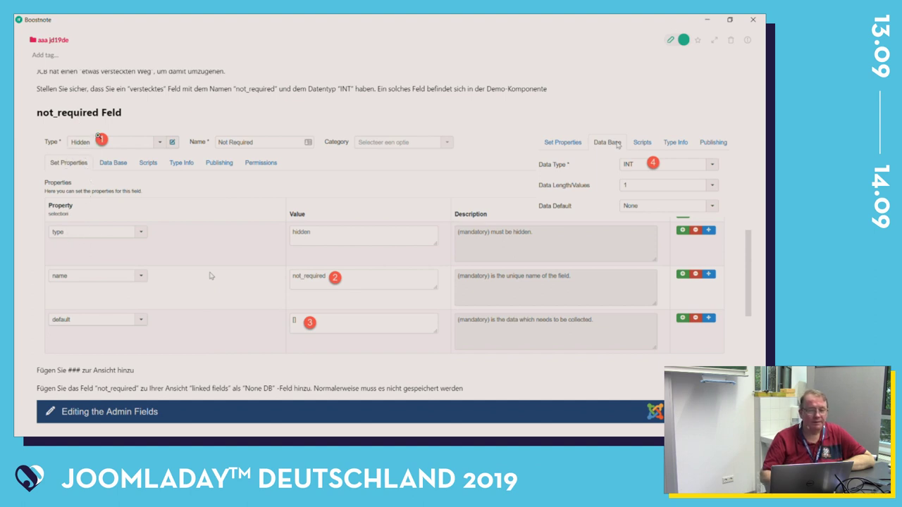
scroll(130, 91, up, 1)
scroll(130, 92, up, 1)
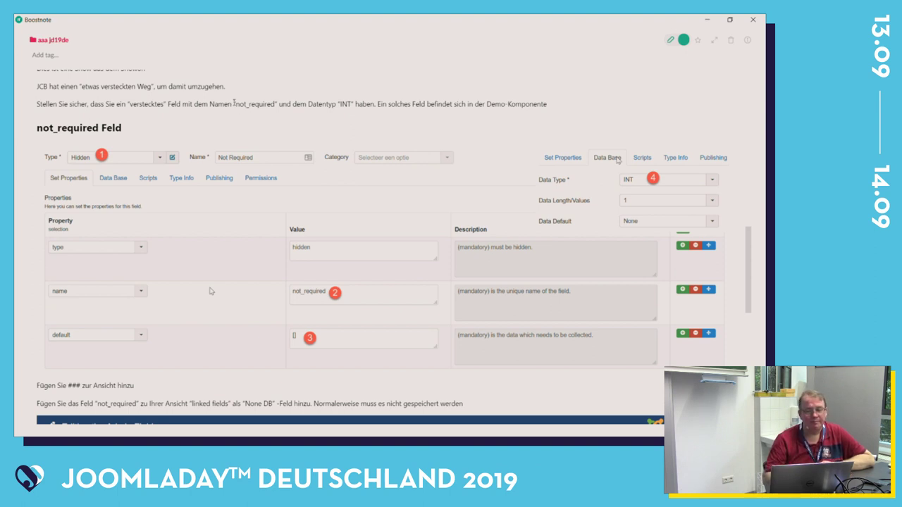
drag(234, 102, 356, 106)
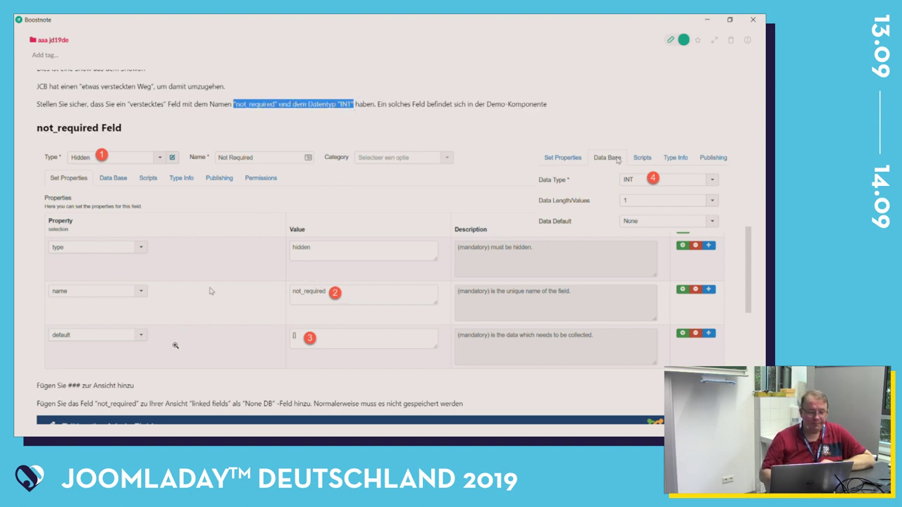
scroll(175, 345, down, 1)
scroll(176, 345, down, 3)
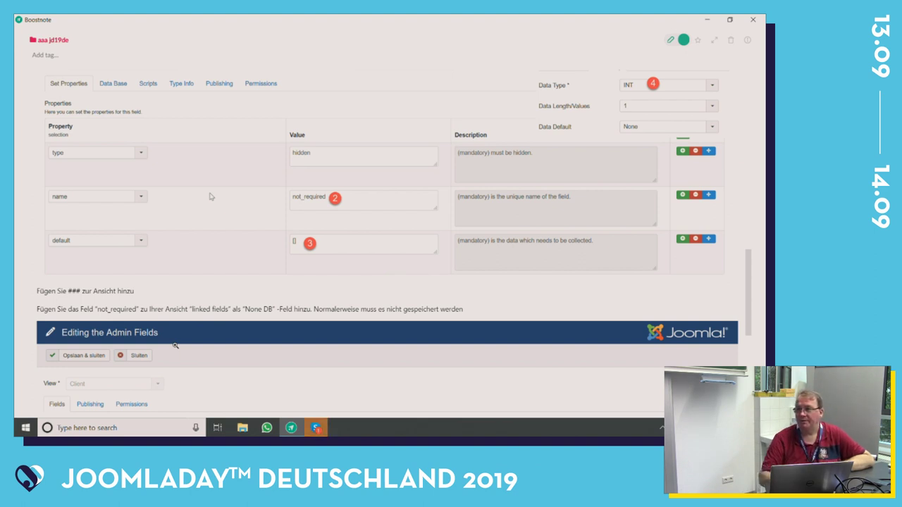
scroll(209, 197, down, 3)
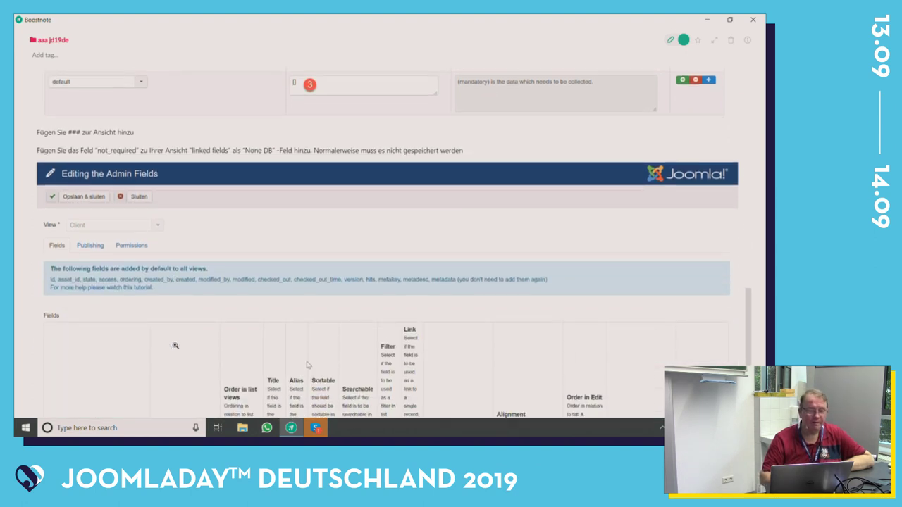
scroll(175, 345, down, 2)
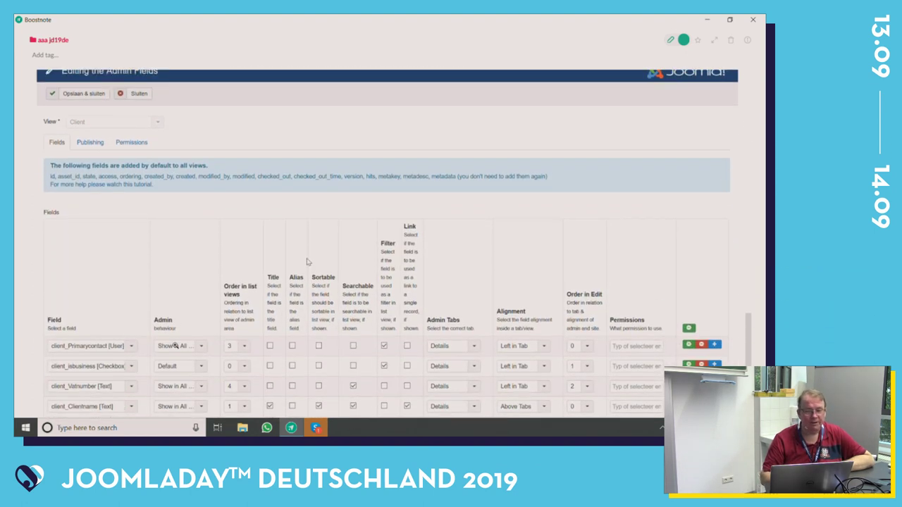
scroll(175, 345, up, 1)
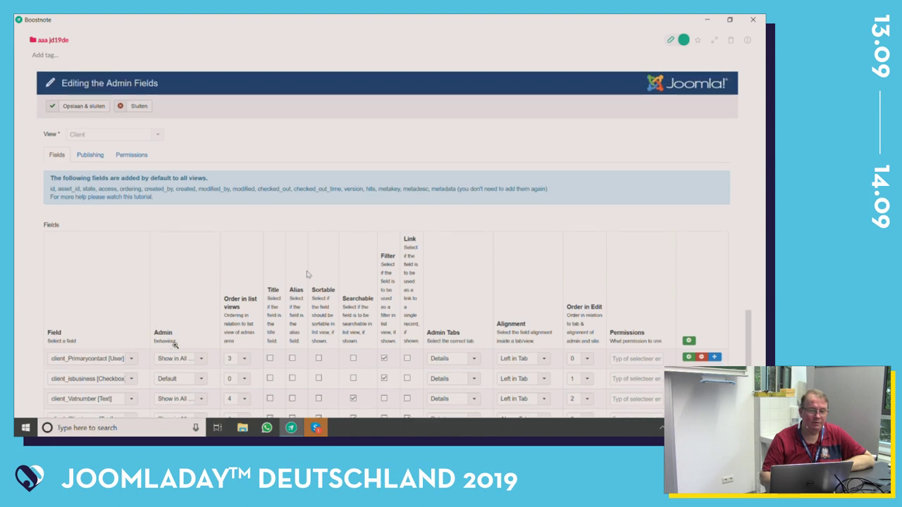
scroll(175, 346, down, 1)
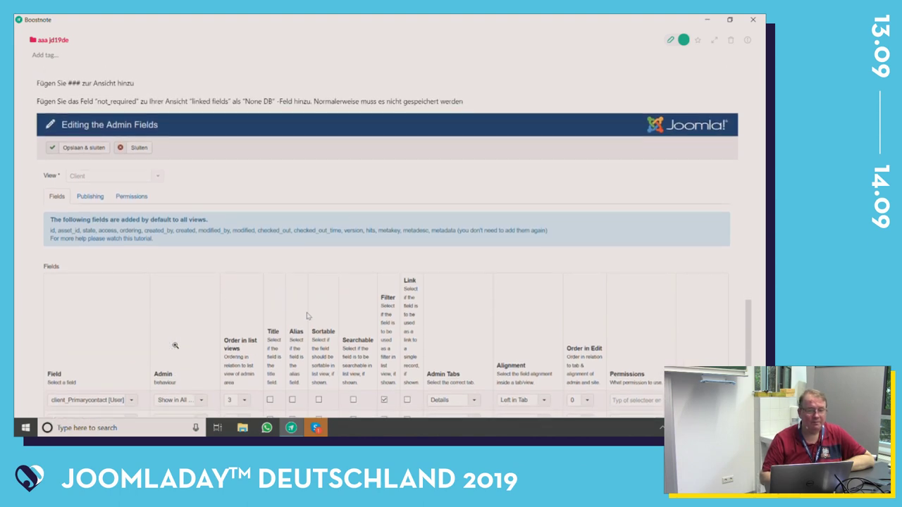
scroll(175, 346, down, 1)
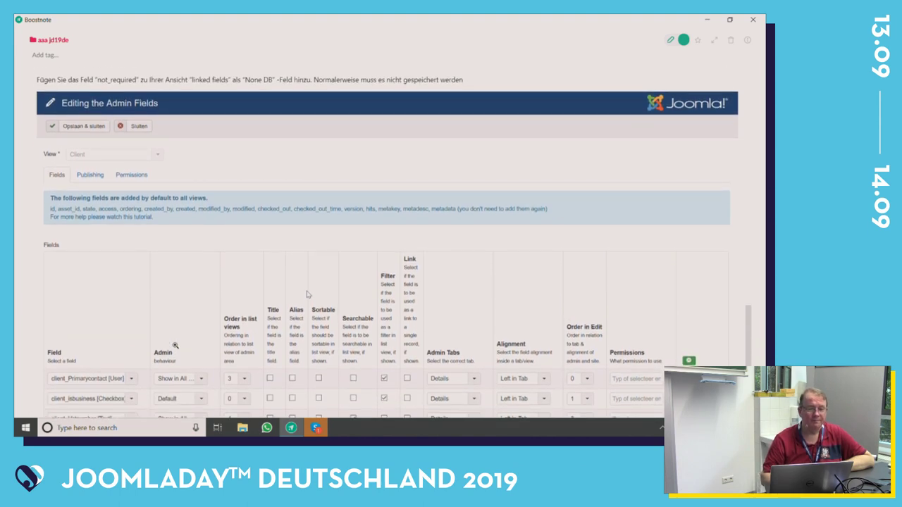
scroll(175, 345, down, 1)
scroll(175, 345, up, 1)
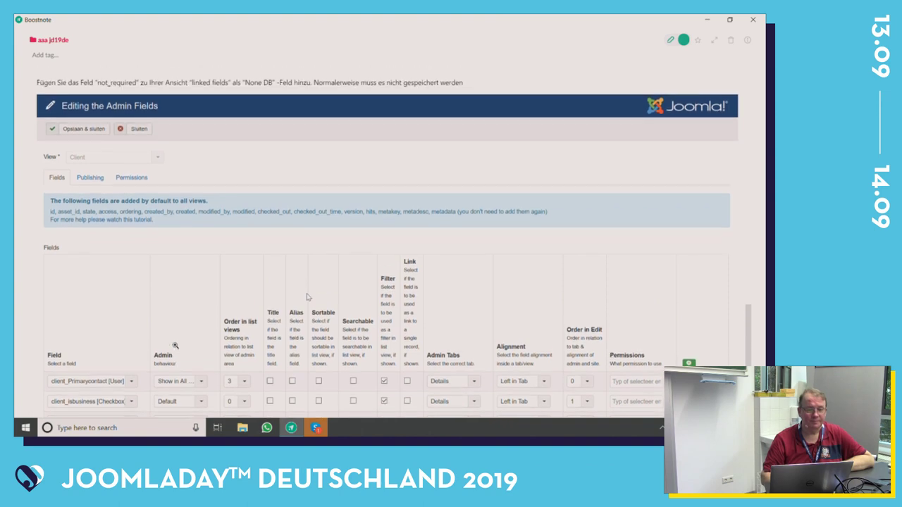
scroll(175, 345, down, 4)
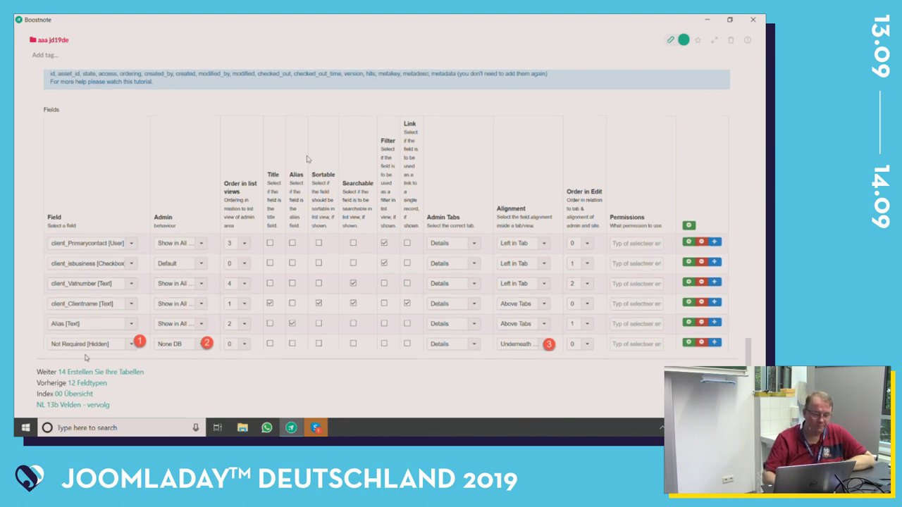
Step: Open note '14 Erstellen Sie Ihre Tabellen' and read its utf8mb4 and MyISAM/InnoDB Workbench screenshots
click(103, 374)
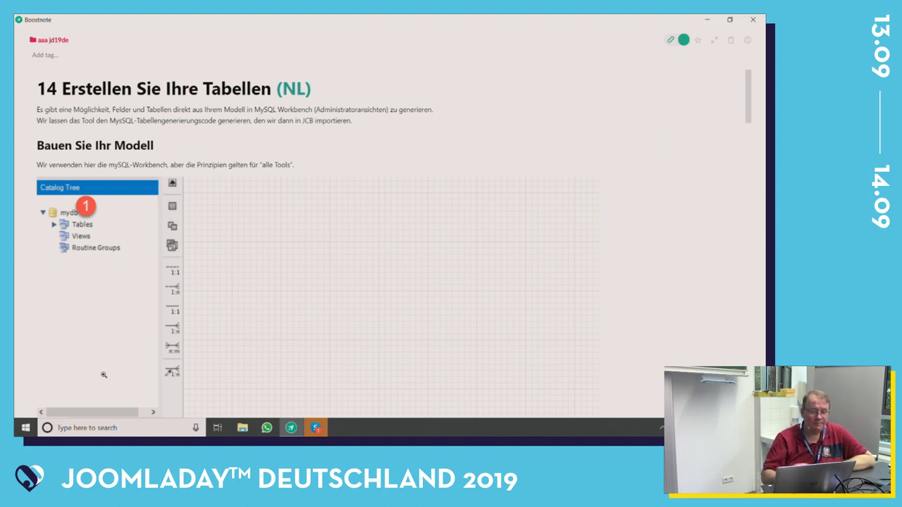
scroll(102, 375, down, 5)
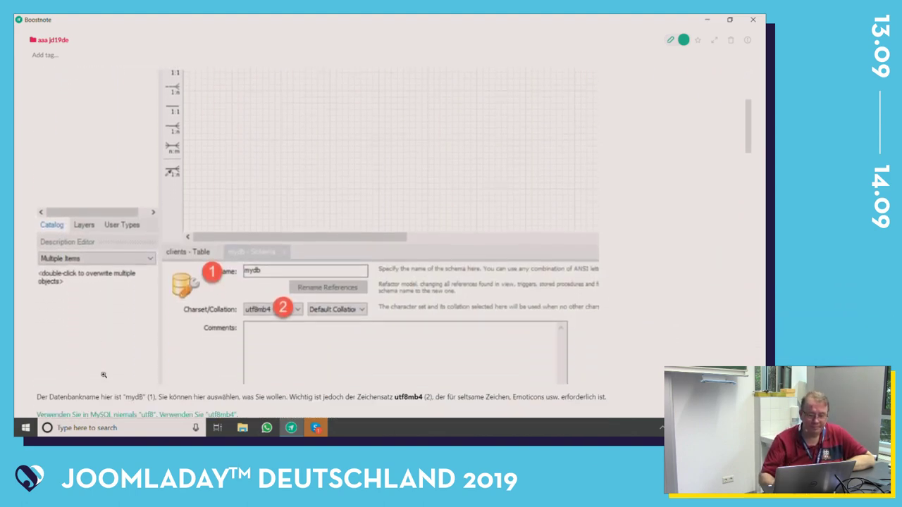
scroll(102, 375, down, 10)
scroll(103, 375, up, 15)
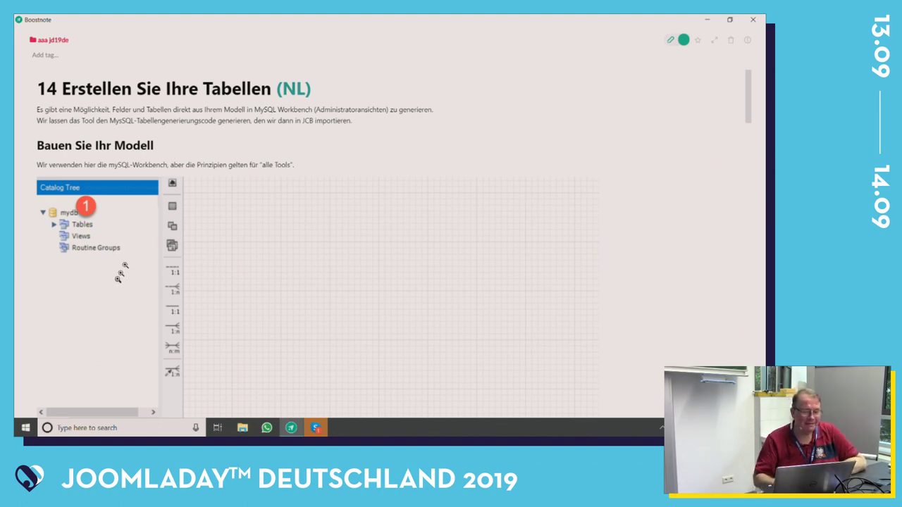
scroll(291, 158, down, 3)
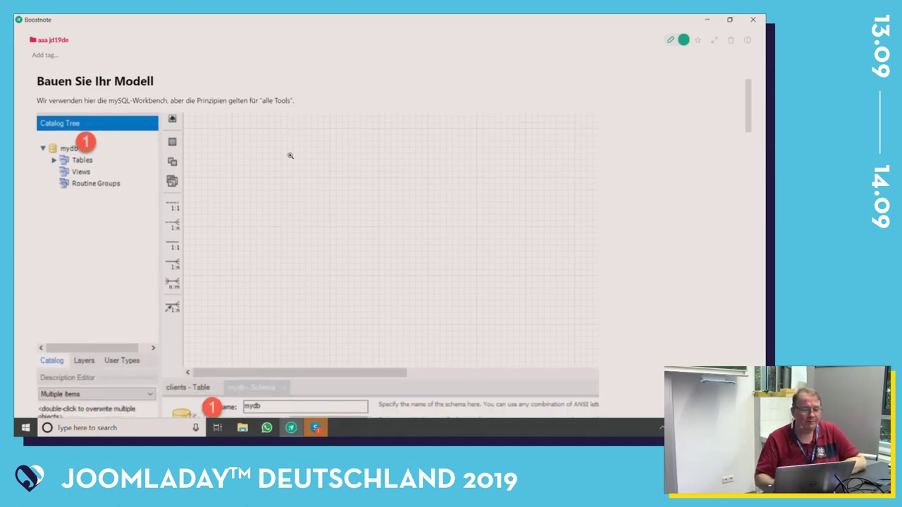
scroll(290, 157, up, 3)
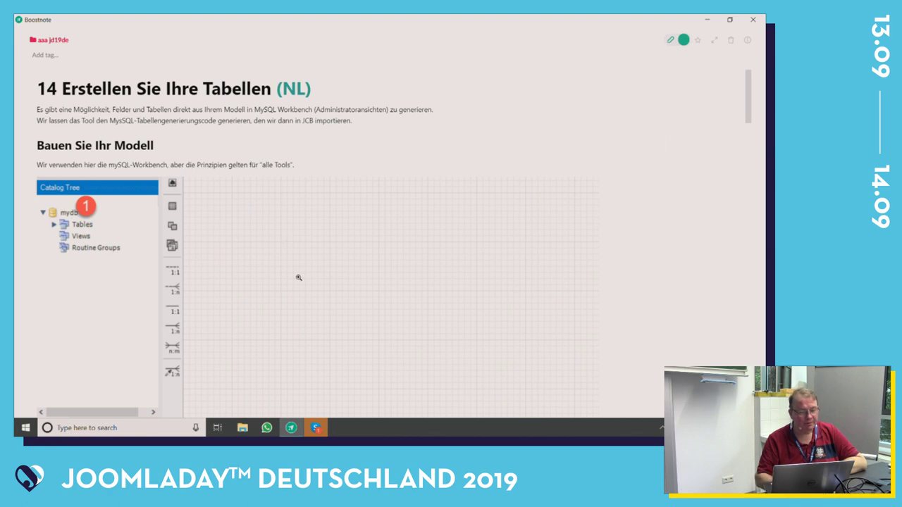
scroll(298, 277, down, 1)
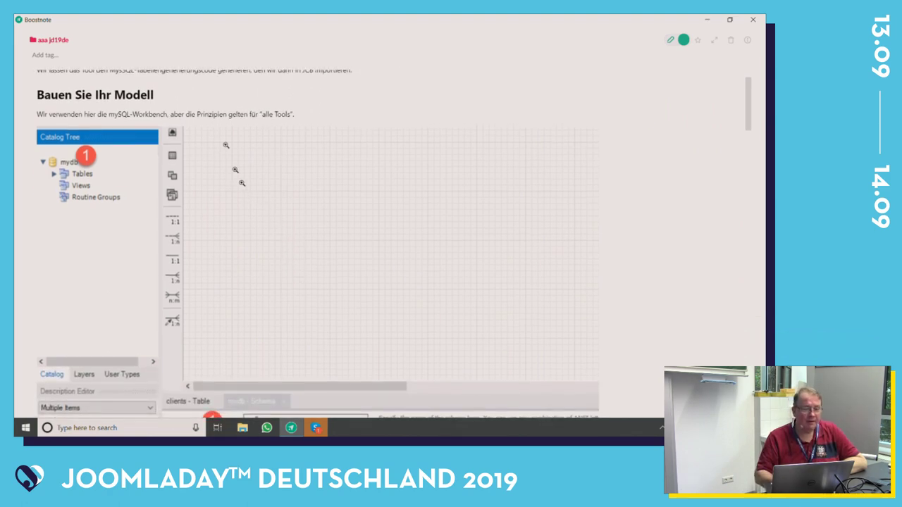
scroll(248, 199, up, 1)
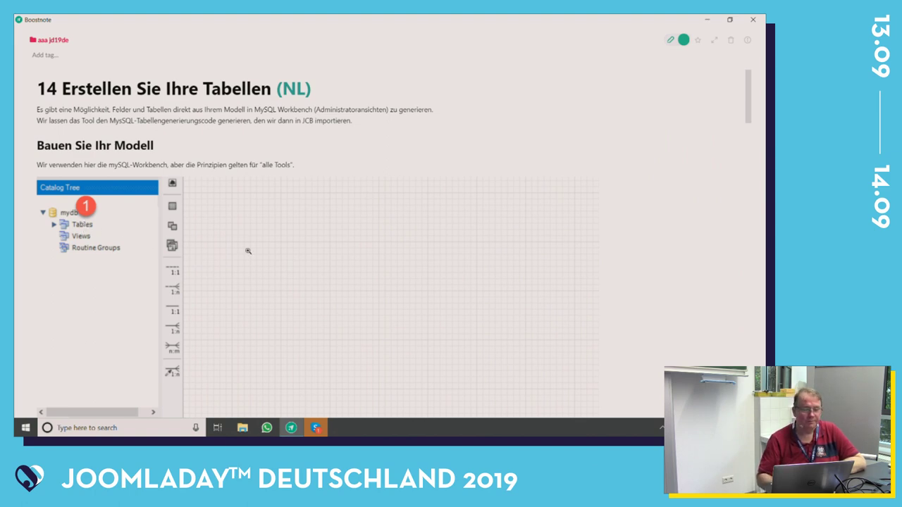
scroll(247, 251, down, 5)
scroll(247, 250, up, 2)
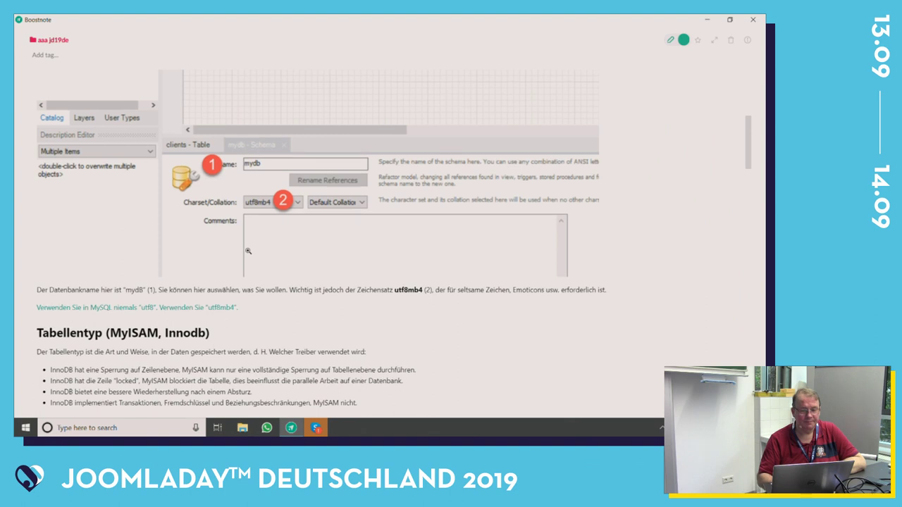
scroll(247, 251, down, 2)
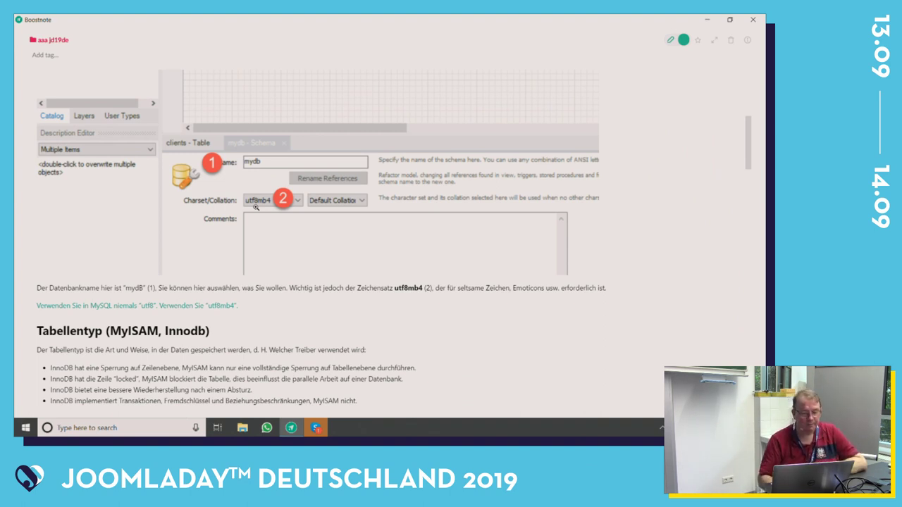
Step: Scroll past the Joomla table diagrams to the Eigene Tabellen diagram of logo, client and users
scroll(256, 206, down, 3)
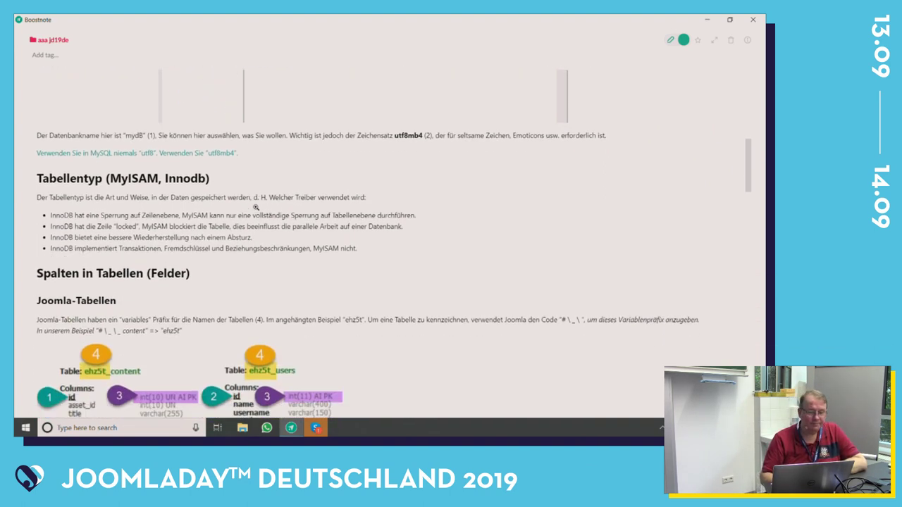
scroll(256, 210, down, 1)
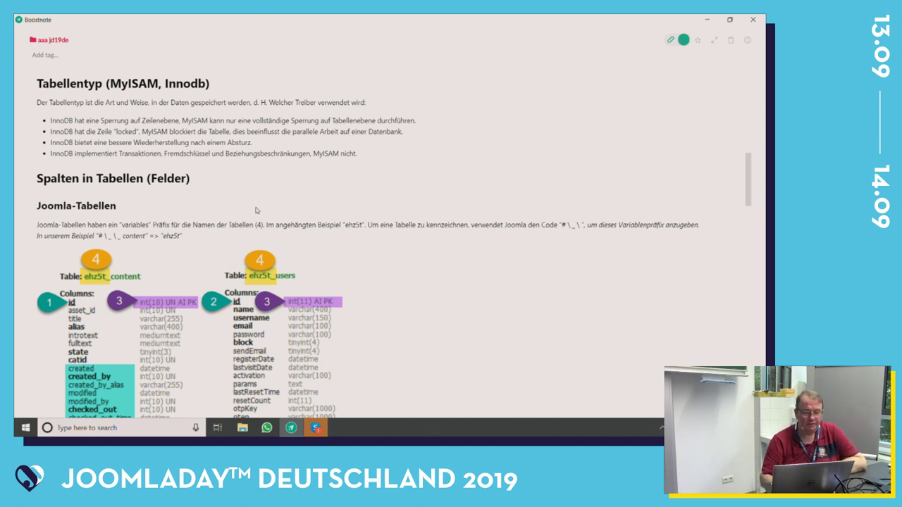
scroll(257, 210, down, 3)
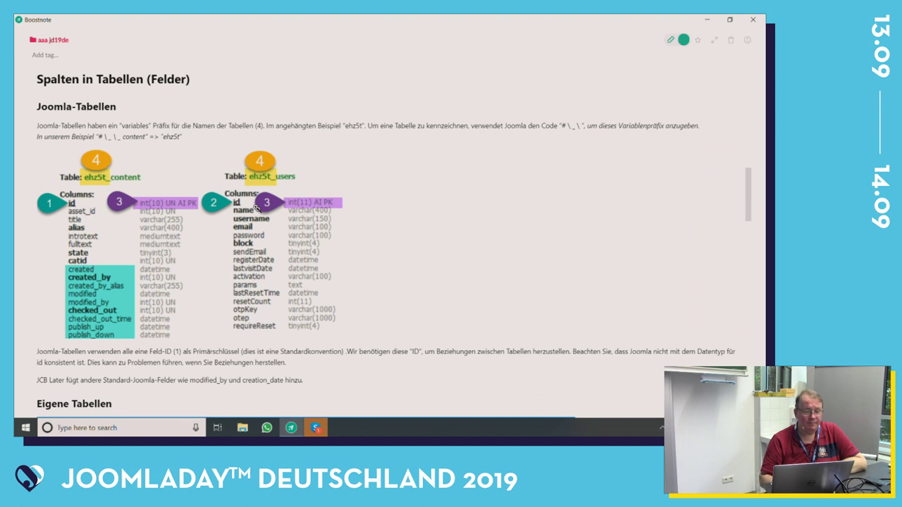
scroll(256, 205, down, 1)
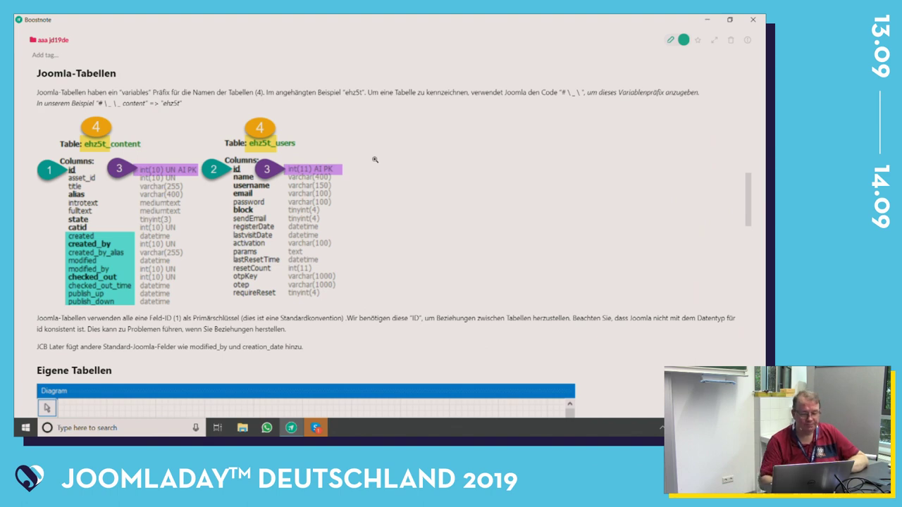
scroll(405, 217, down, 5)
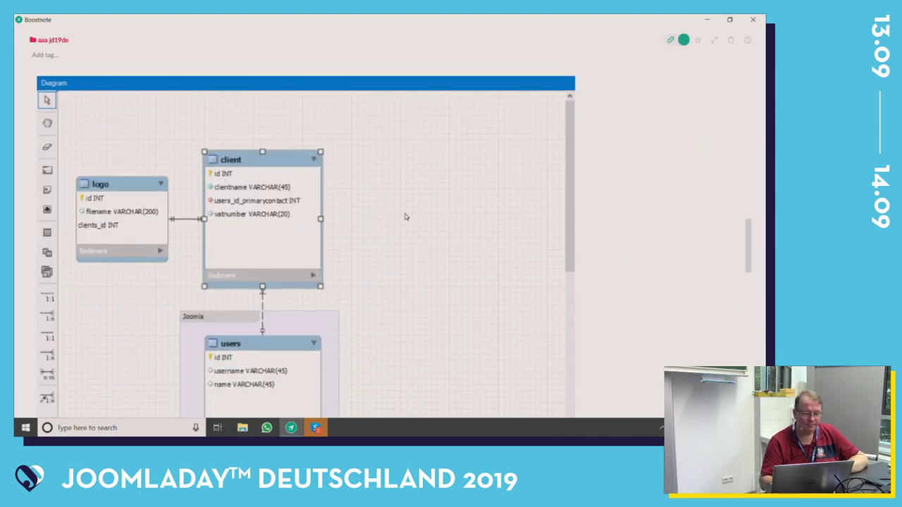
scroll(405, 217, down, 1)
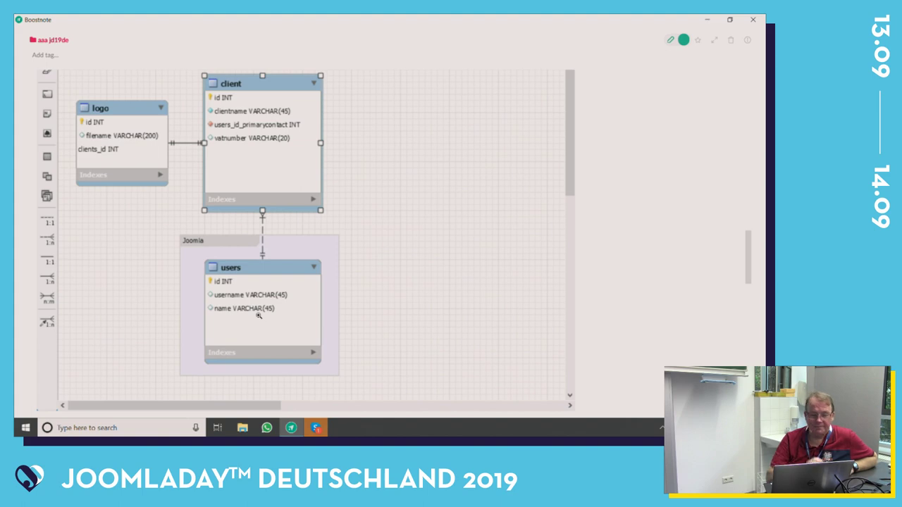
double_click(248, 142)
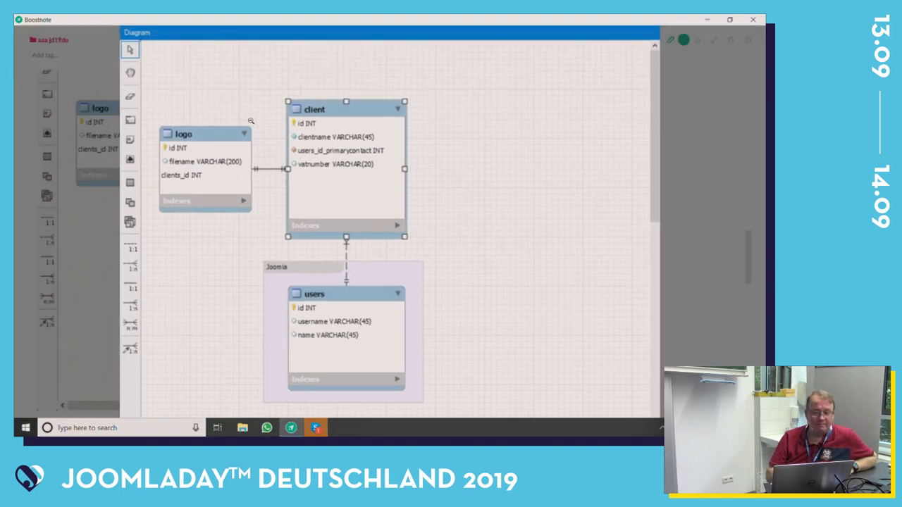
key(Escape)
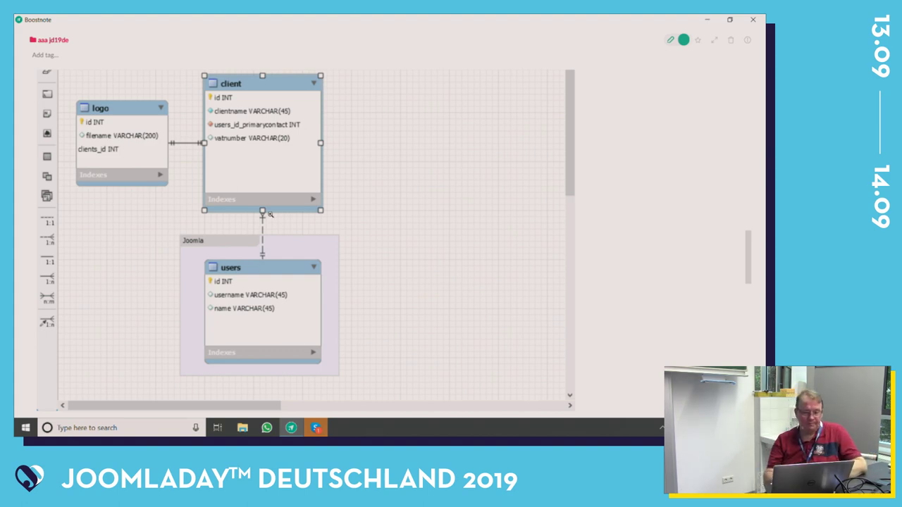
Step: Scroll past the clients table screenshot to the Zuordnung task saving the model as 'pmc_jcb19NLmwb'
scroll(267, 219, down, 5)
scroll(270, 218, down, 4)
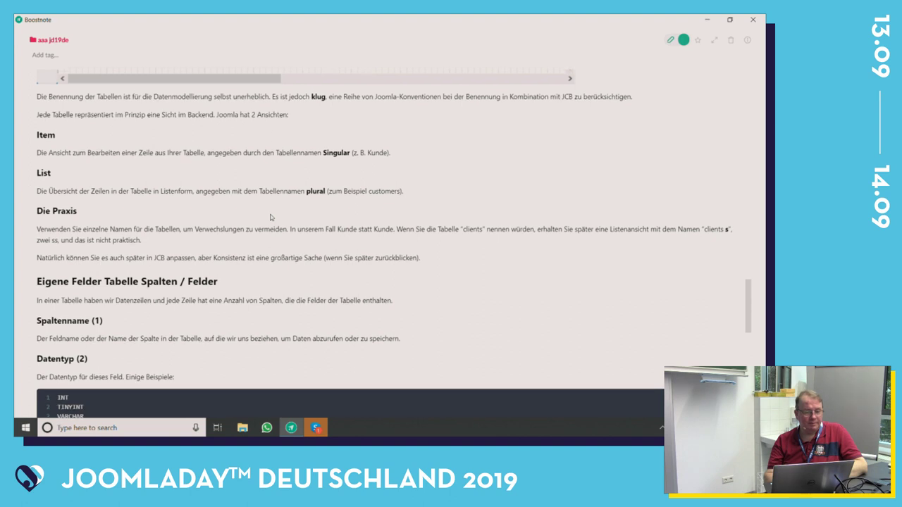
scroll(270, 218, down, 5)
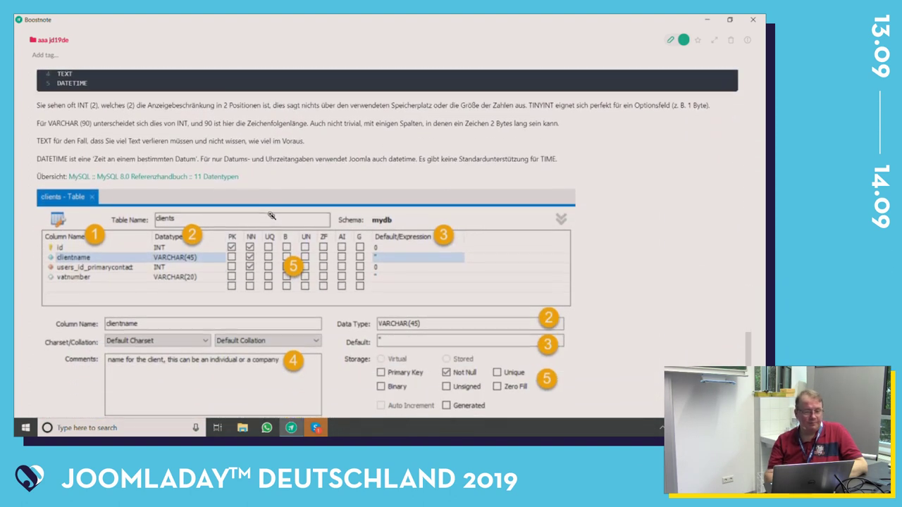
scroll(271, 215, down, 2)
scroll(271, 215, down, 3)
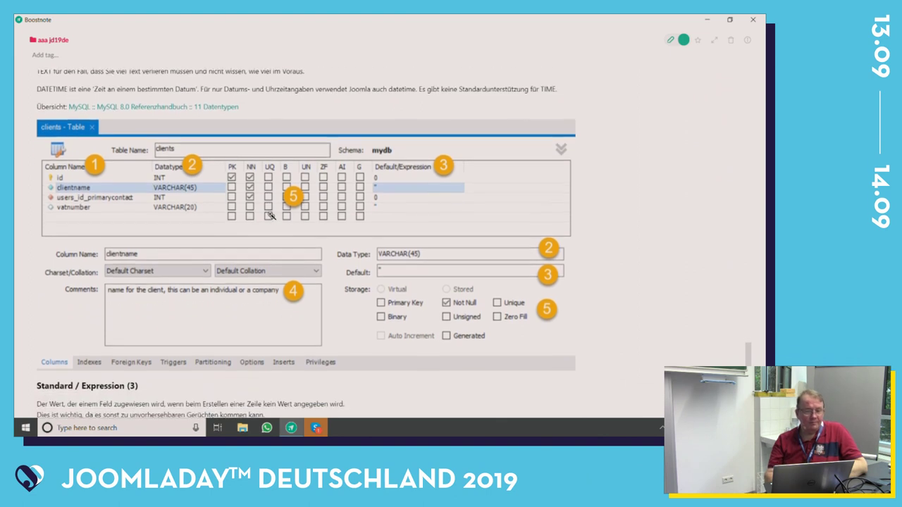
scroll(271, 217, down, 2)
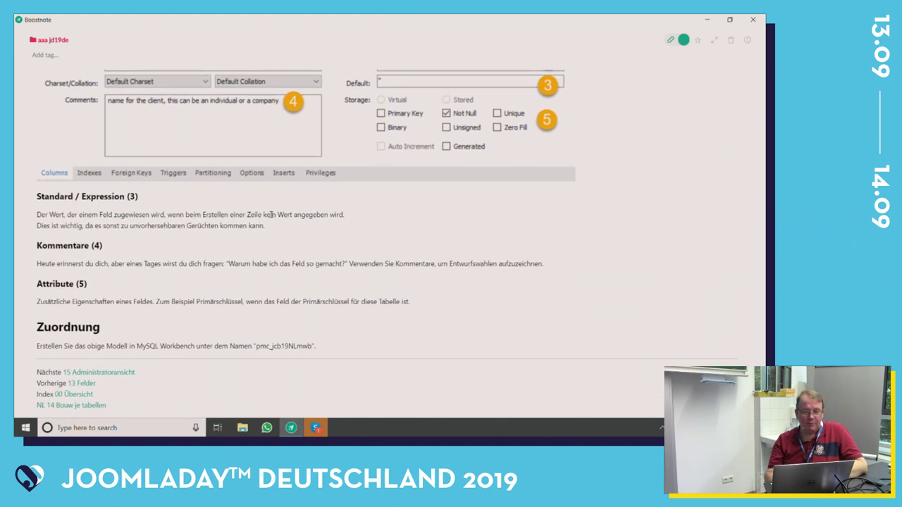
Step: Open the next note, '15 Administratoransicht (NL)', from the Nächste link
click(98, 371)
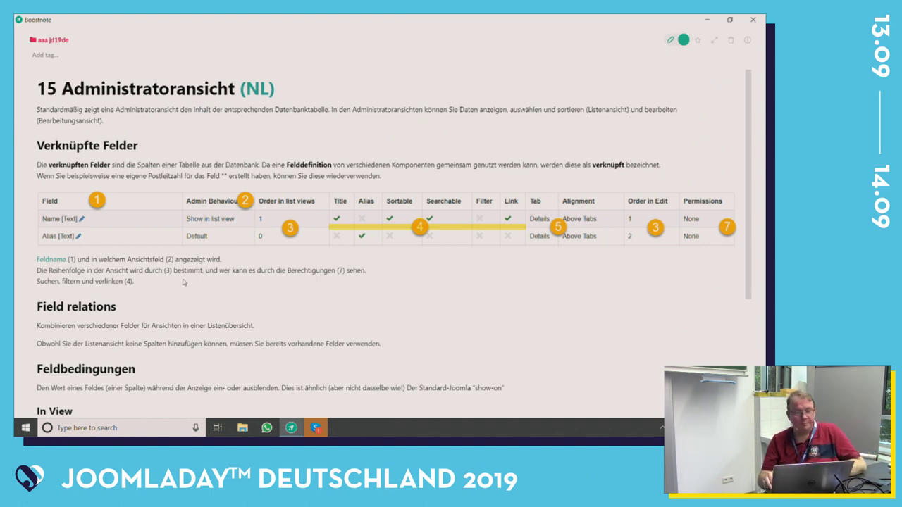
Step: Close the field editor and open the Client admin view from the Admin Views list
key(alt+Tab)
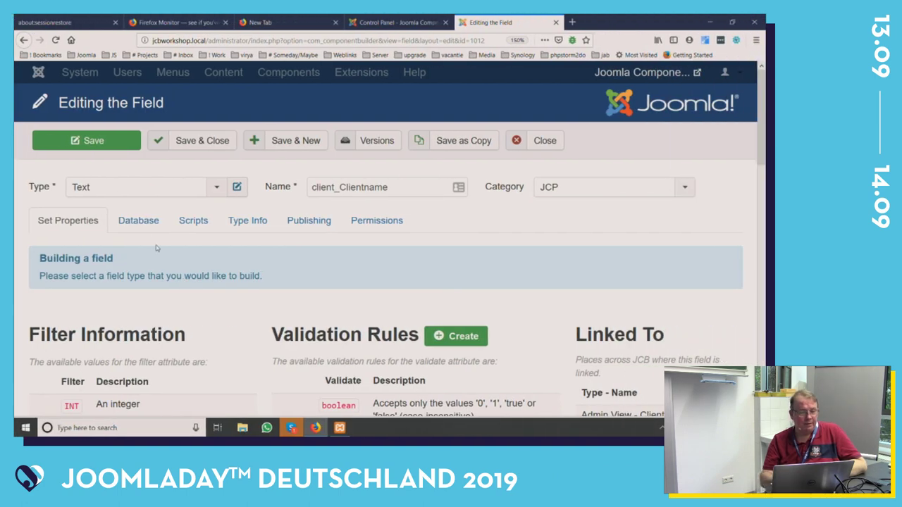
click(543, 141)
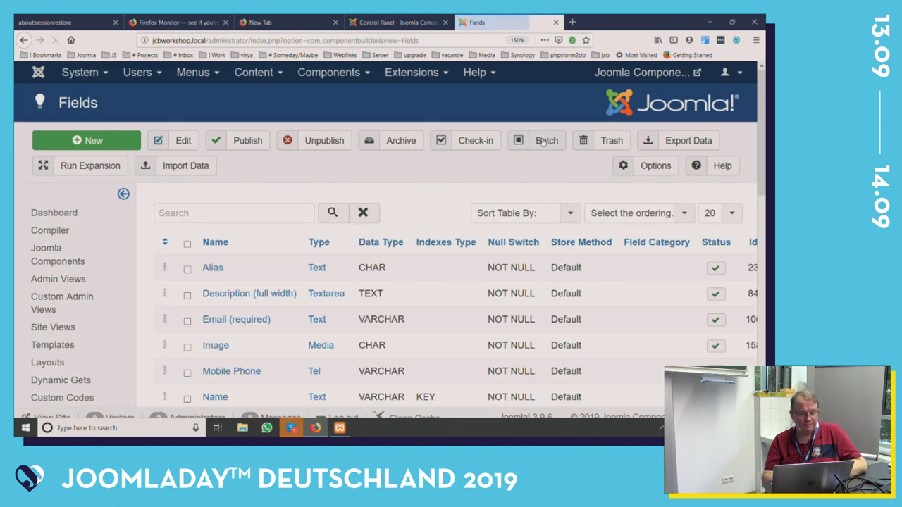
click(90, 279)
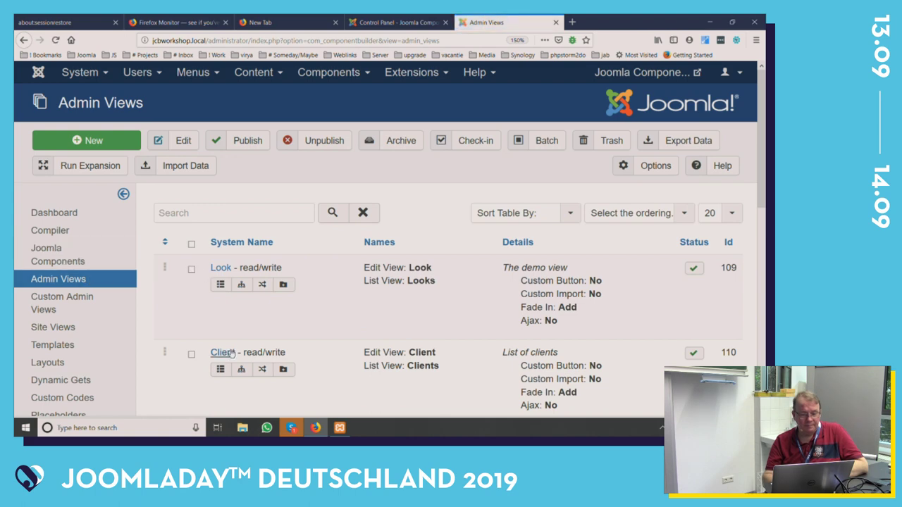
click(231, 353)
scroll(232, 353, down, 4)
Step: Highlight the singular name 'Client' and plural name 'Clients' on the Details tab
scroll(231, 352, up, 2)
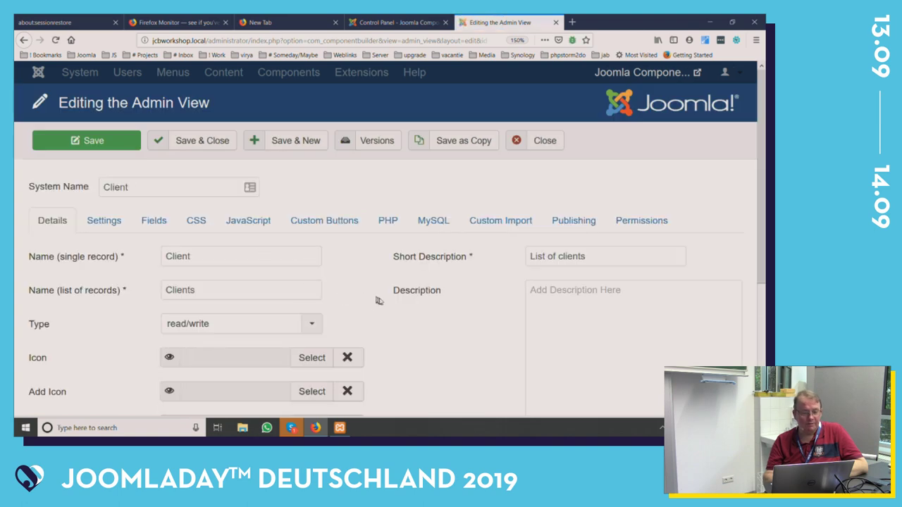
scroll(384, 299, down, 2)
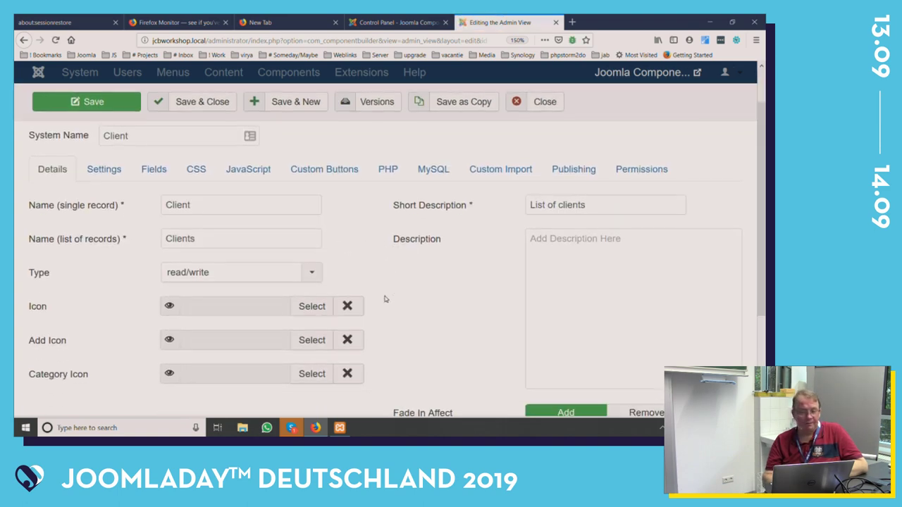
scroll(385, 299, up, 1)
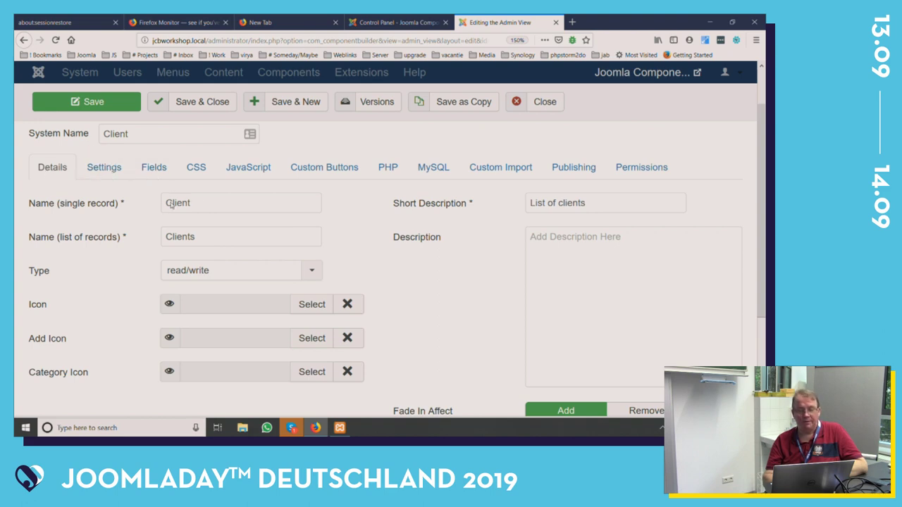
drag(192, 203, 169, 197)
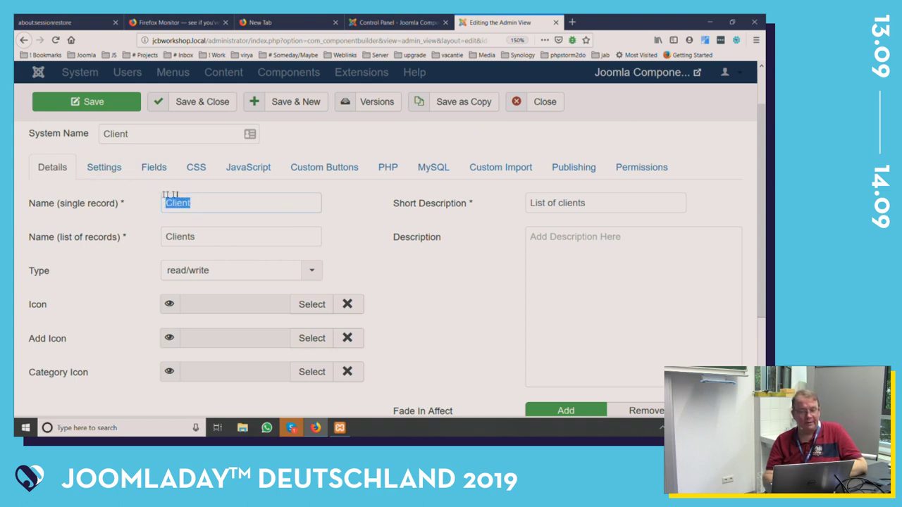
click(225, 232)
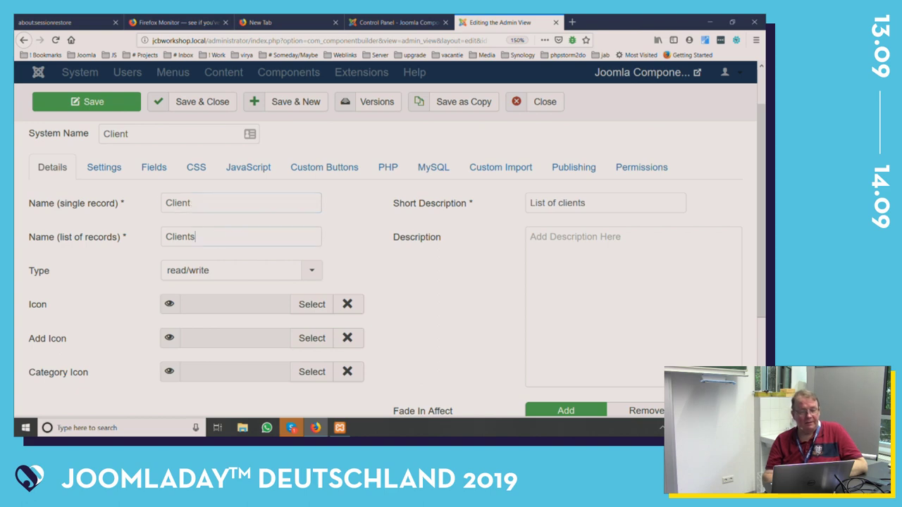
drag(205, 236, 162, 237)
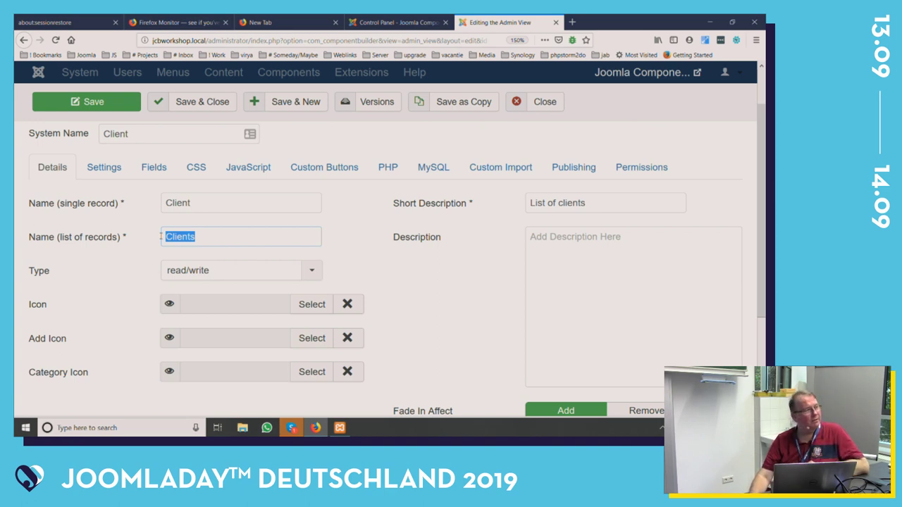
Step: Dismiss the plural-name autocomplete and look through the Linked To settings
click(215, 237)
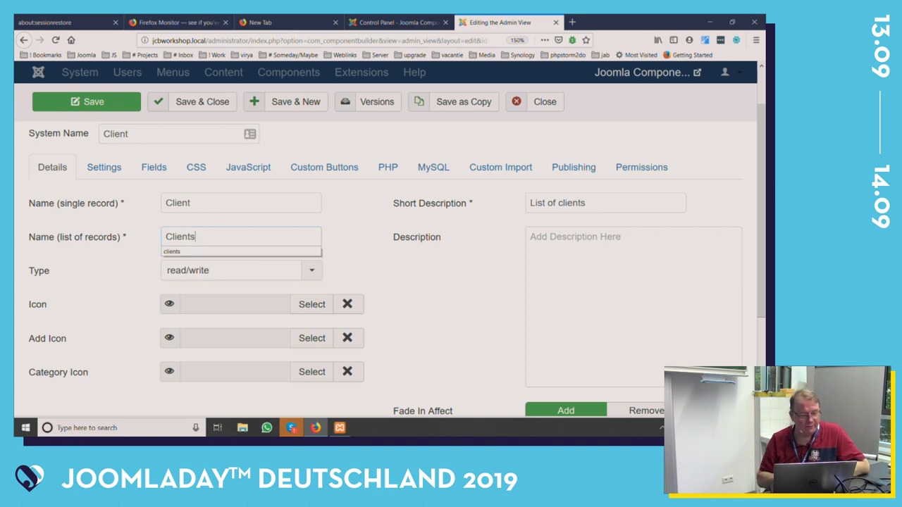
click(369, 229)
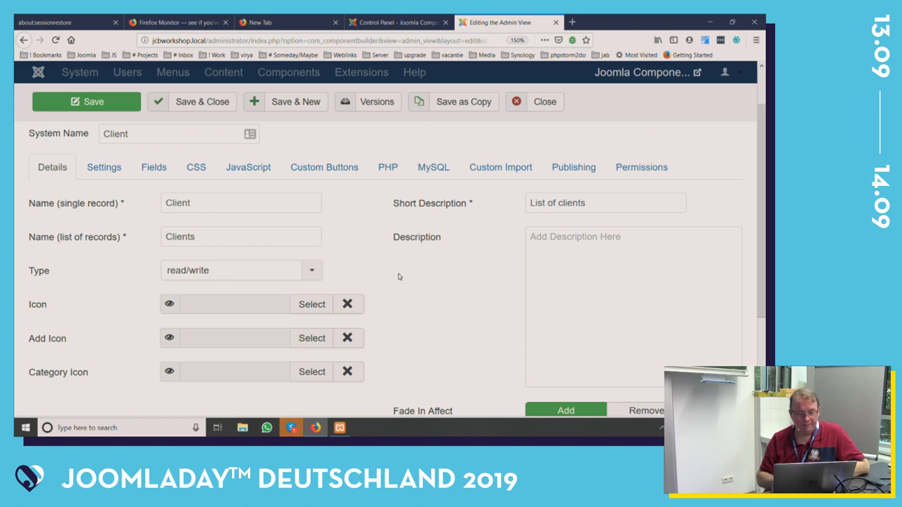
scroll(398, 276, down, 3)
scroll(398, 276, up, 3)
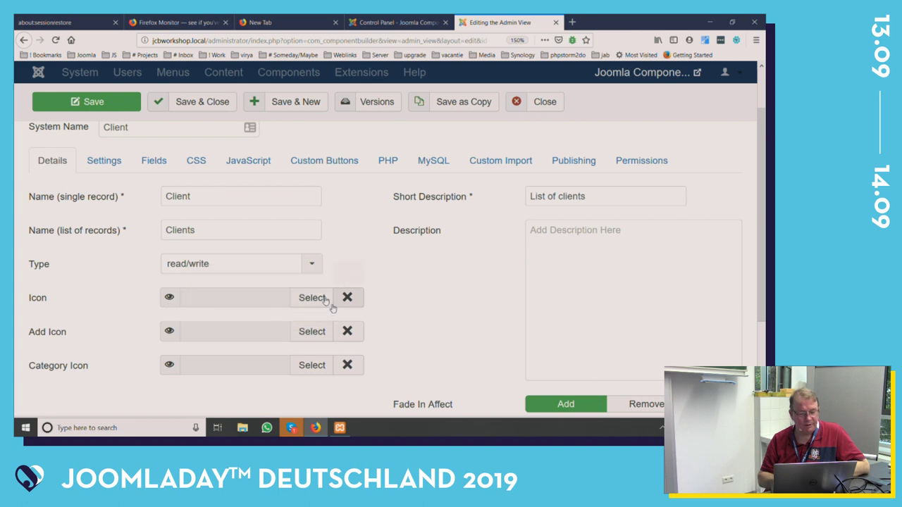
scroll(429, 293, up, 1)
scroll(431, 294, down, 3)
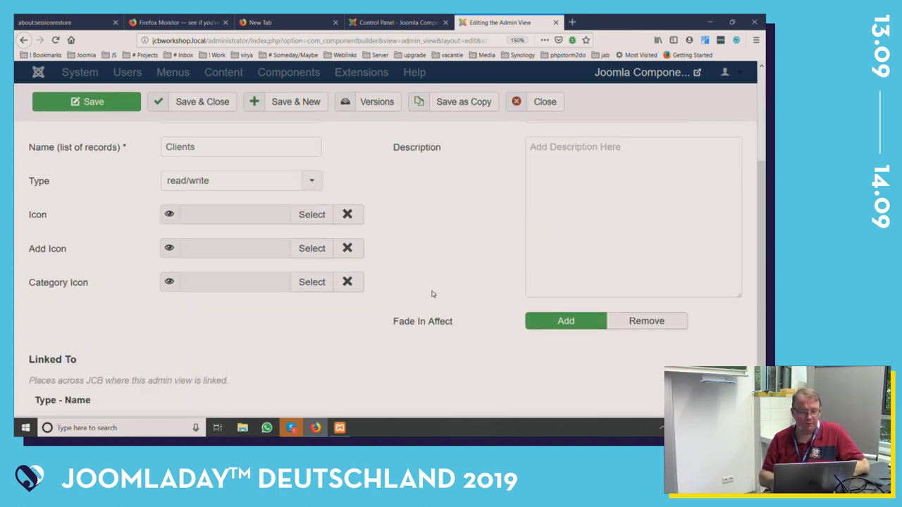
scroll(433, 294, down, 3)
scroll(433, 294, up, 10)
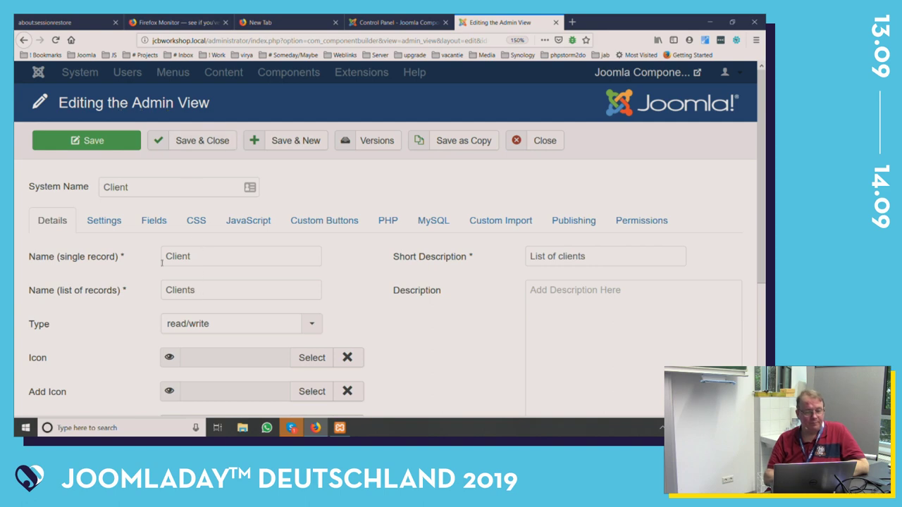
Step: Switch to the Fields section and scroll down to the Linked Fields table
click(168, 221)
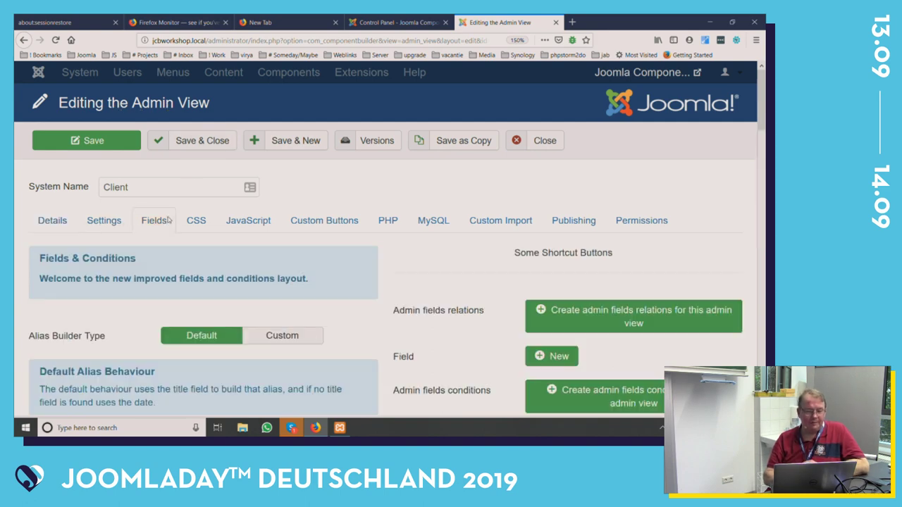
scroll(168, 220, down, 1)
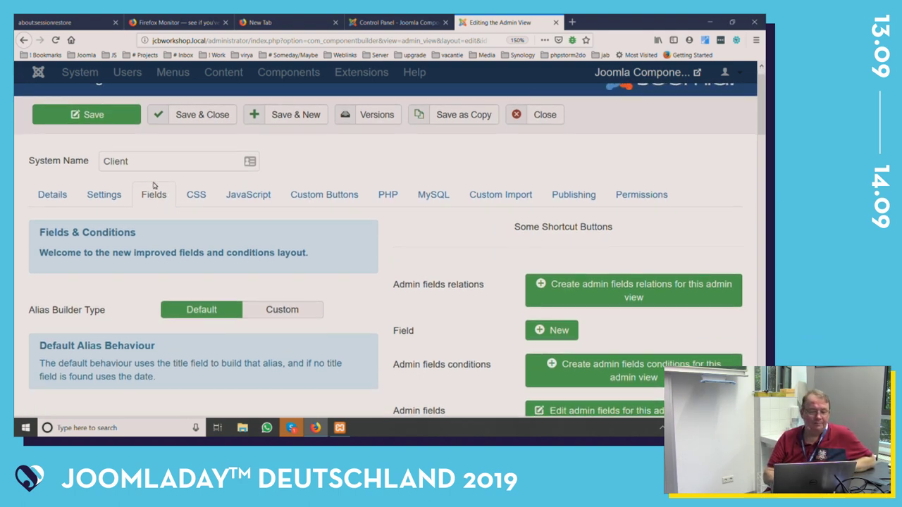
scroll(156, 195, down, 10)
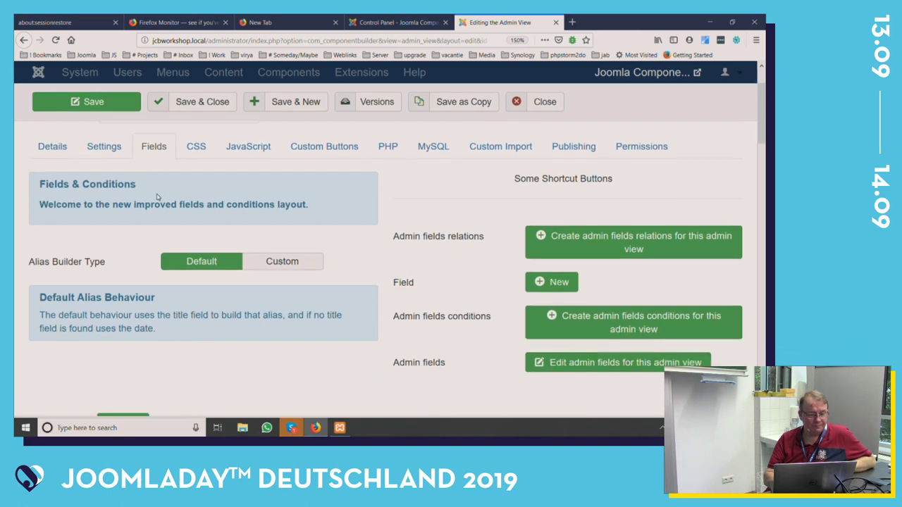
scroll(158, 197, down, 2)
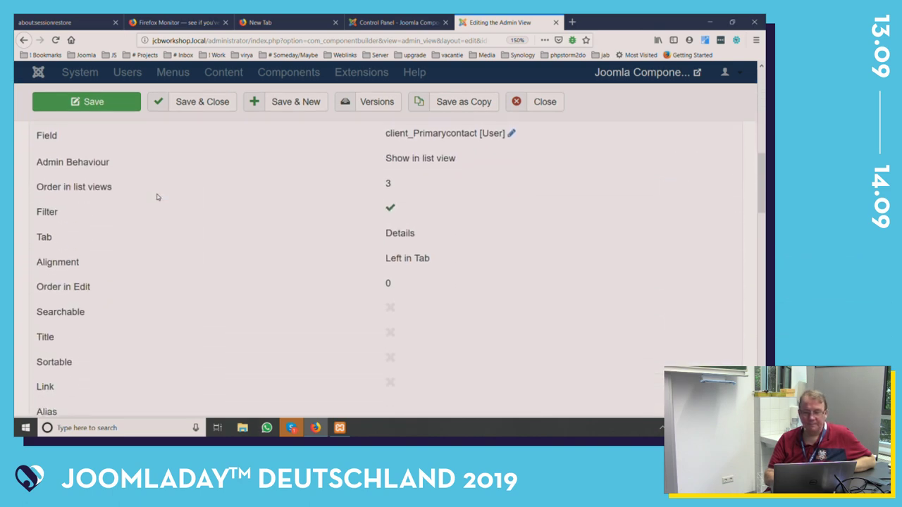
scroll(157, 197, up, 4)
scroll(158, 198, down, 6)
scroll(157, 197, down, 4)
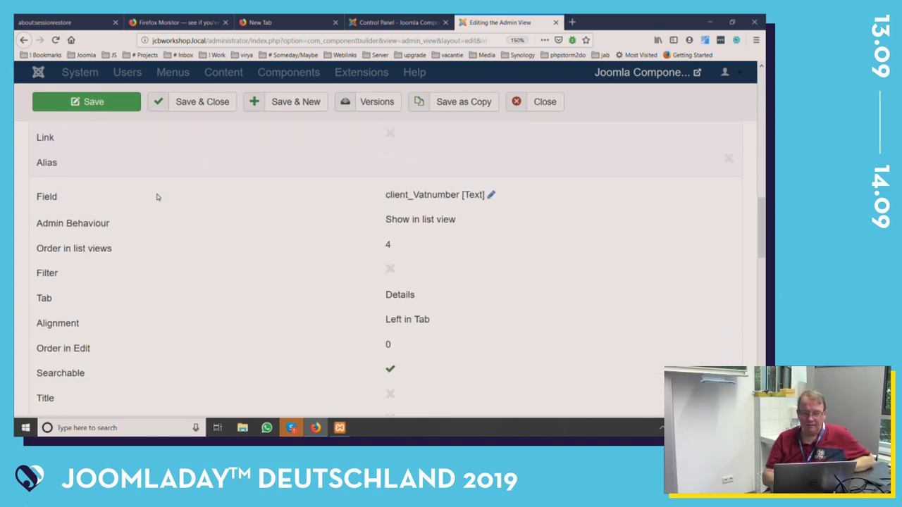
scroll(157, 198, up, 2)
scroll(157, 197, up, 5)
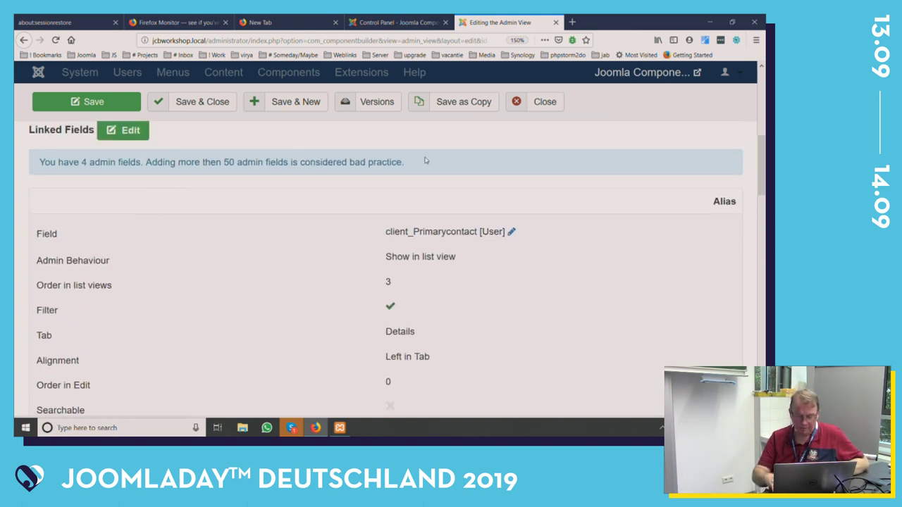
Step: Zoom out to 133% and highlight client_Primarycontact, client_Vatnumber and client_Clientname in the table
key(ctrl+minus)
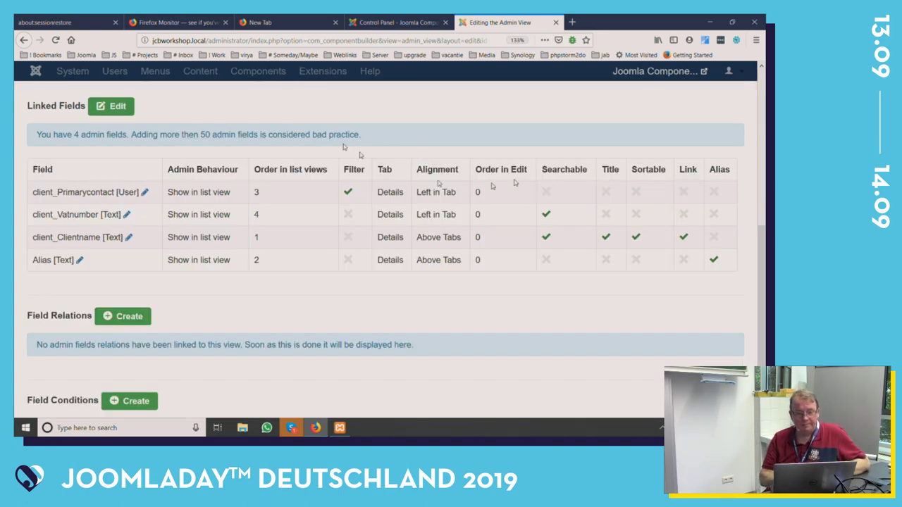
scroll(251, 220, down, 2)
scroll(252, 219, up, 5)
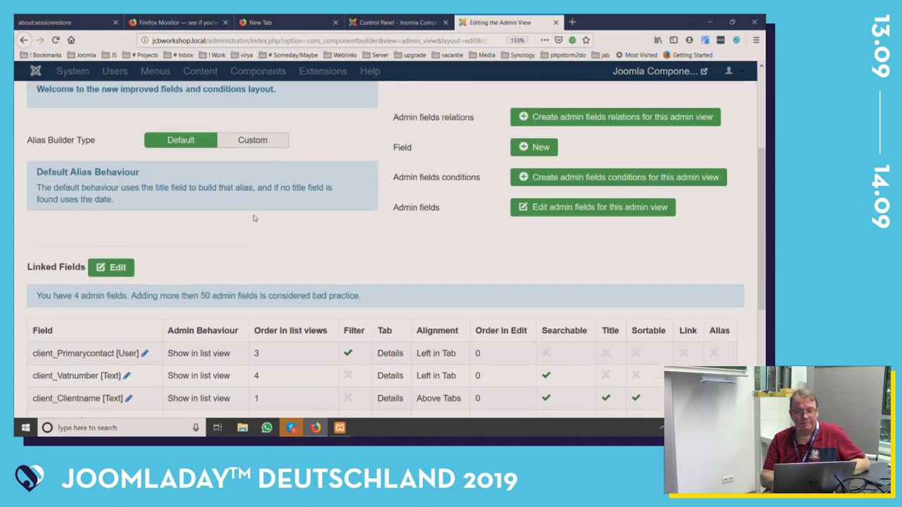
scroll(255, 218, down, 4)
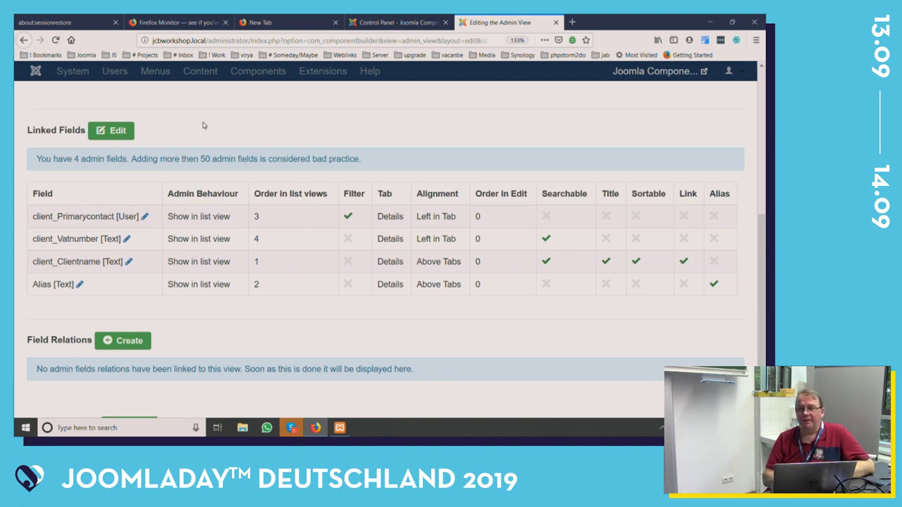
scroll(203, 126, up, 1)
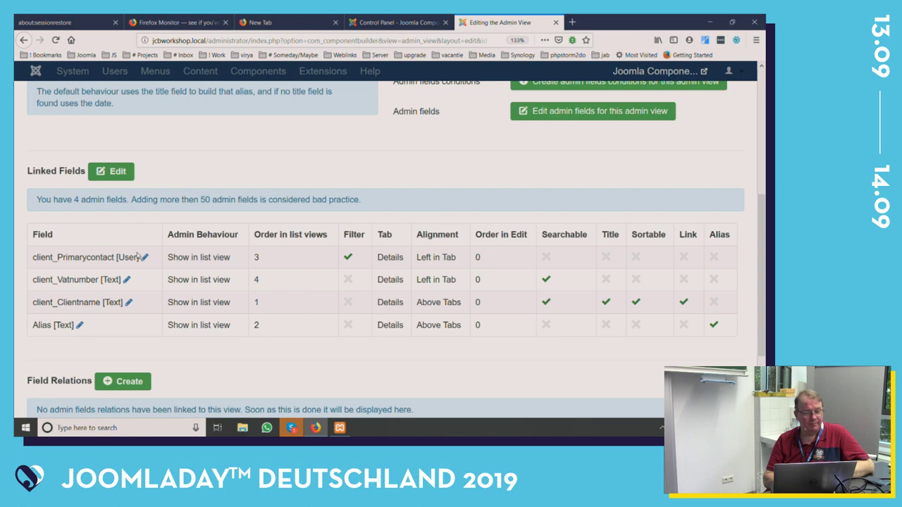
drag(50, 257, 141, 256)
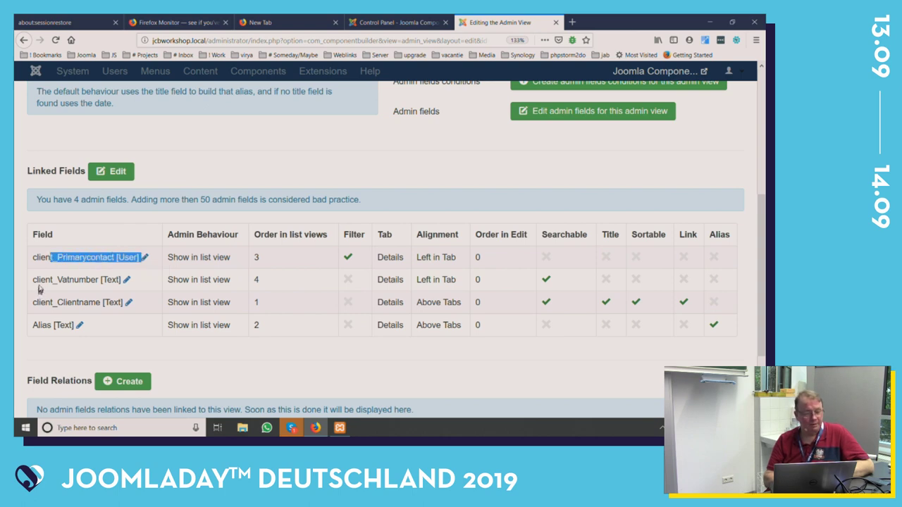
drag(38, 280, 121, 280)
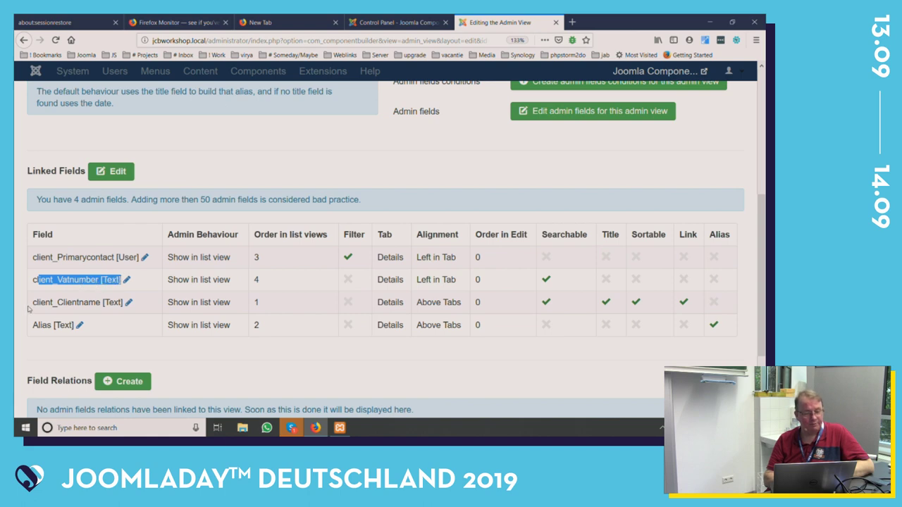
drag(39, 303, 122, 312)
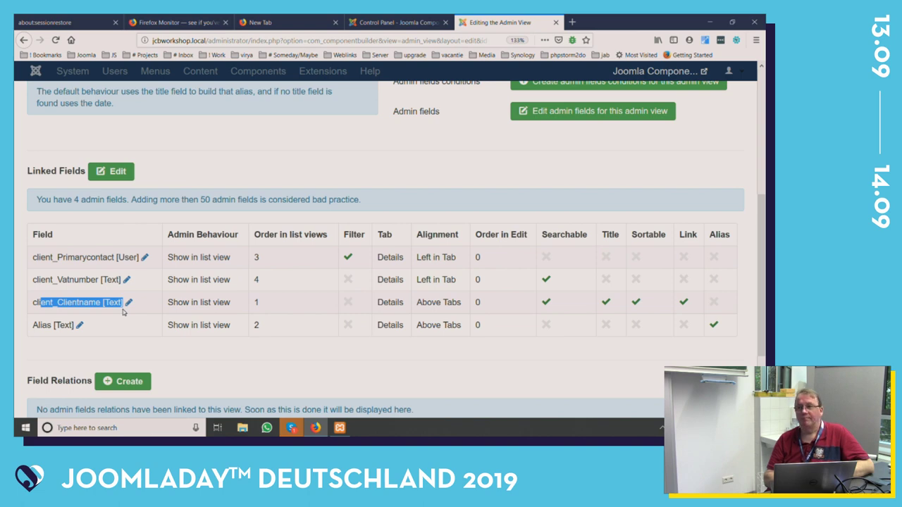
Step: Open the client_Primarycontact field's editor, then go back to the Client admin view
click(145, 259)
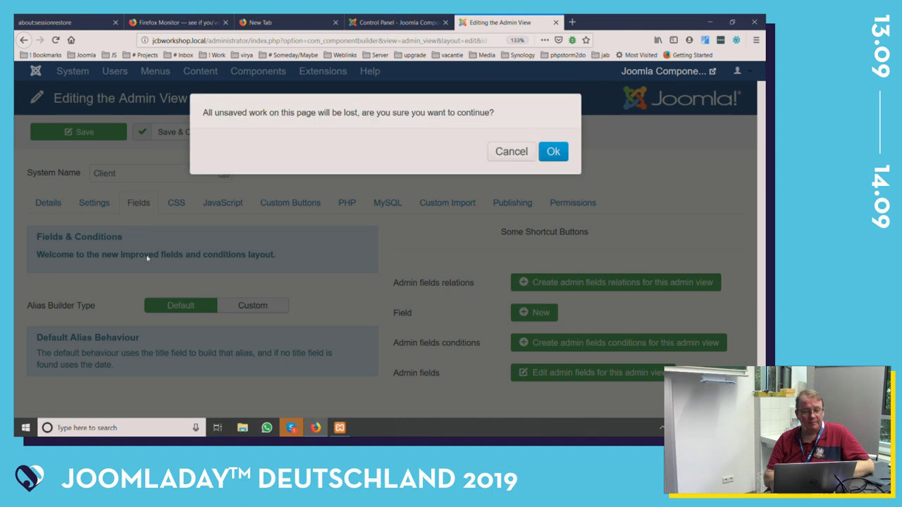
click(553, 155)
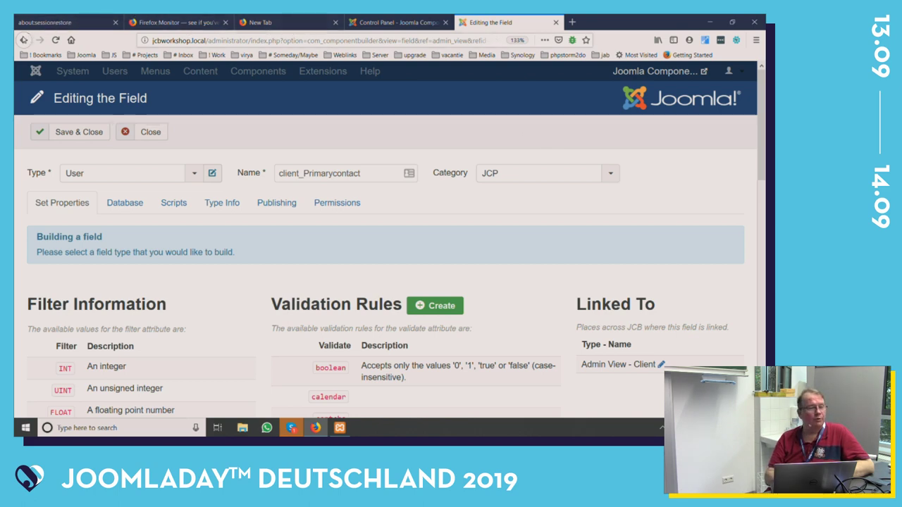
right_click(23, 40)
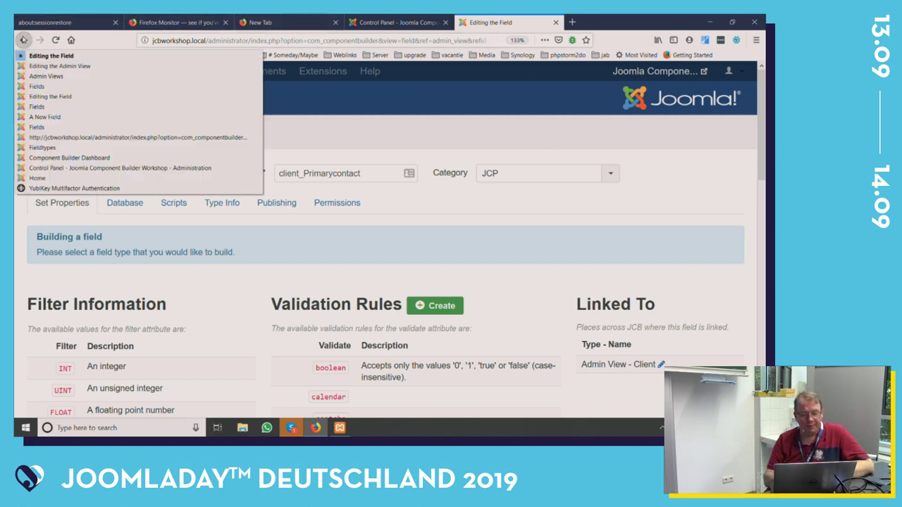
click(23, 40)
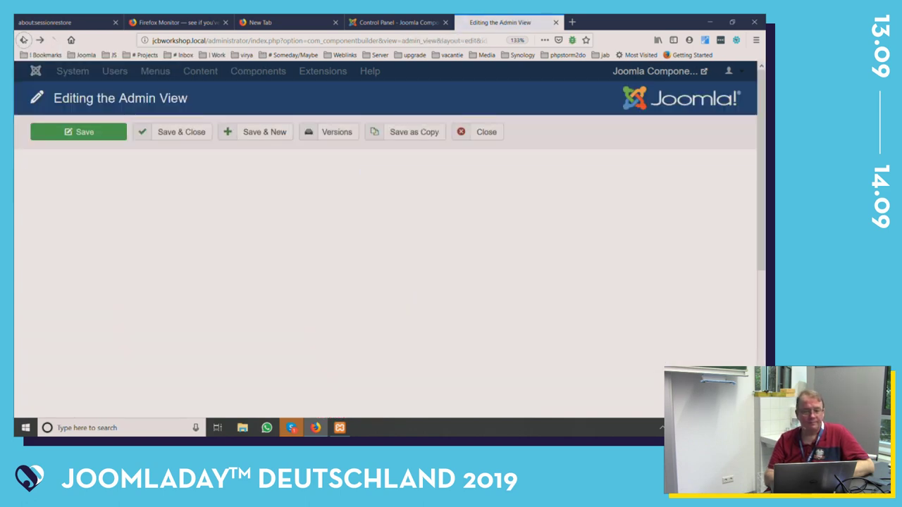
scroll(245, 286, down, 5)
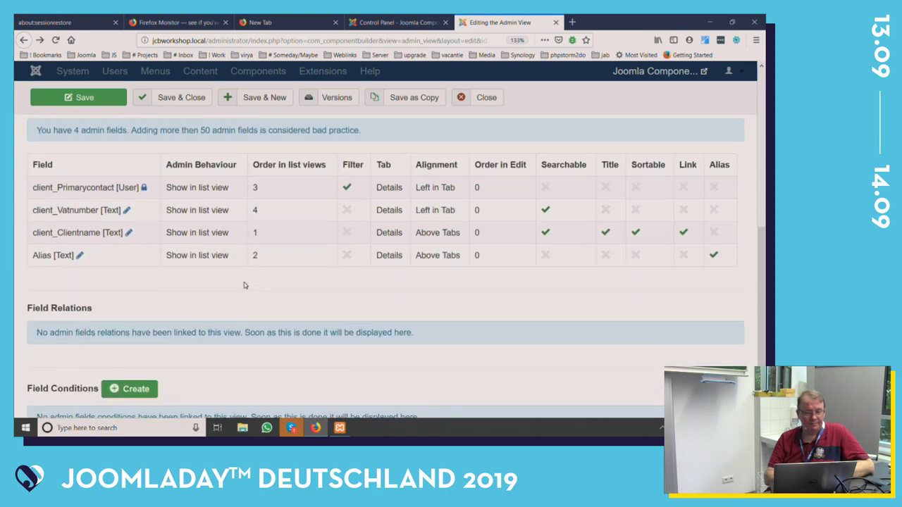
scroll(219, 313, up, 4)
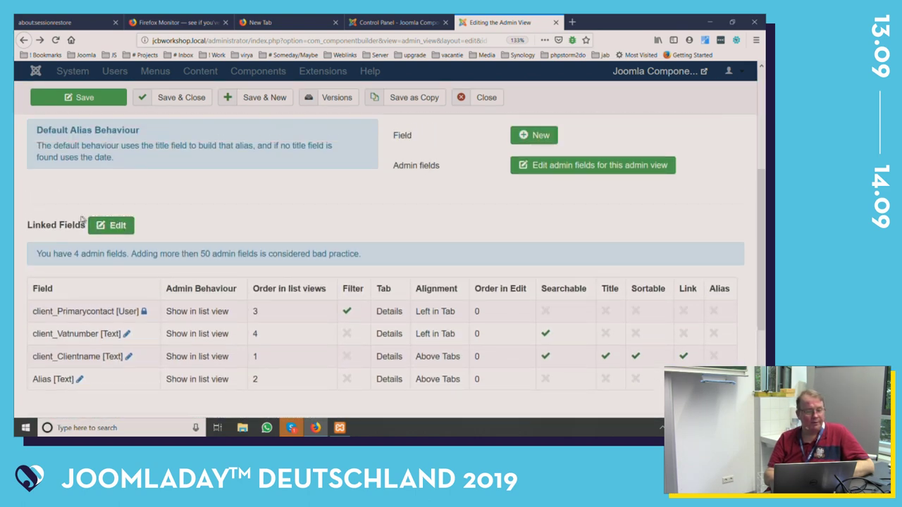
Step: Open the Client view's admin fields editor and browse the four linked fields' settings
click(117, 225)
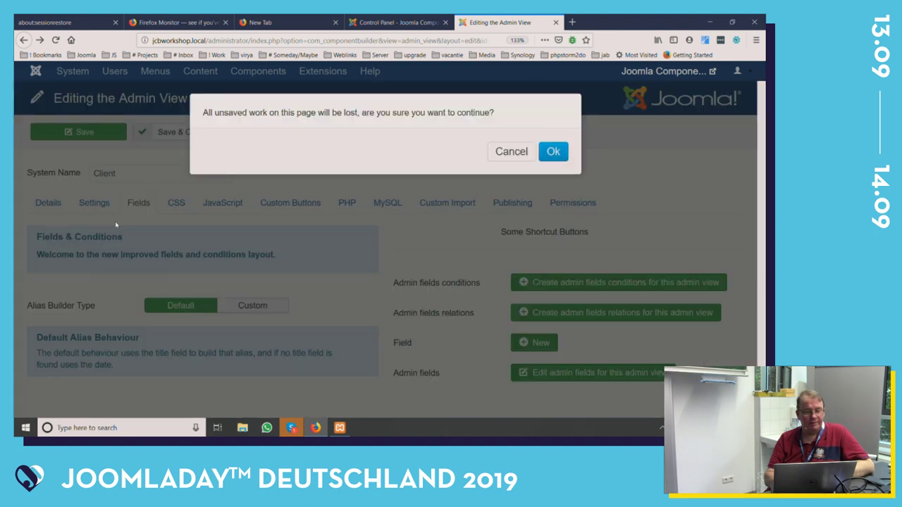
click(553, 155)
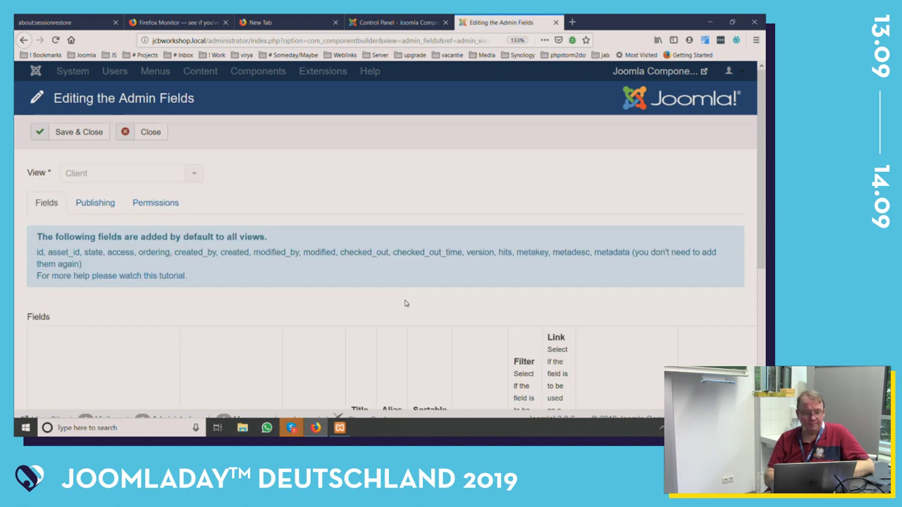
scroll(405, 301, down, 3)
scroll(406, 302, down, 2)
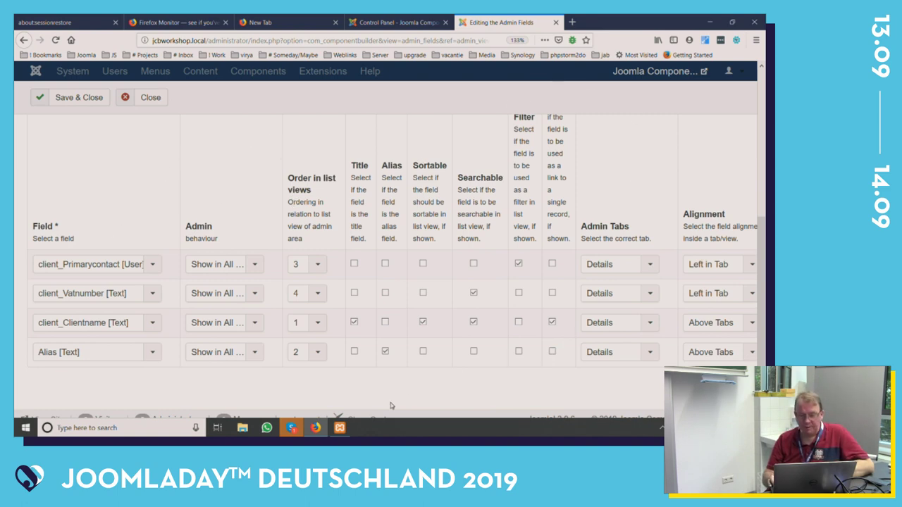
scroll(391, 406, right, 2)
scroll(391, 406, right, 10)
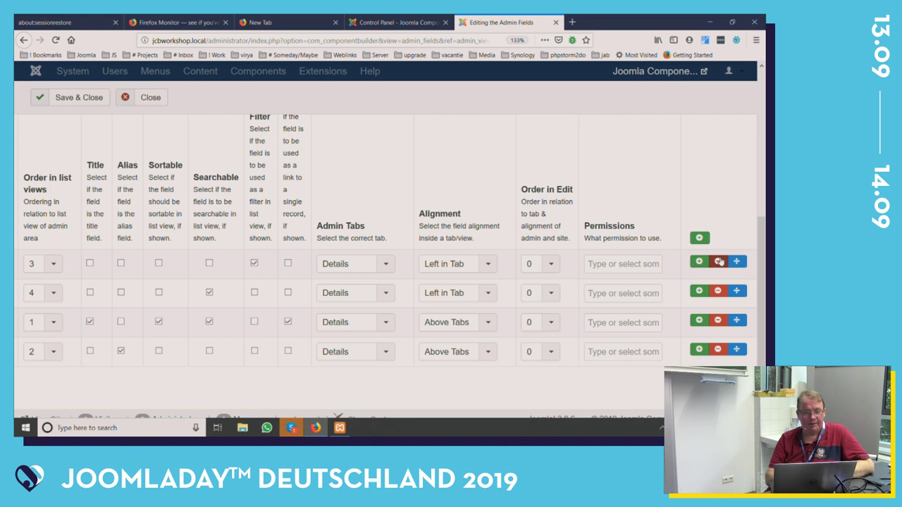
scroll(189, 215, left, 5)
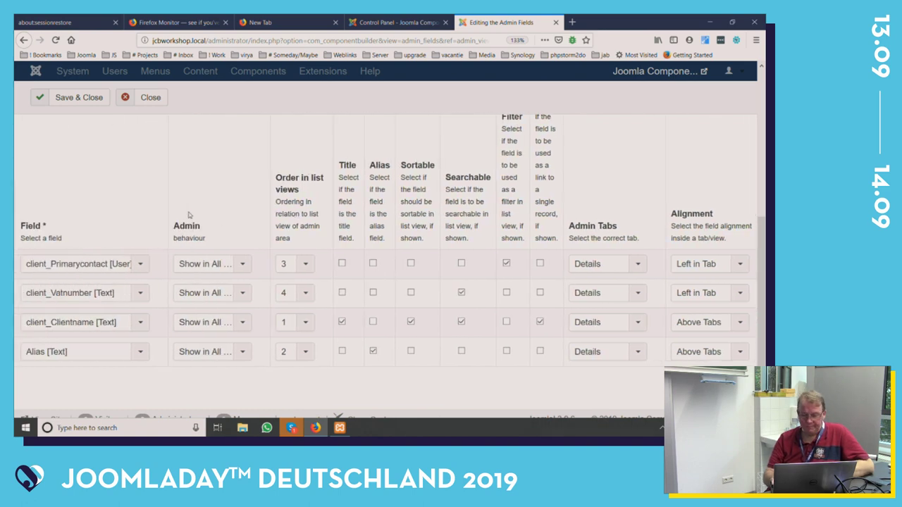
Step: Switch to Boostnote and scroll the 15 Administratoransicht note down to its links
key(ctrl+super+Left)
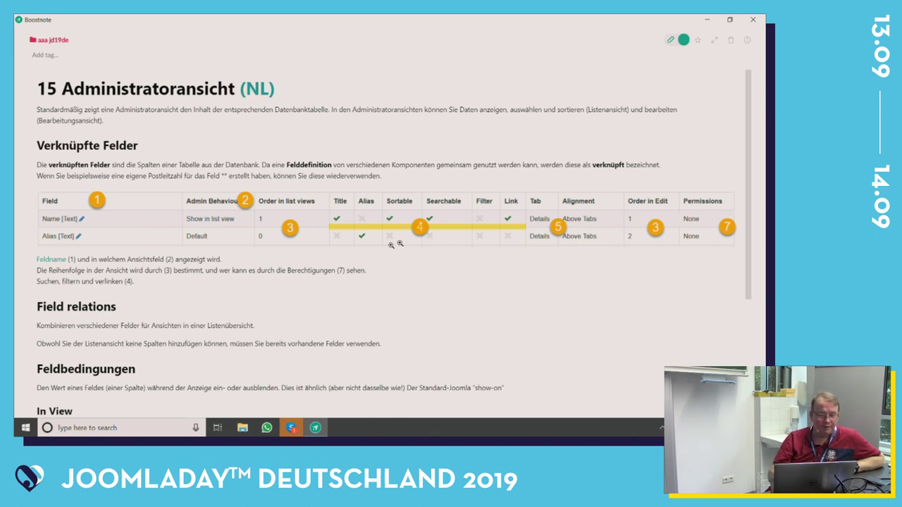
scroll(191, 353, down, 5)
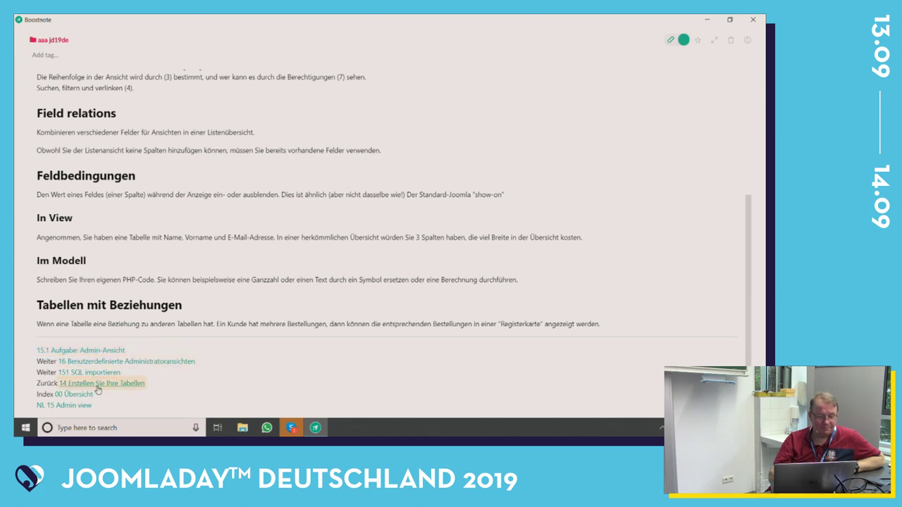
Step: Read the '15.1 Aufgabe: Admin-Ansicht' exercise note, then return to the browser
click(97, 351)
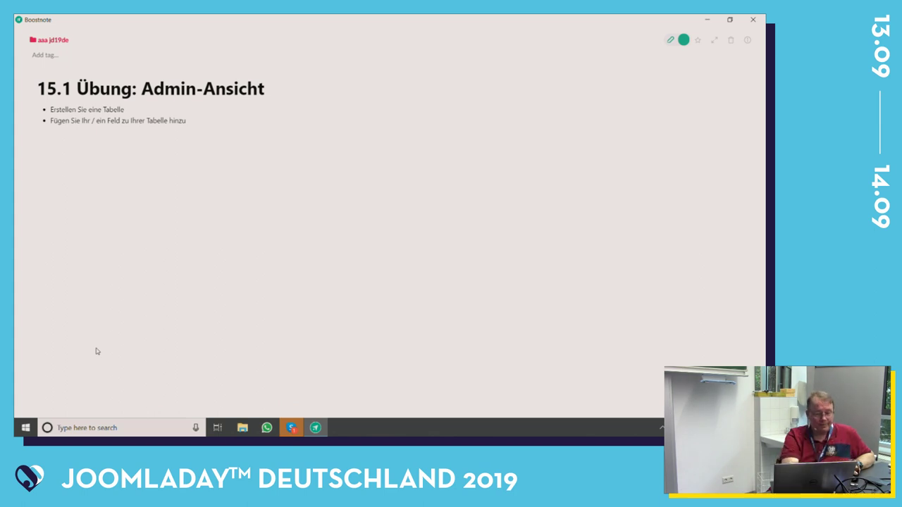
key(alt+Tab)
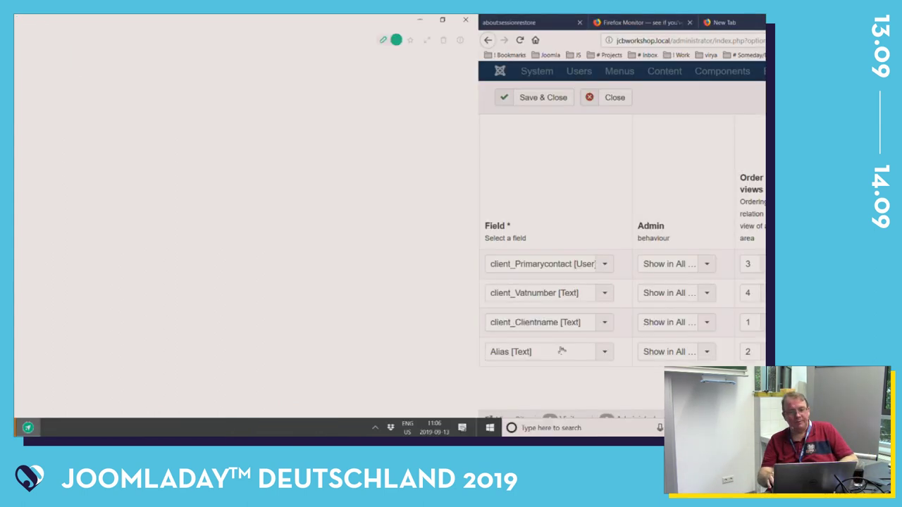
Step: Return to Firefox and close the Client admin fields editor without saving
key(alt+Tab)
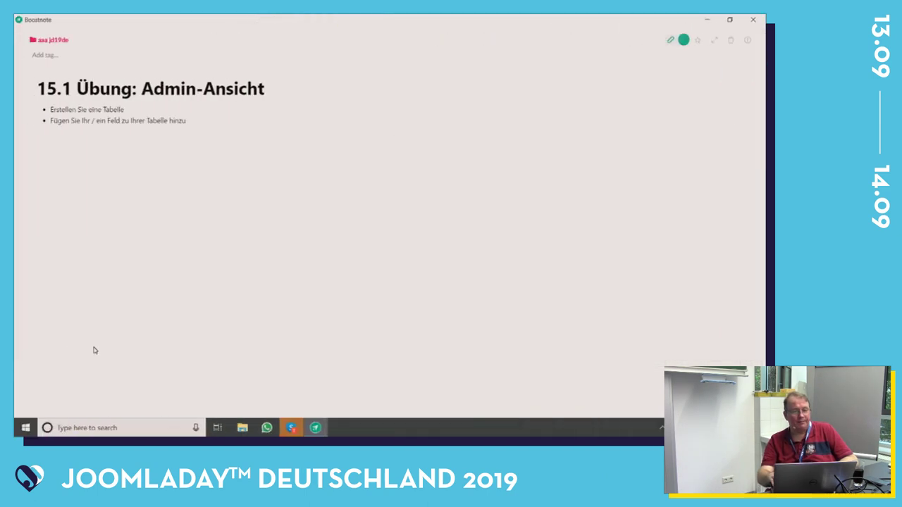
key(alt+Tab)
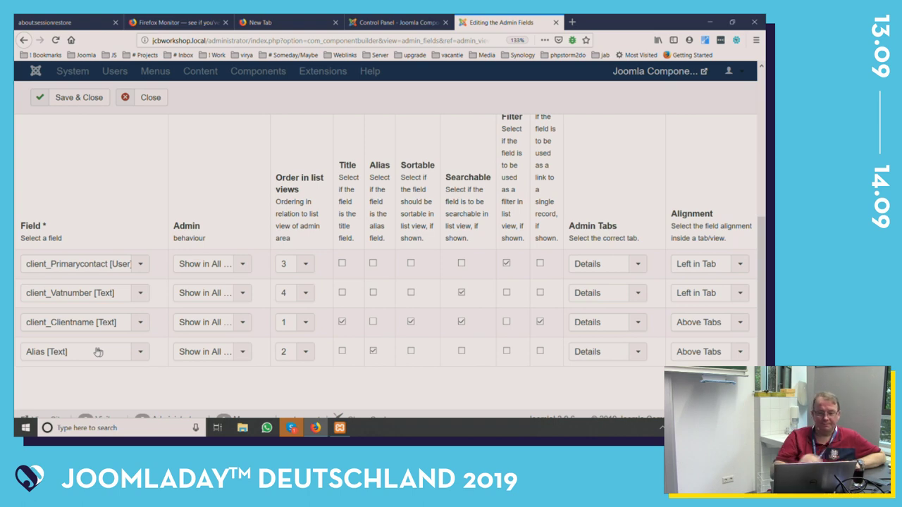
click(149, 102)
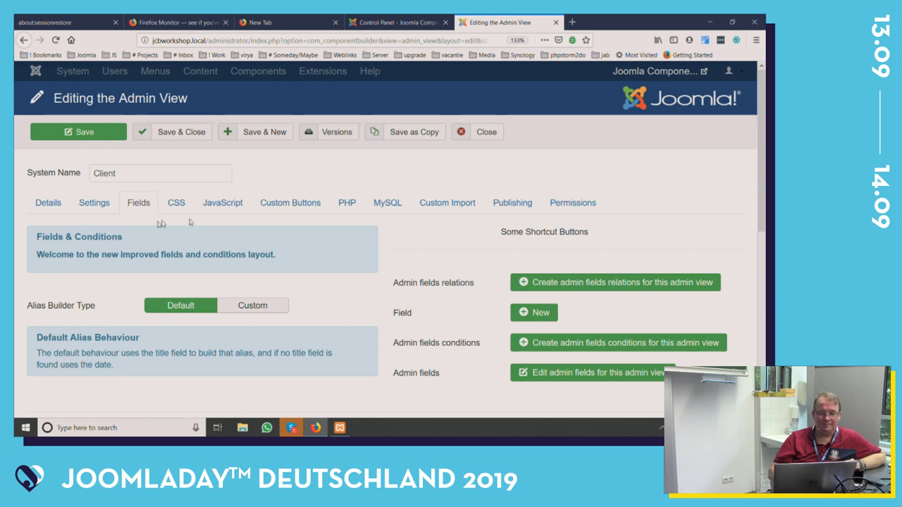
Step: Show the Client view's Details: Client/Clients, read/write, 'List of clients'
click(41, 207)
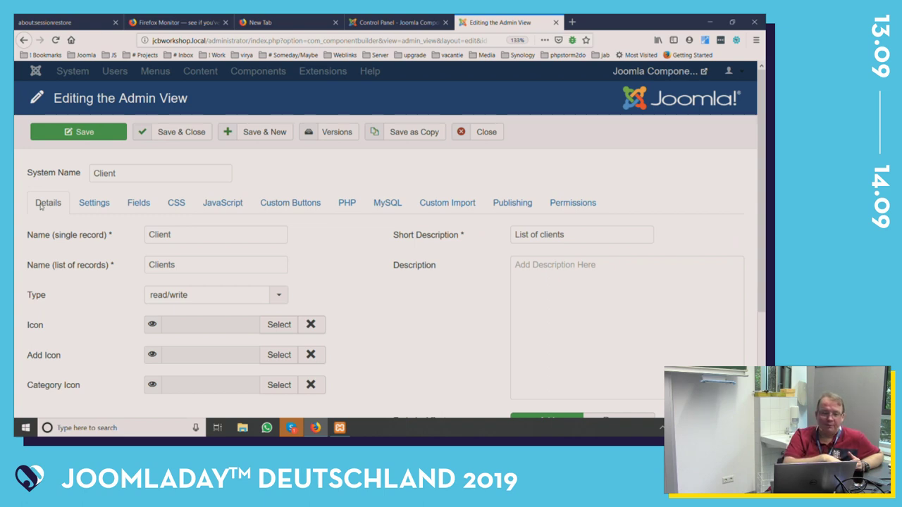
Step: Reopen the Client view's admin fields editor from the Fields tab and scroll its table right
click(138, 204)
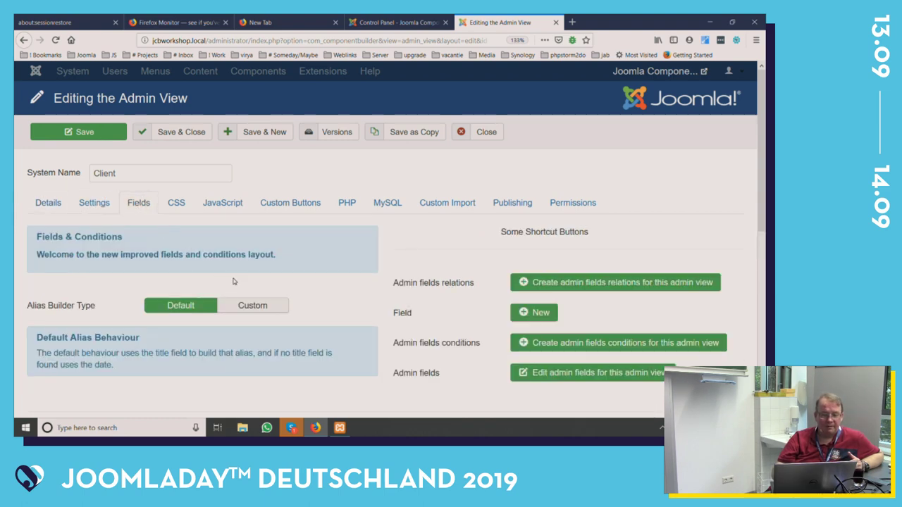
scroll(127, 204, down, 5)
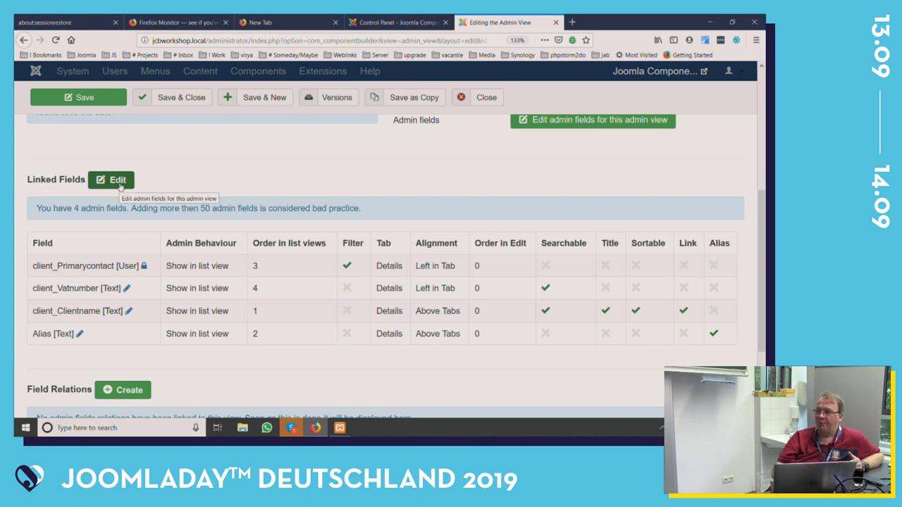
click(117, 180)
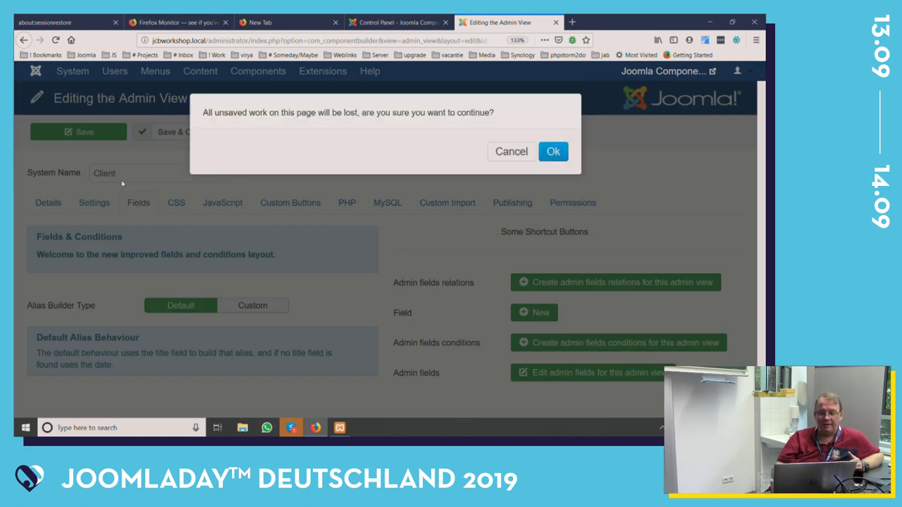
click(560, 151)
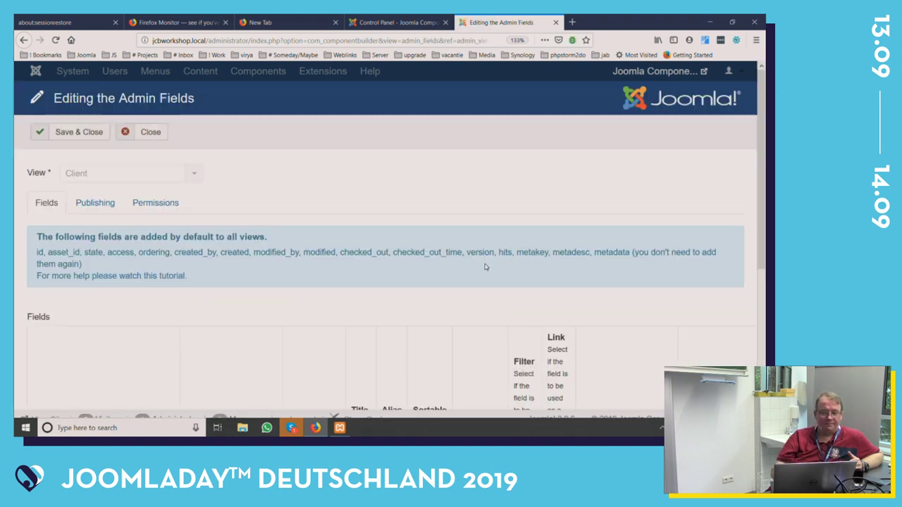
scroll(484, 267, down, 5)
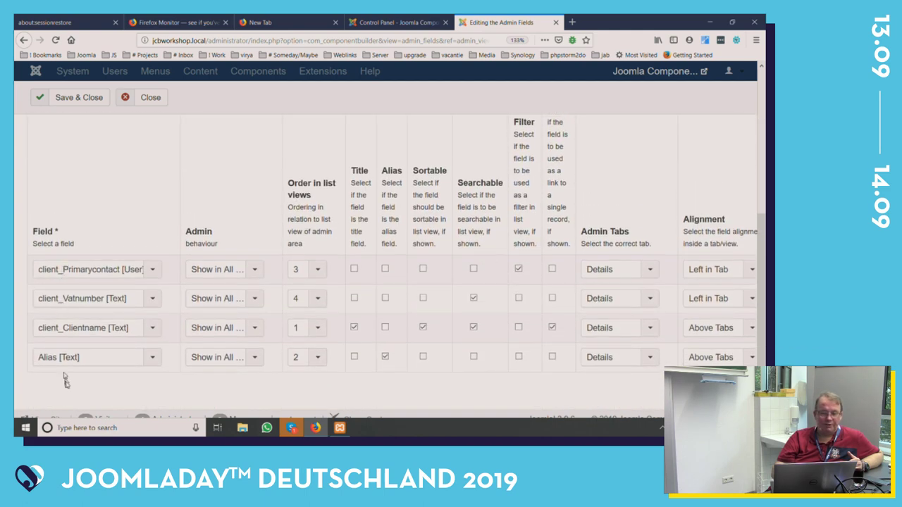
scroll(579, 234, right, 5)
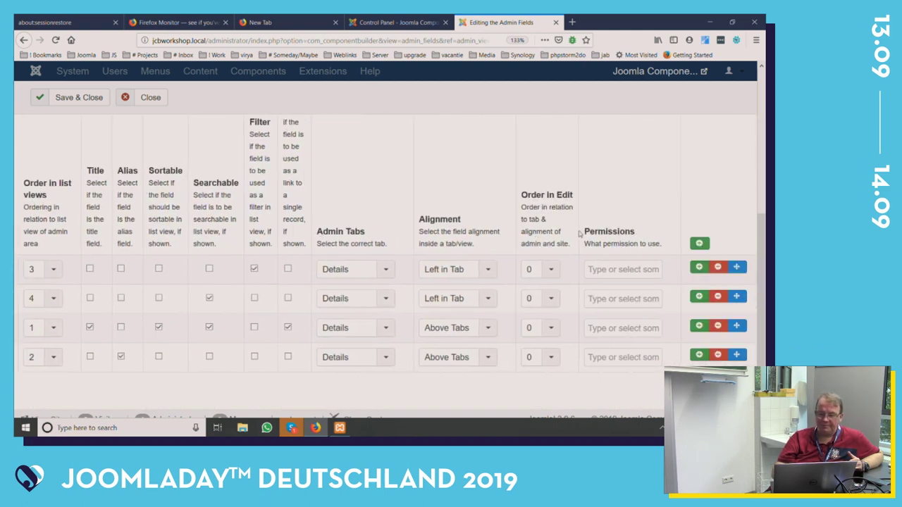
Step: Add a fifth field row, Email (required) [Text], and mark it Sortable and Searchable
click(699, 356)
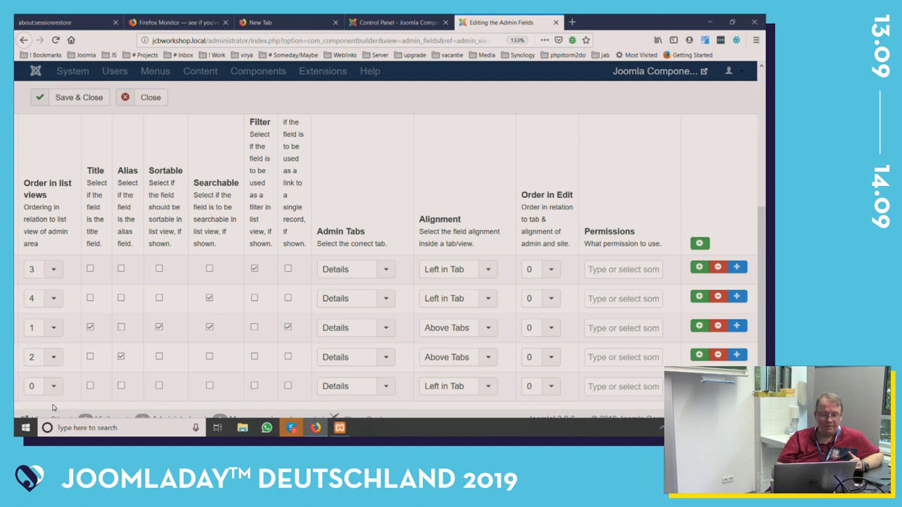
scroll(53, 407, left, 5)
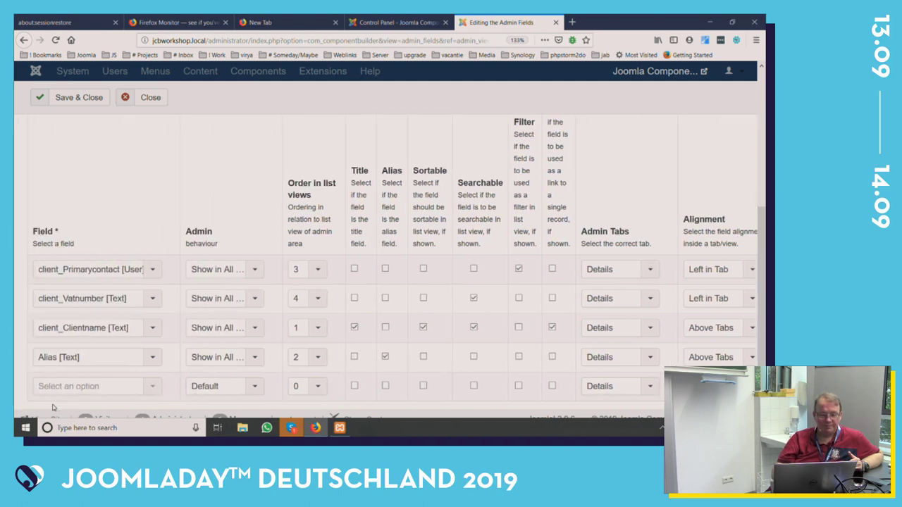
click(148, 389)
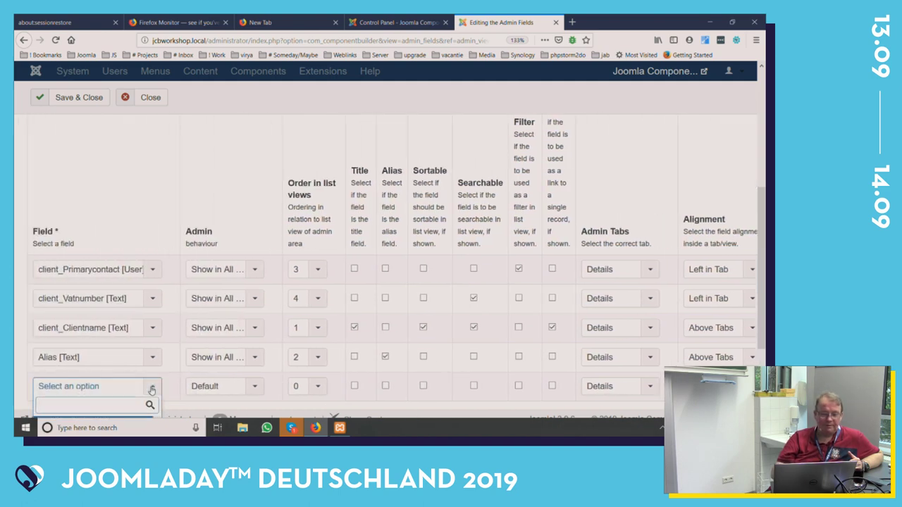
scroll(151, 389, down, 5)
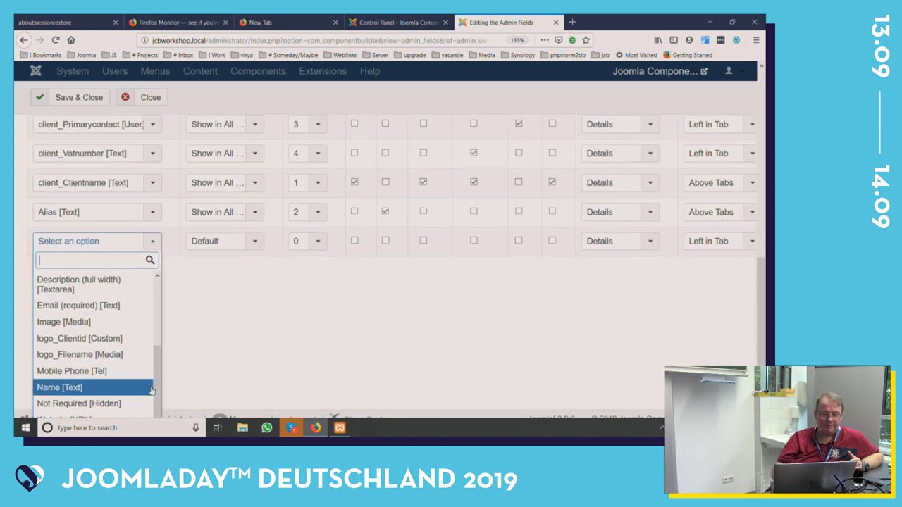
click(142, 306)
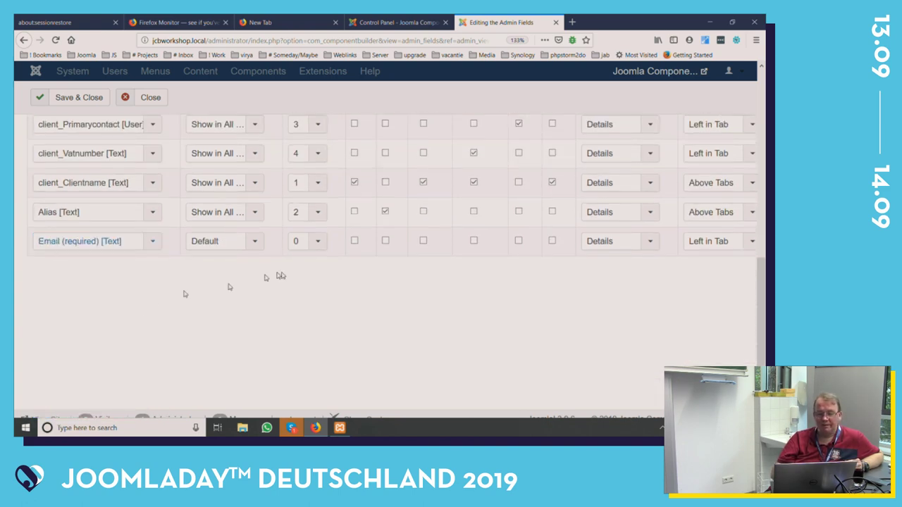
scroll(458, 242, up, 7)
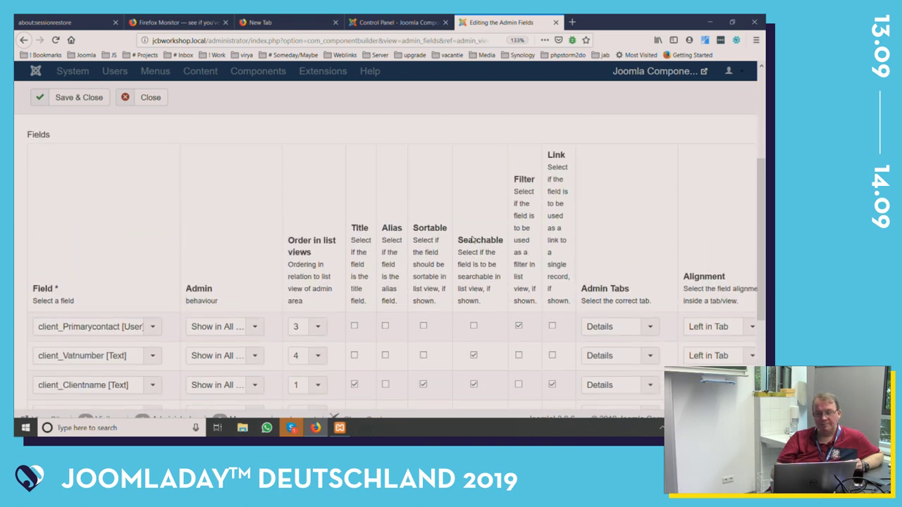
scroll(473, 241, down, 3)
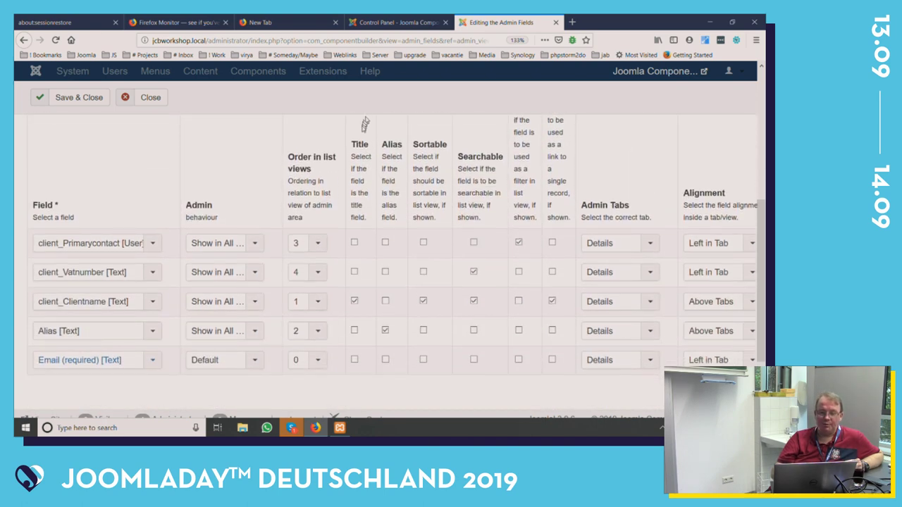
click(423, 360)
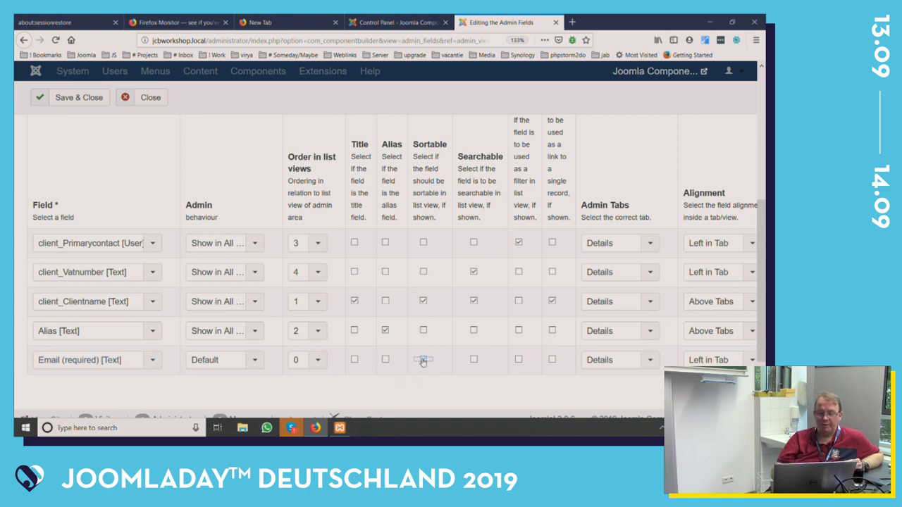
click(473, 360)
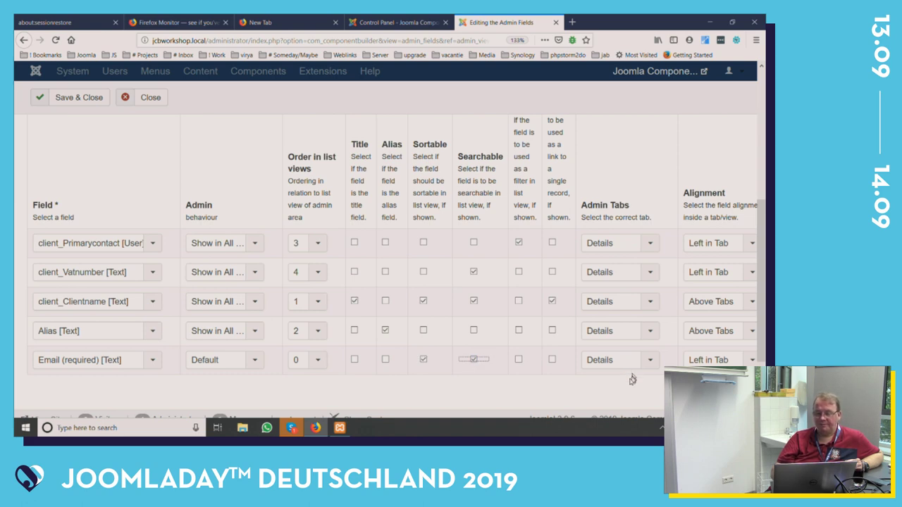
scroll(653, 361, down, 3)
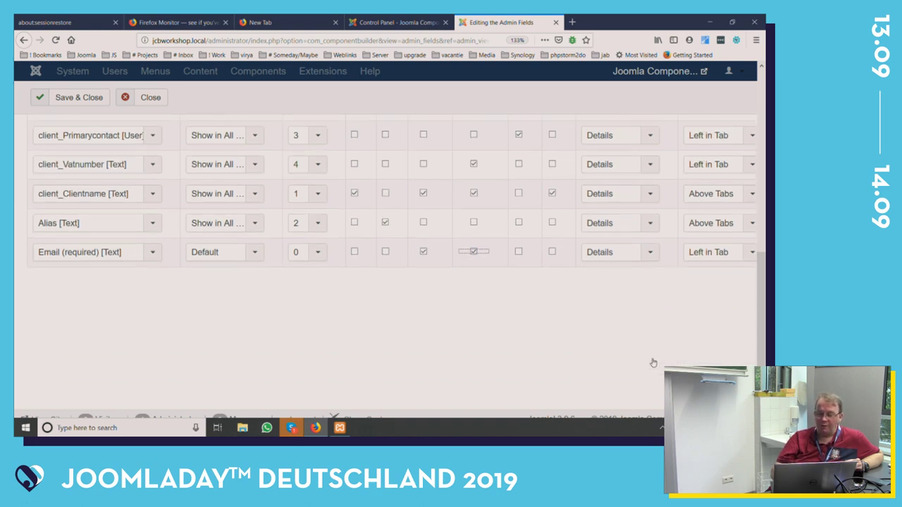
click(649, 243)
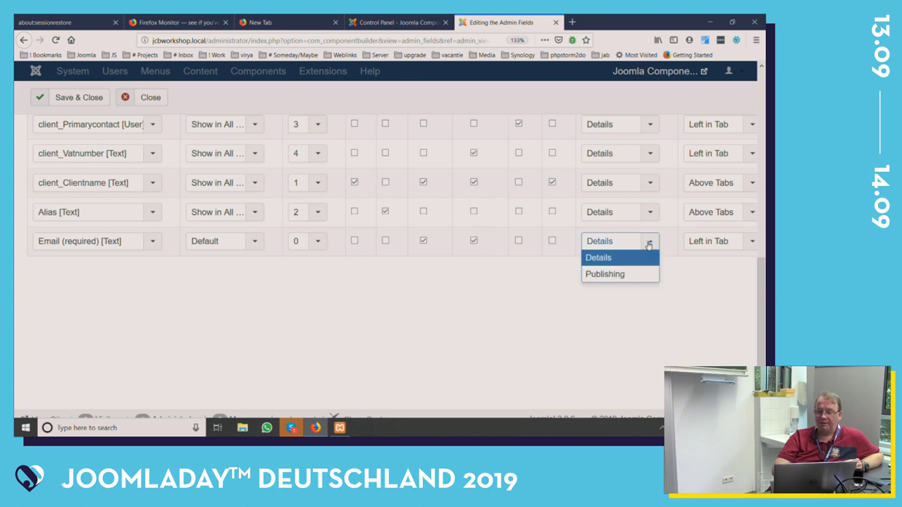
click(649, 243)
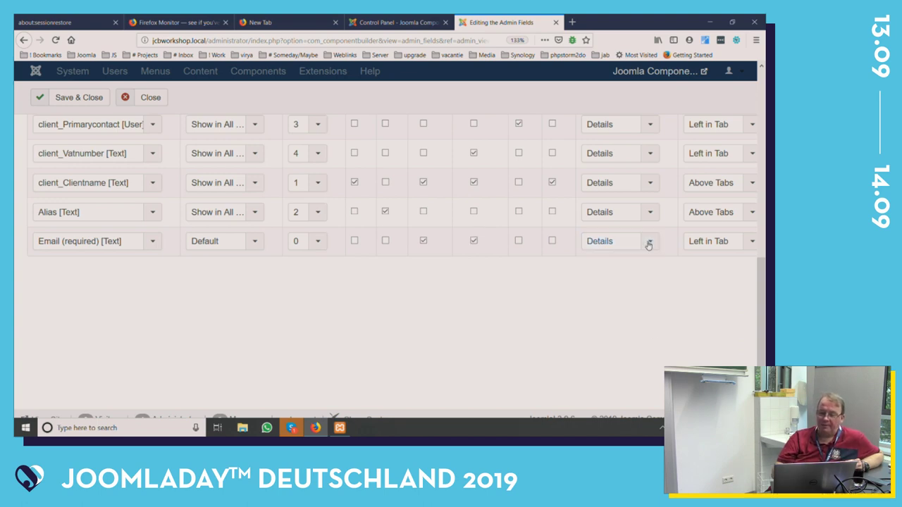
scroll(649, 243, up, 5)
scroll(648, 243, down, 4)
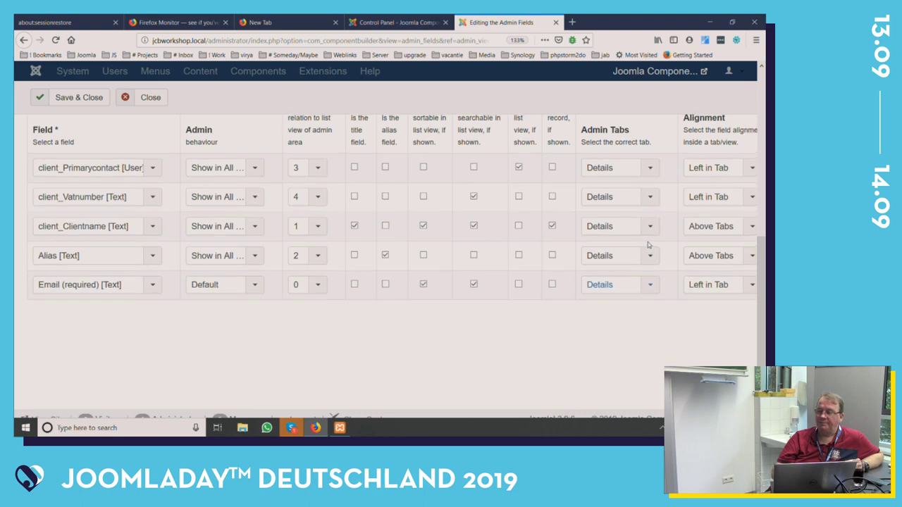
scroll(648, 244, up, 1)
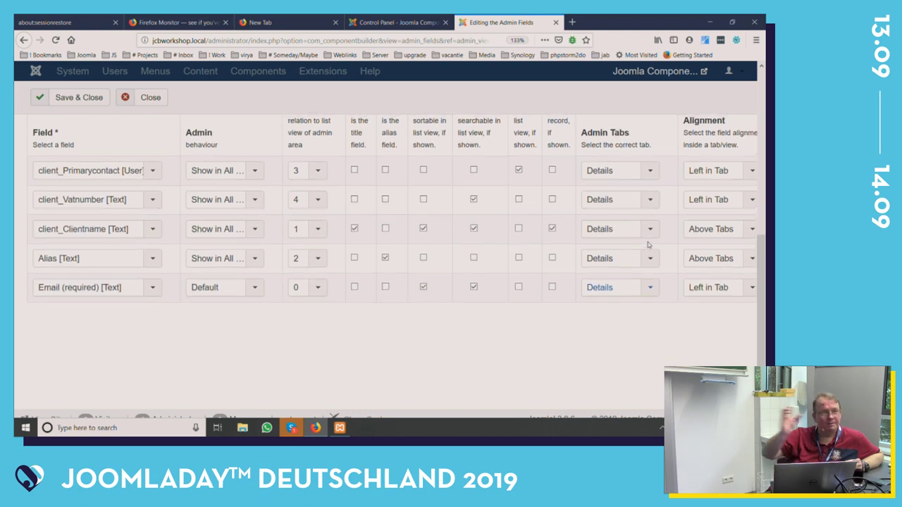
scroll(648, 244, up, 5)
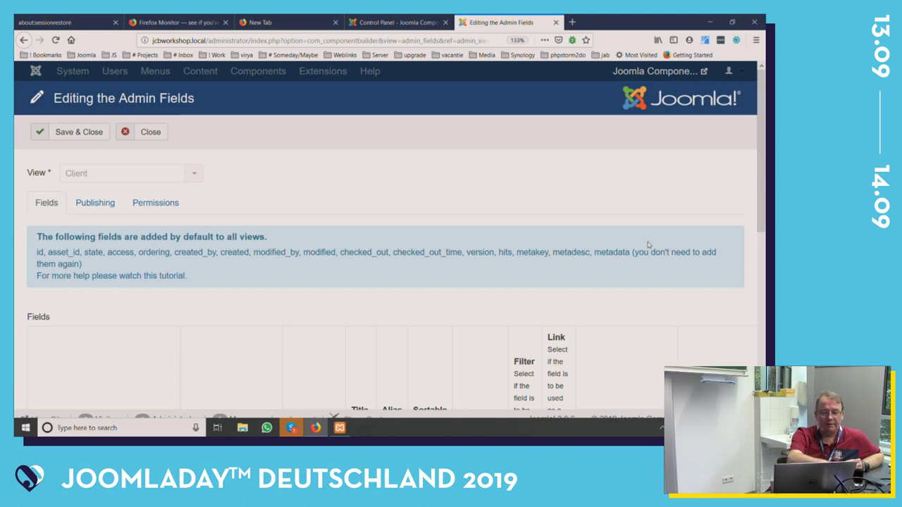
scroll(648, 245, down, 5)
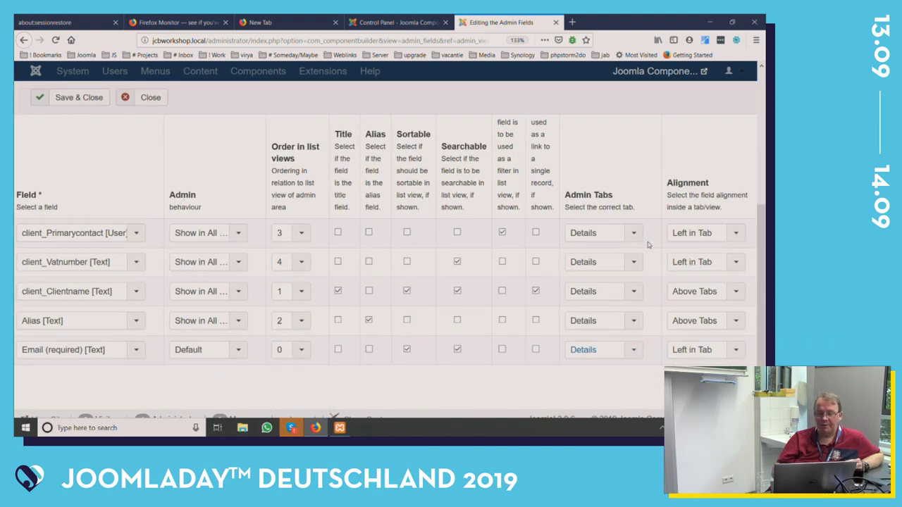
scroll(648, 245, right, 5)
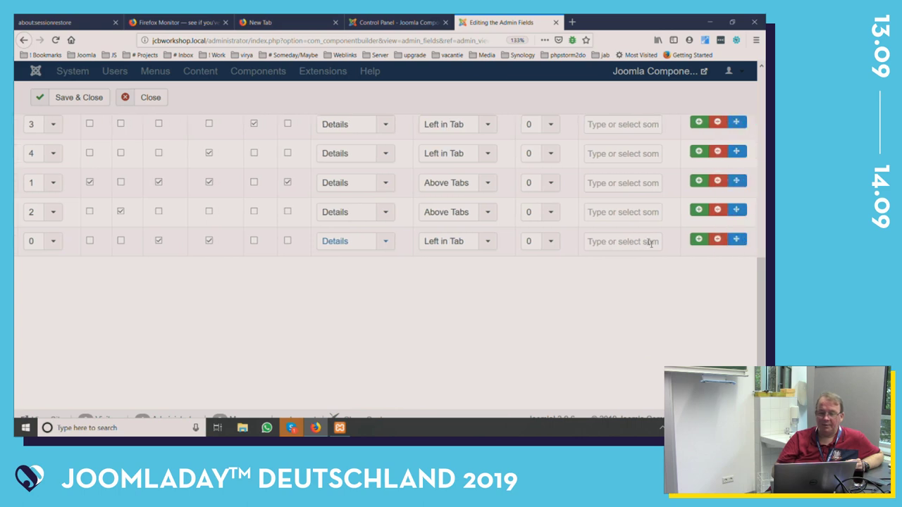
scroll(649, 241, up, 3)
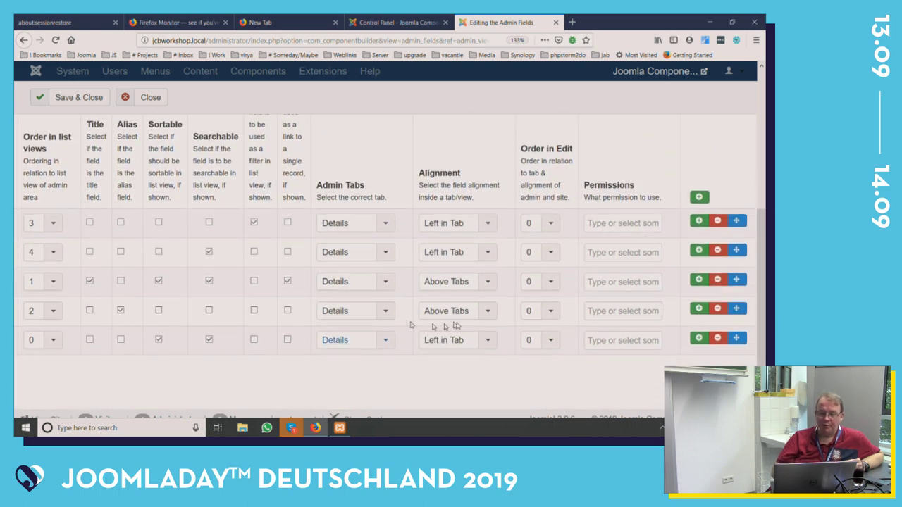
click(468, 342)
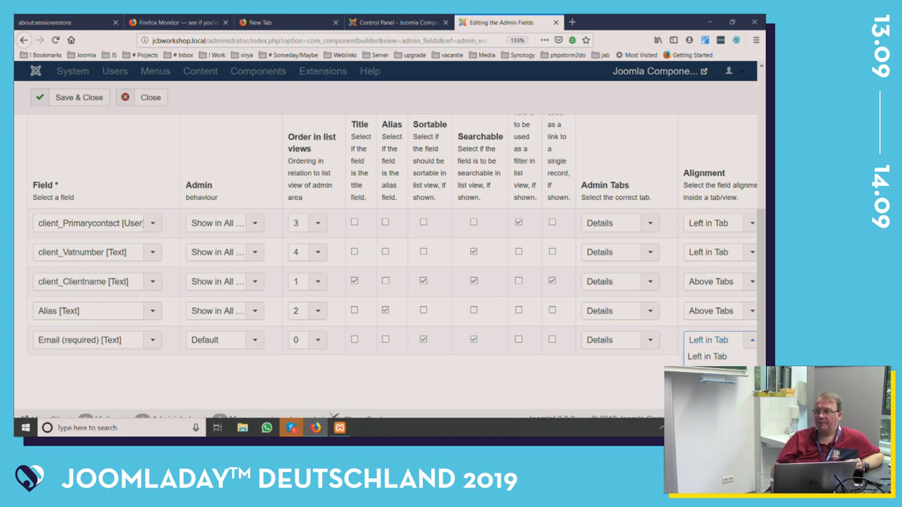
scroll(592, 296, right, 3)
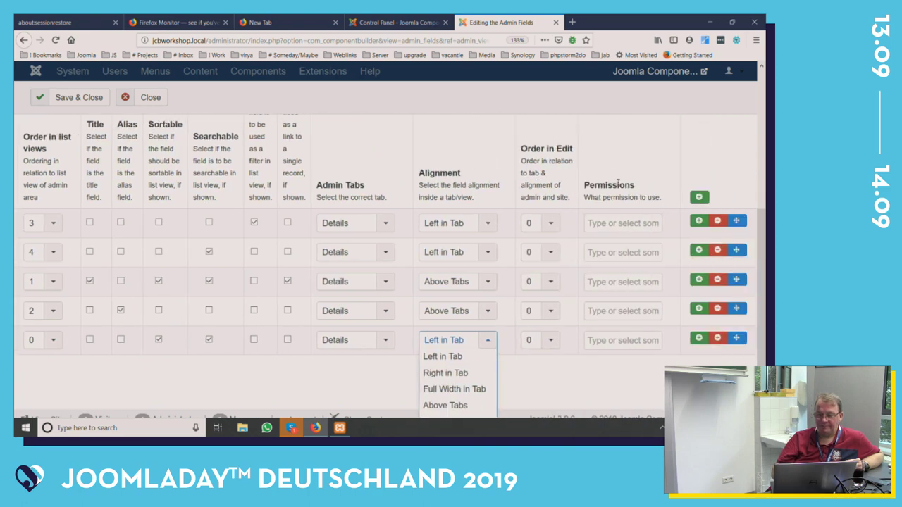
click(623, 366)
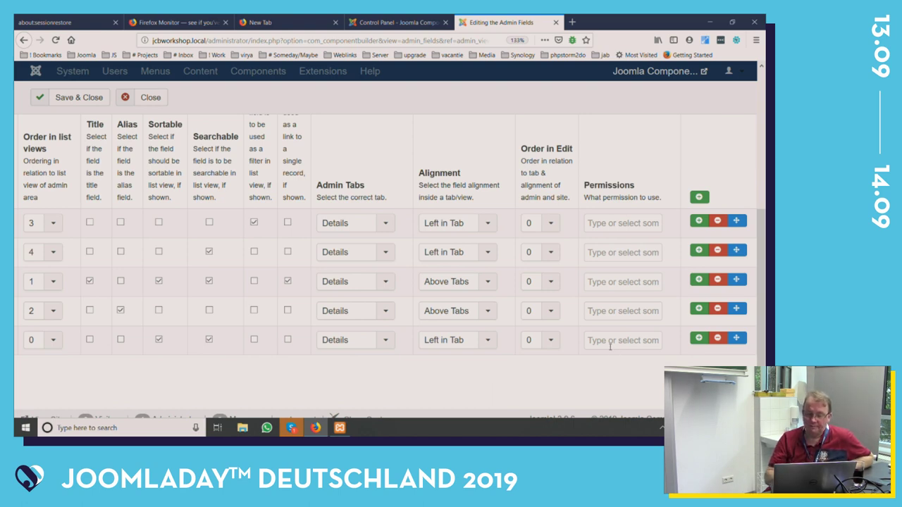
click(610, 345)
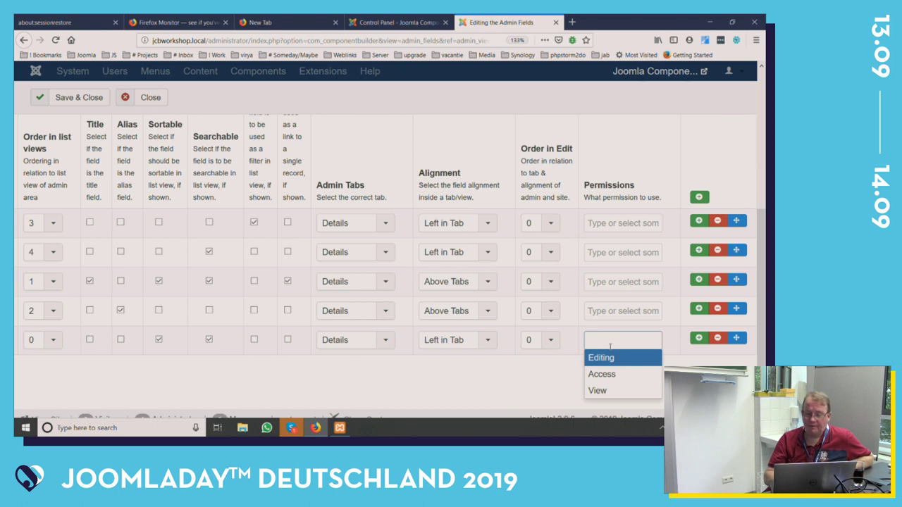
click(612, 138)
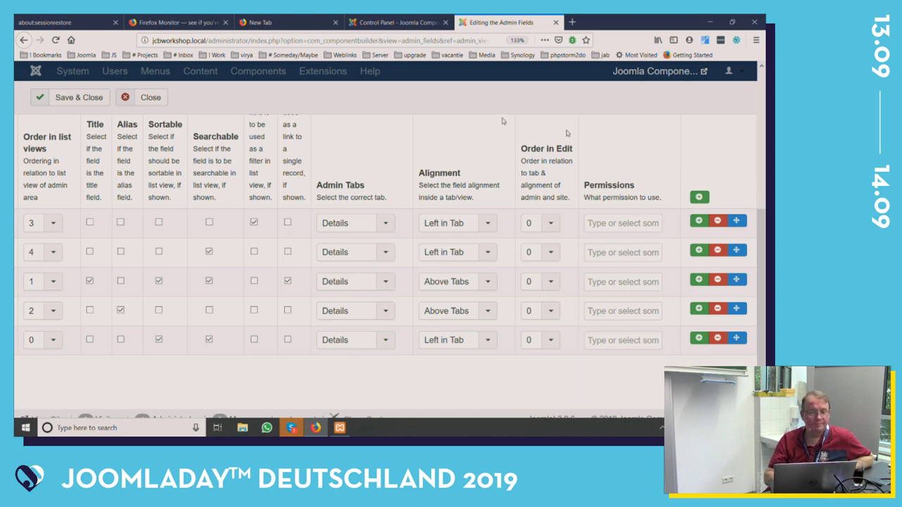
click(146, 99)
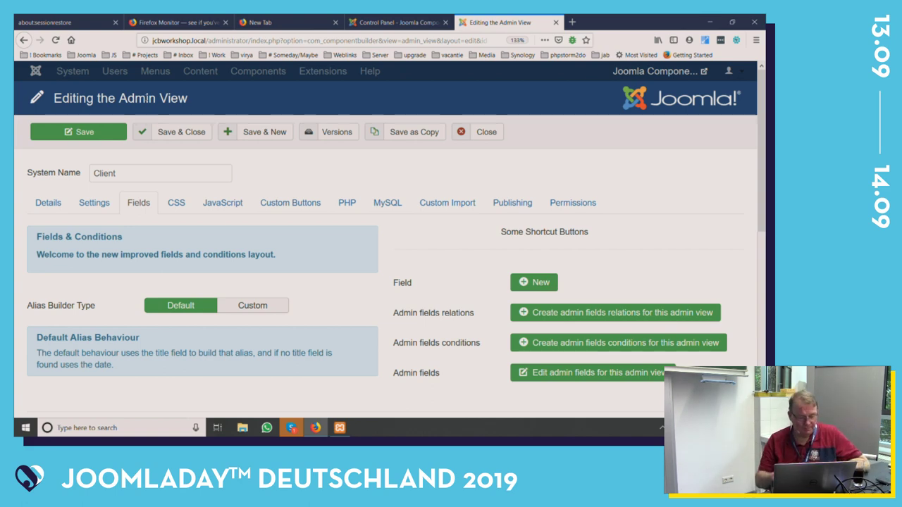
Step: Switch to Boostnote and bring back its note list with the note search focused
key(ctrl+super+Right)
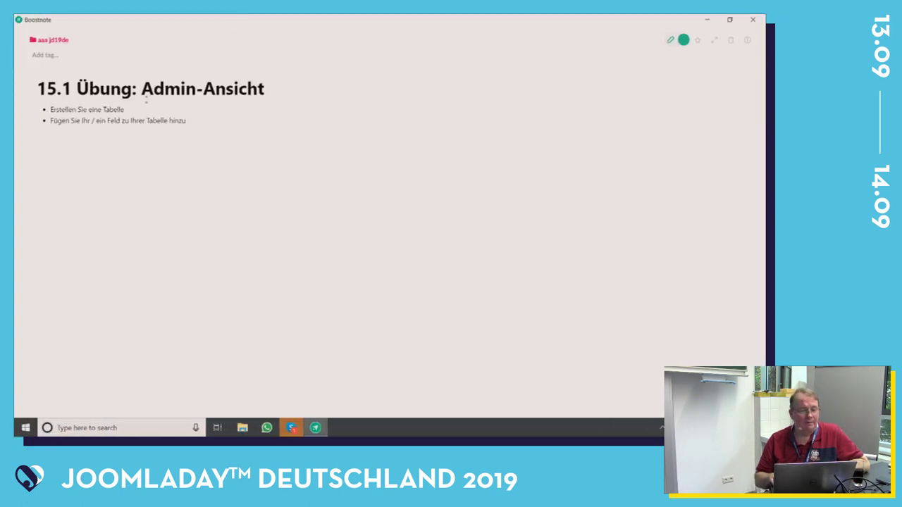
click(713, 41)
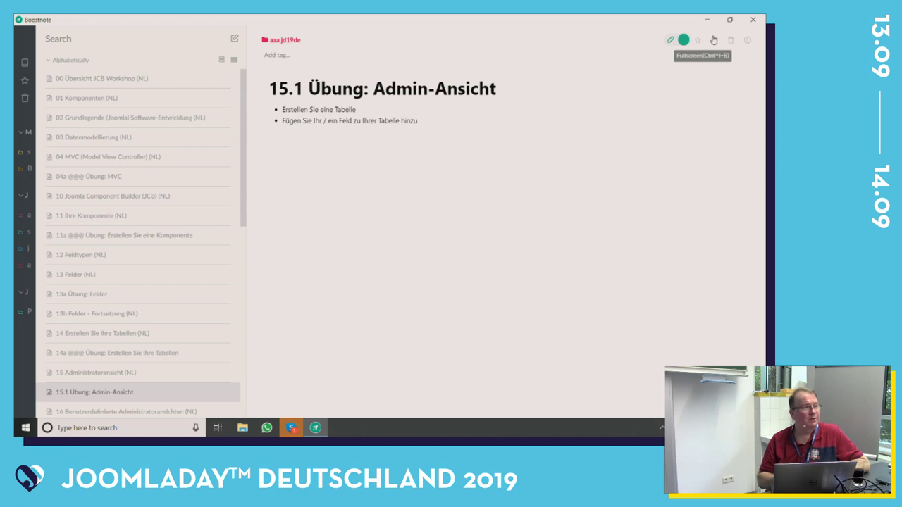
key(ctrl+shift+f)
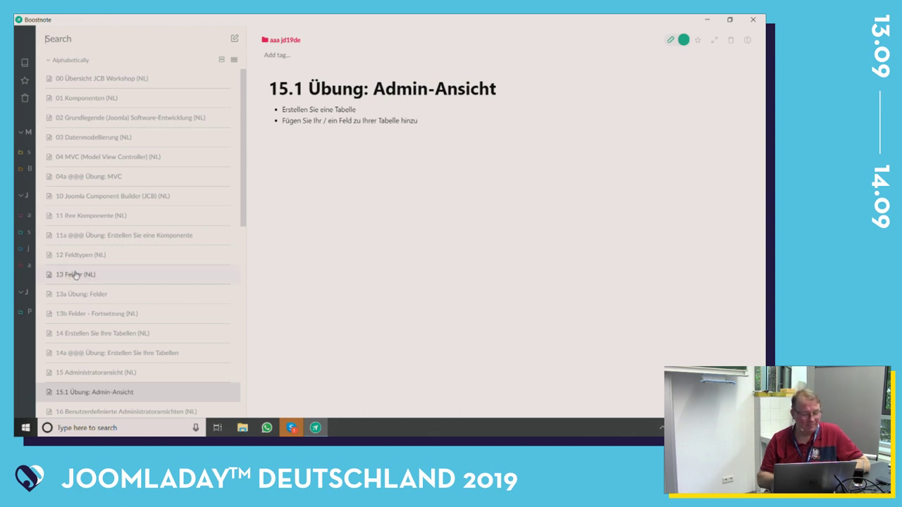
Step: Open note 16 Benutzerdefinierte Administratoransichten (NL) from the note list
scroll(75, 276, down, 2)
scroll(75, 275, down, 3)
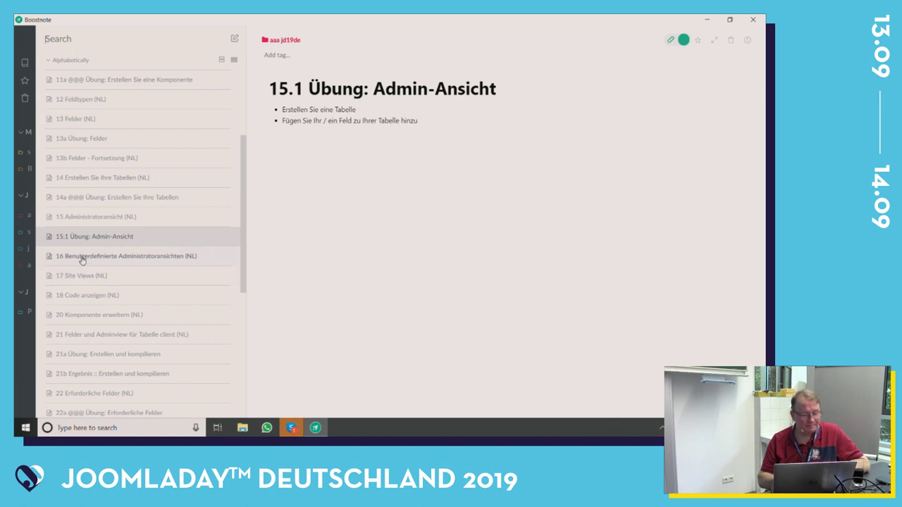
scroll(81, 260, down, 8)
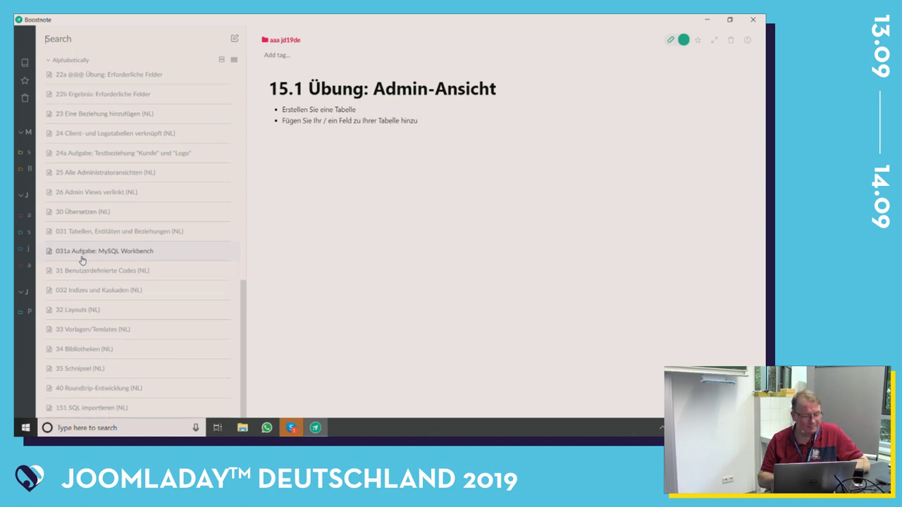
scroll(82, 260, up, 5)
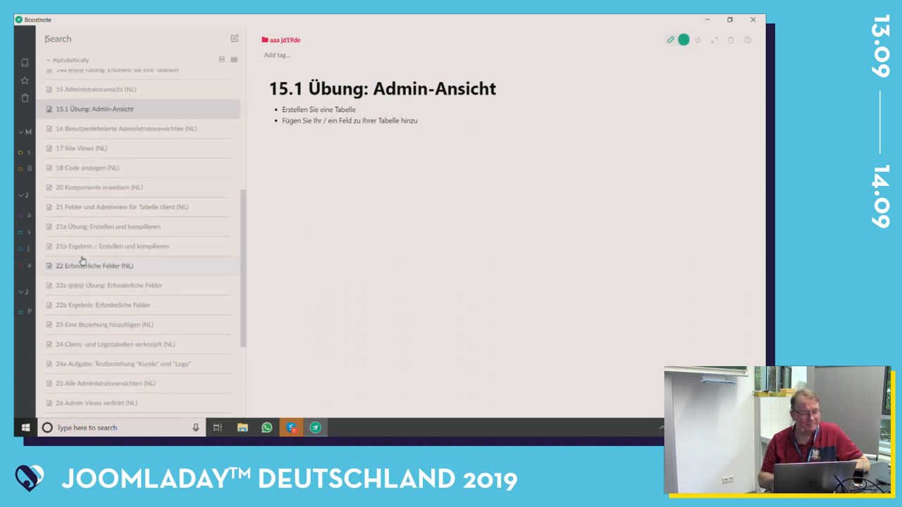
scroll(81, 260, down, 1)
scroll(82, 260, up, 2)
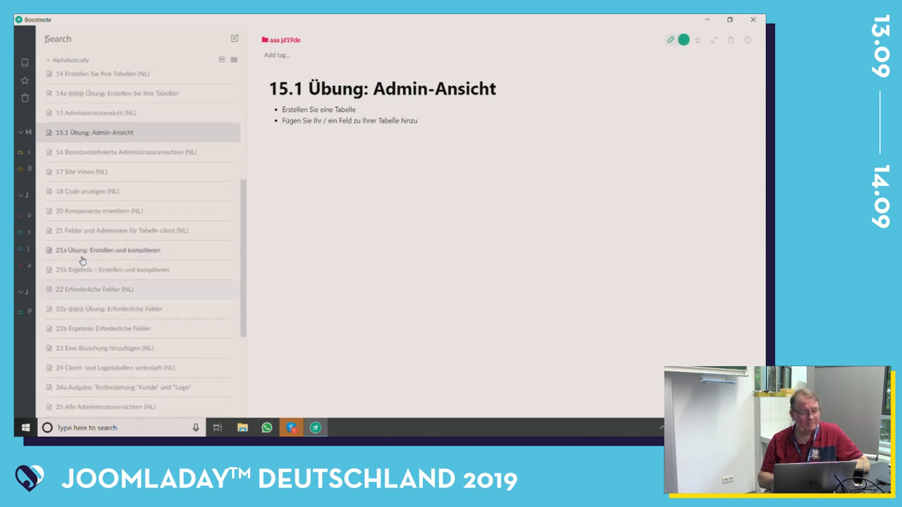
click(125, 154)
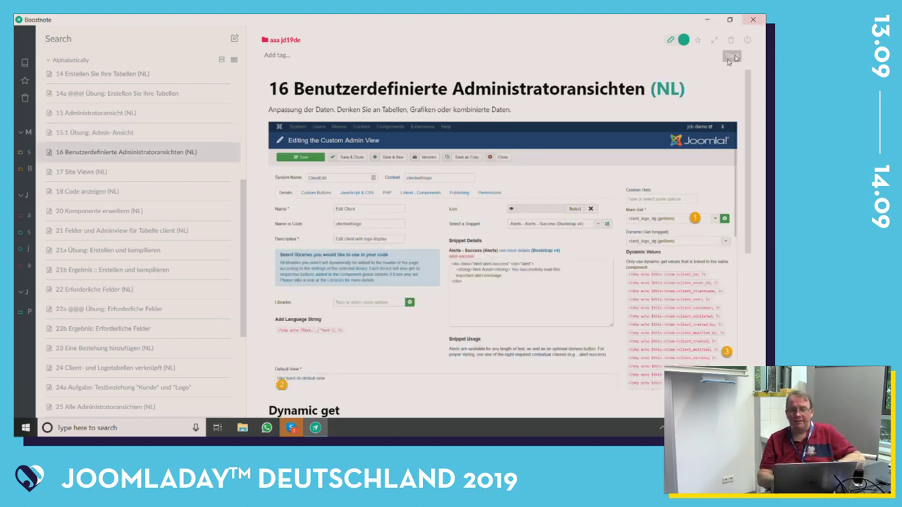
Step: View the custom admin views note in fullscreen, then return to the Joomla admin in Firefox
click(714, 41)
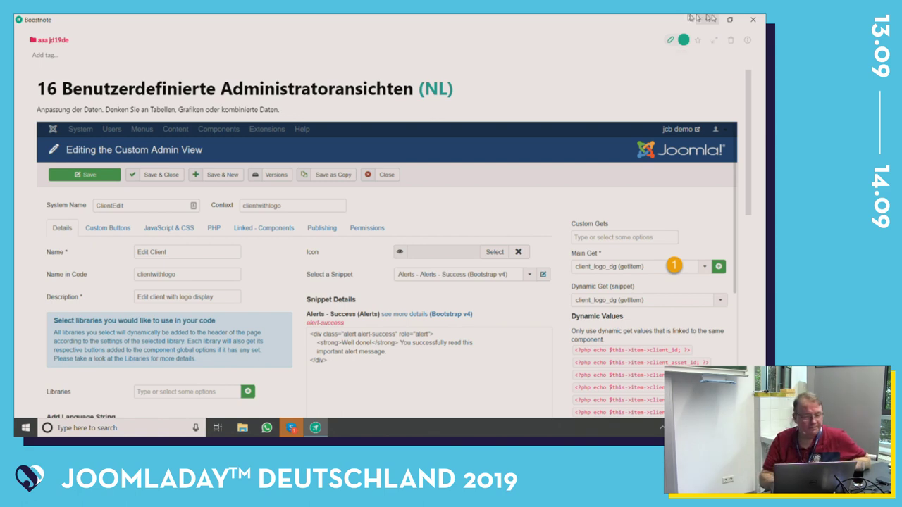
scroll(458, 212, down, 1)
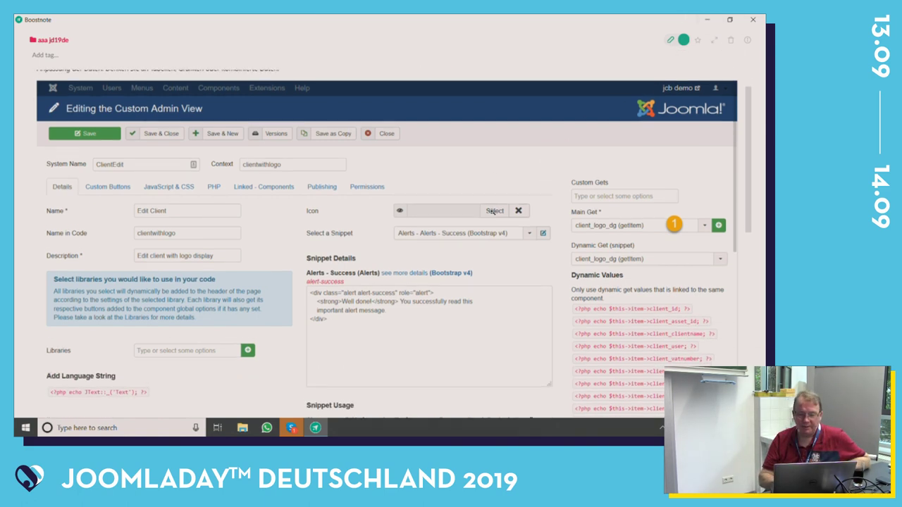
scroll(358, 210, up, 1)
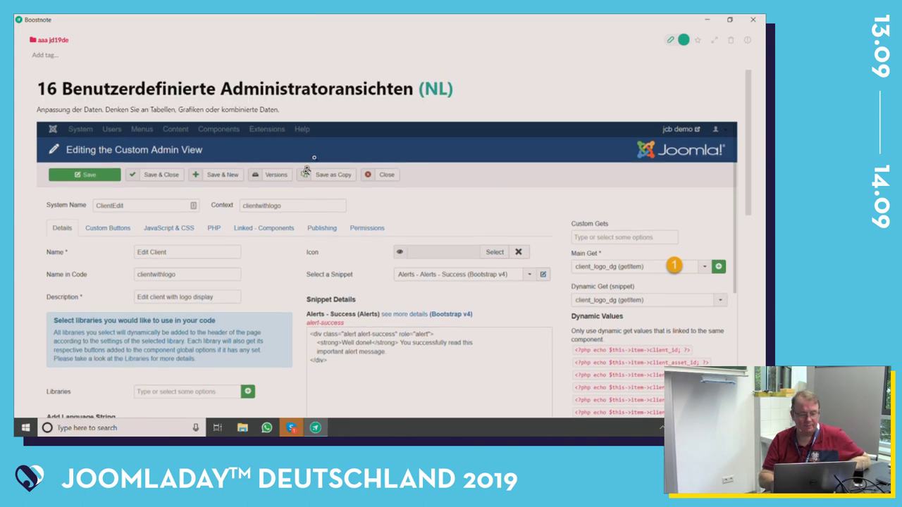
key(alt+Tab)
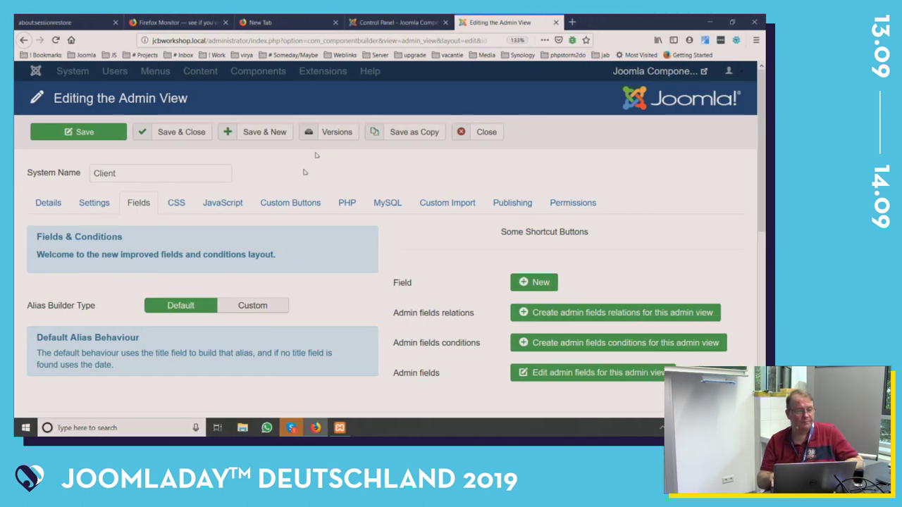
Step: Close the Client view, start a new Custom Admin View and try saving it empty
click(486, 131)
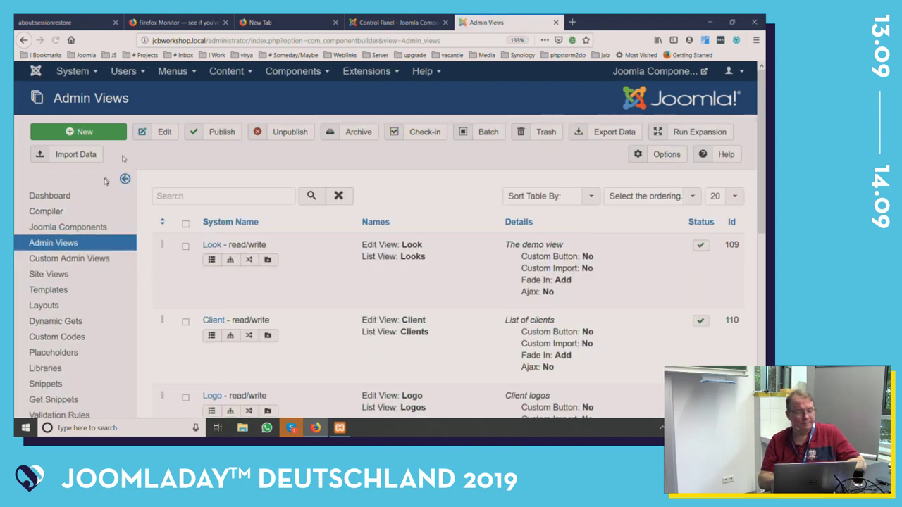
click(103, 262)
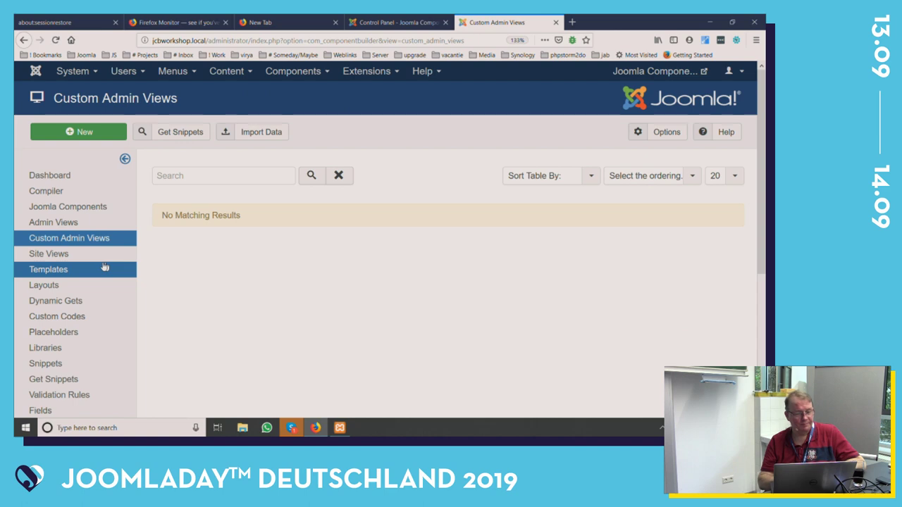
click(94, 134)
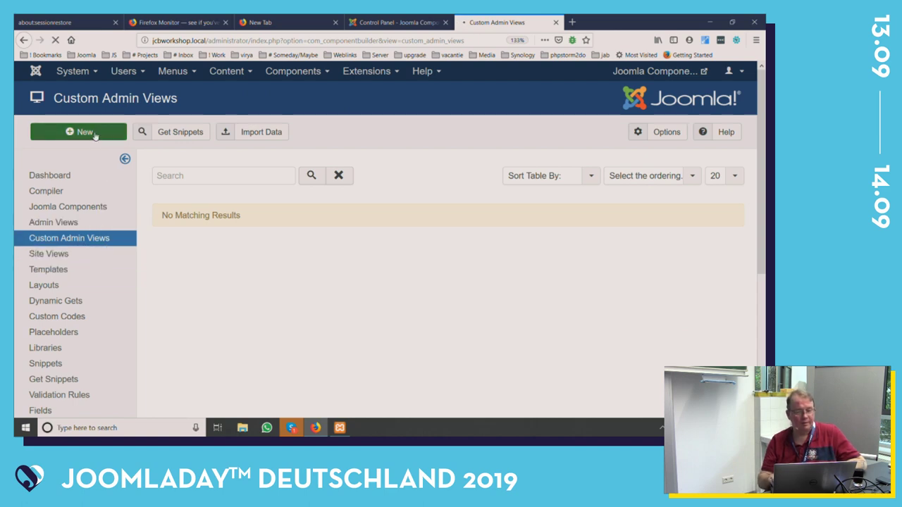
click(93, 134)
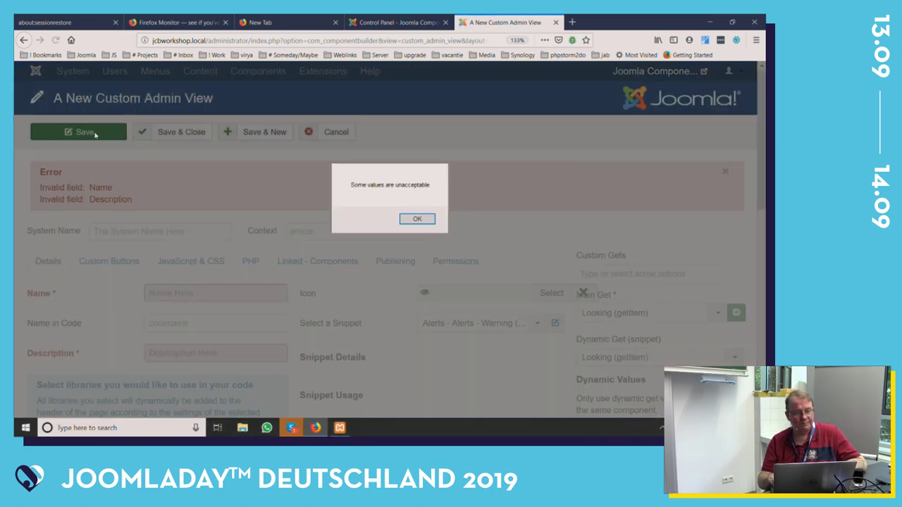
Step: Dismiss the invalid-values alert and paste the email snippet line into the Default View editor
click(417, 218)
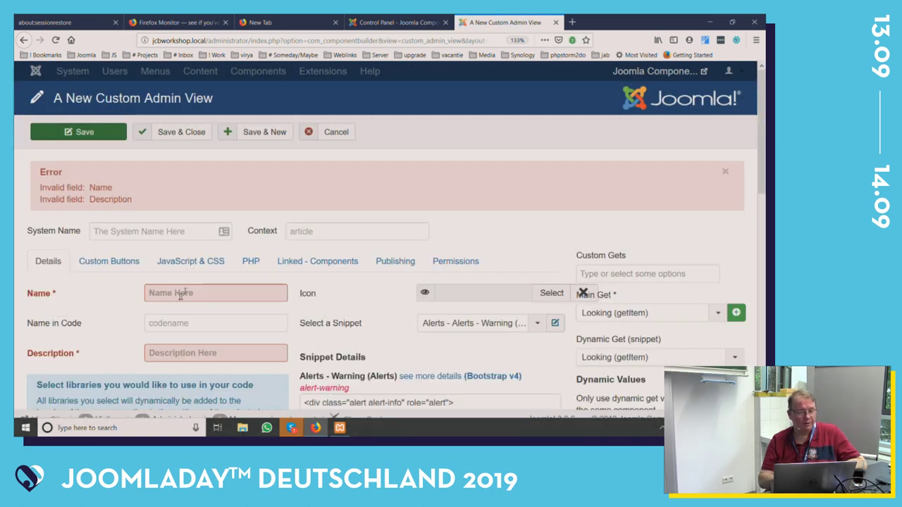
scroll(373, 312, down, 3)
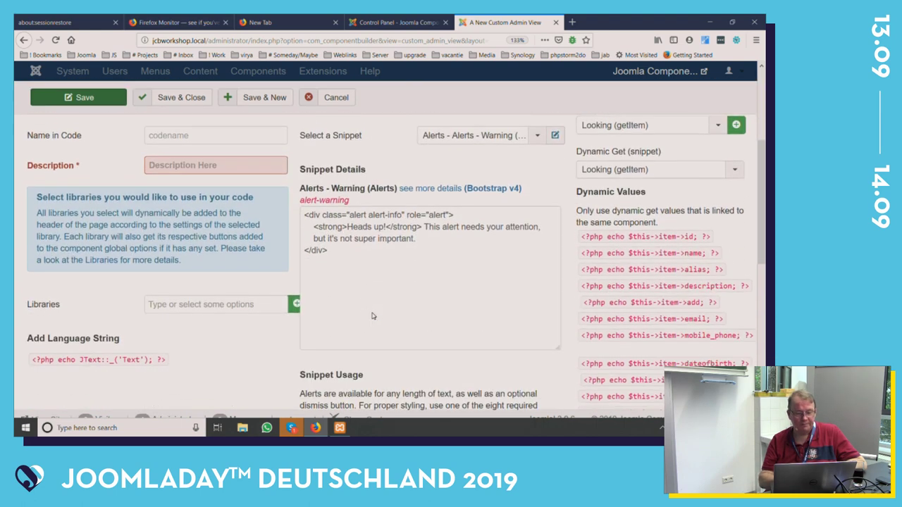
scroll(372, 312, down, 5)
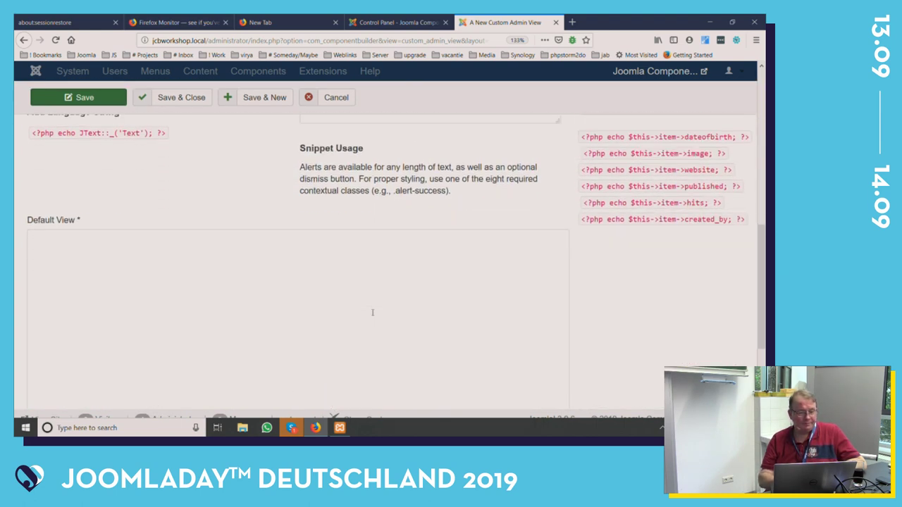
scroll(372, 312, up, 2)
click(298, 312)
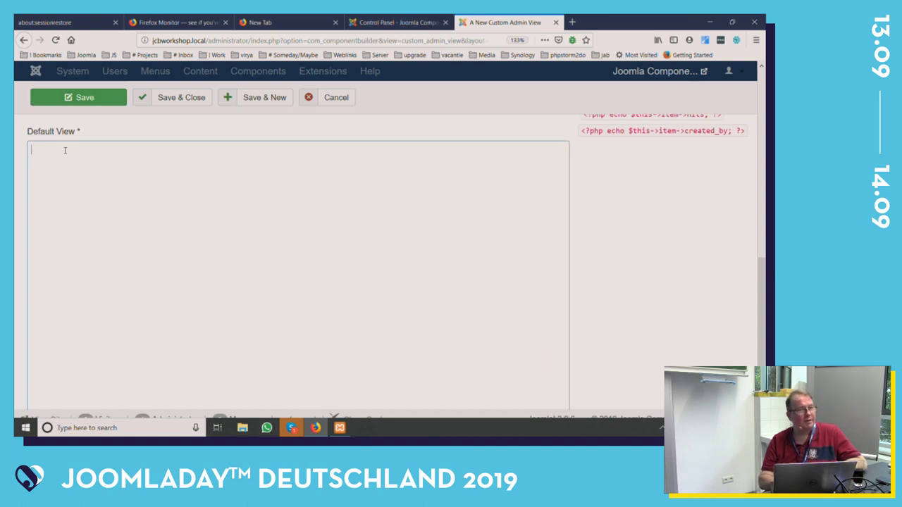
scroll(65, 150, up, 5)
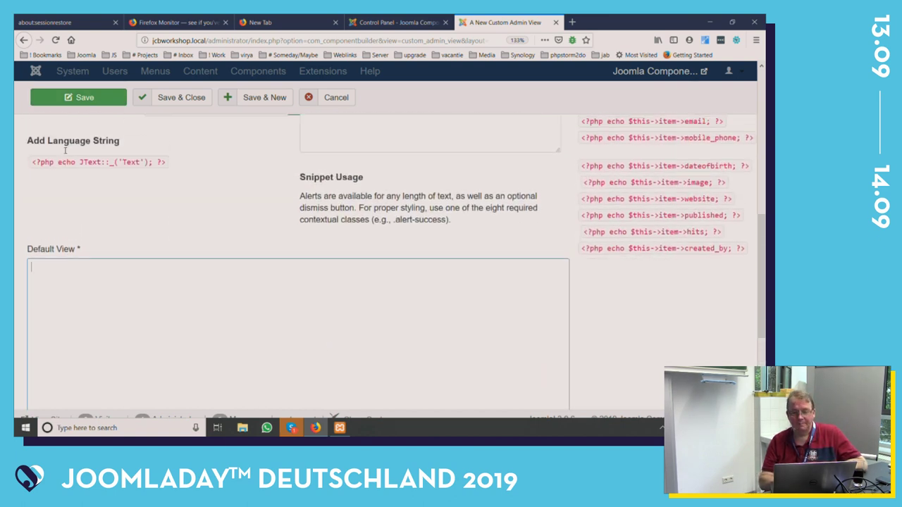
scroll(65, 151, up, 2)
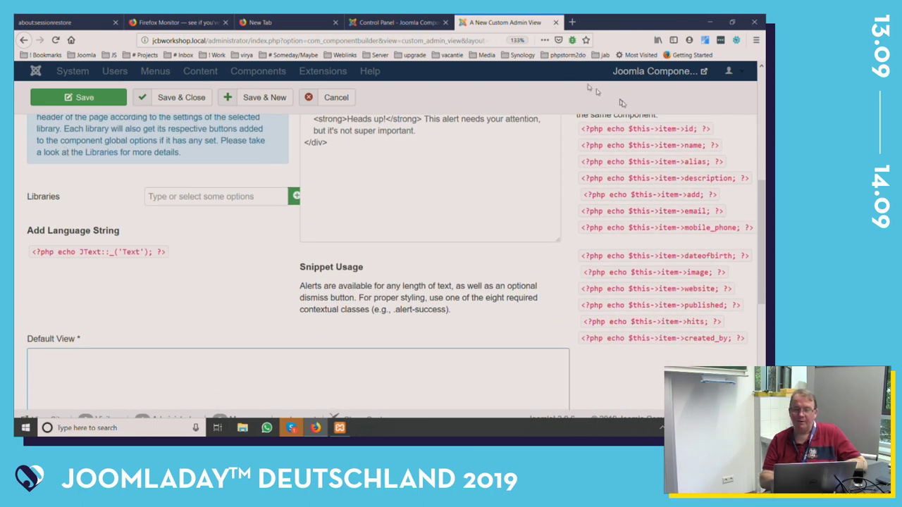
triple_click(690, 212)
key(ctrl+c)
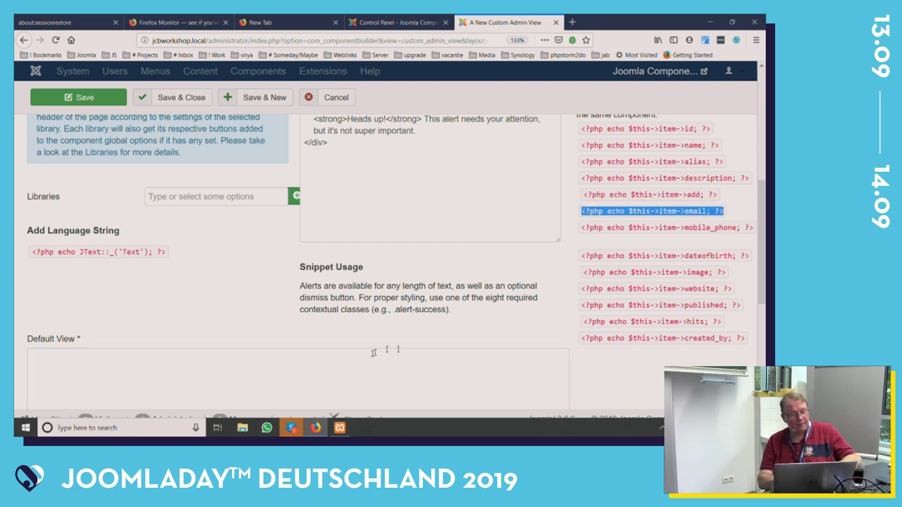
click(313, 358)
key(ctrl+v)
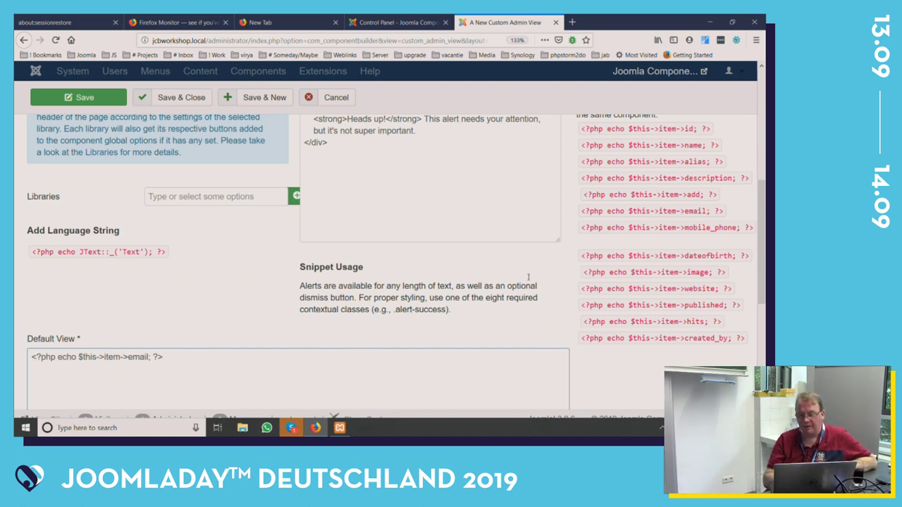
Step: Cancel the unsaved new custom admin view, returning to the empty Custom Admin Views list
scroll(577, 204, up, 3)
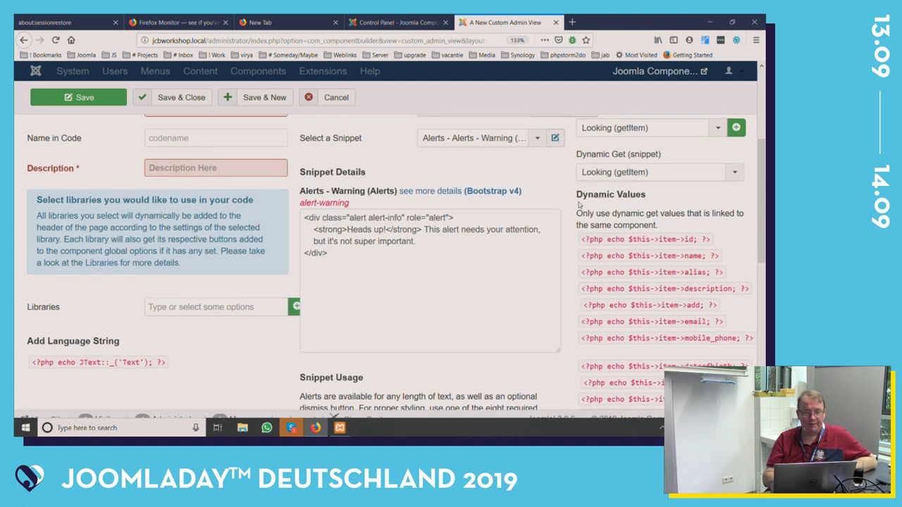
scroll(577, 205, up, 2)
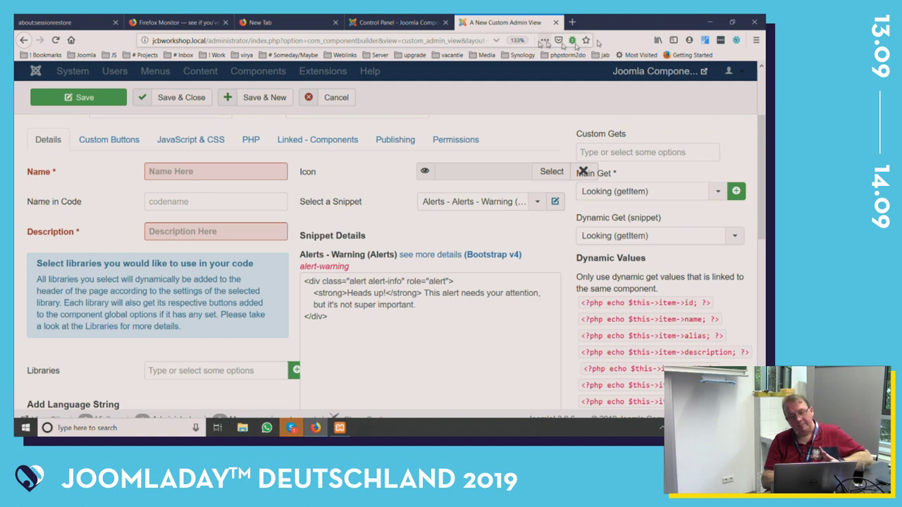
click(345, 98)
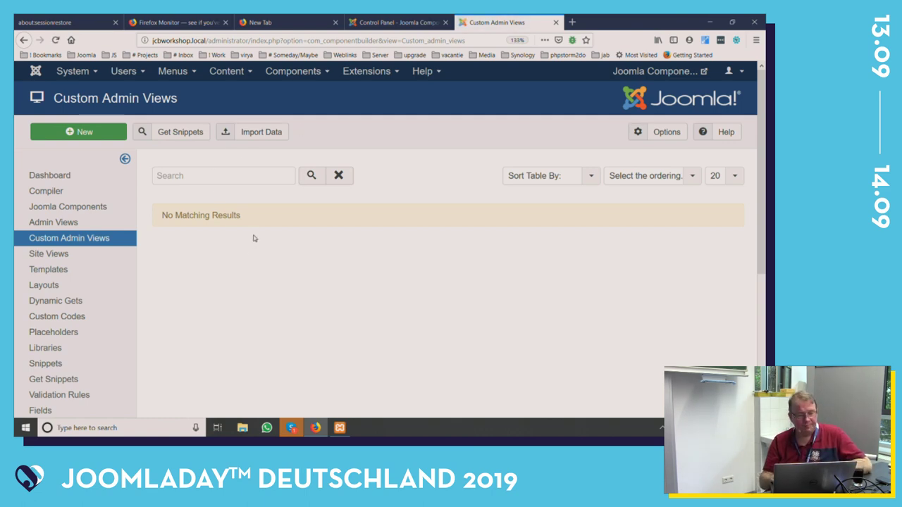
Step: Switch to Boostnote and scroll the custom admin views note through Dynamic get to PHP
key(ctrl+super+Left)
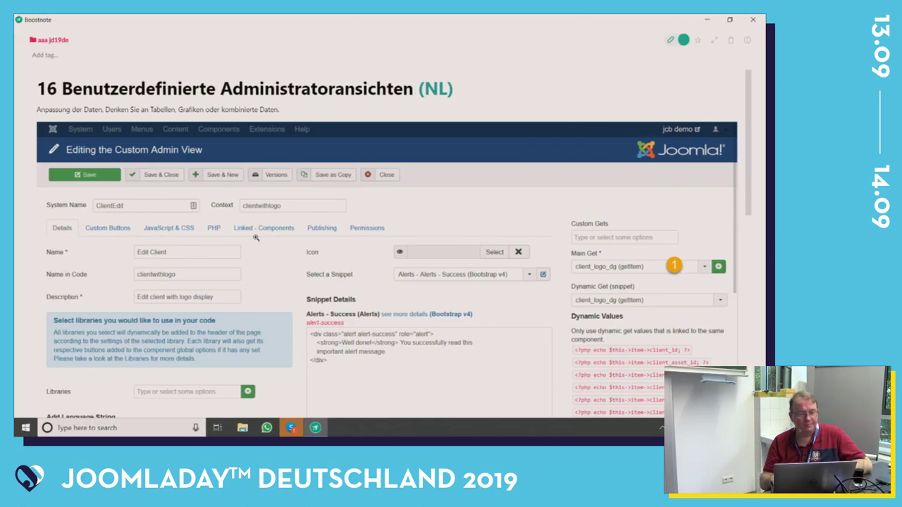
scroll(255, 238, down, 3)
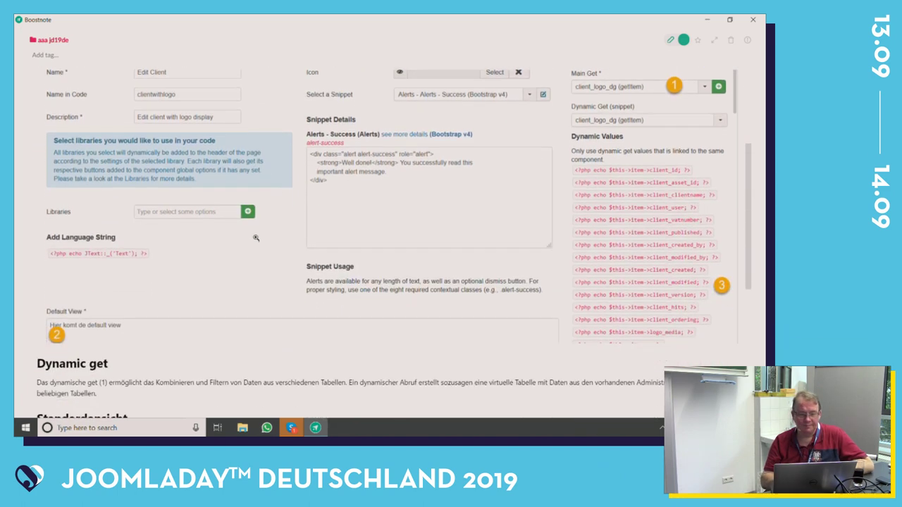
scroll(256, 238, down, 4)
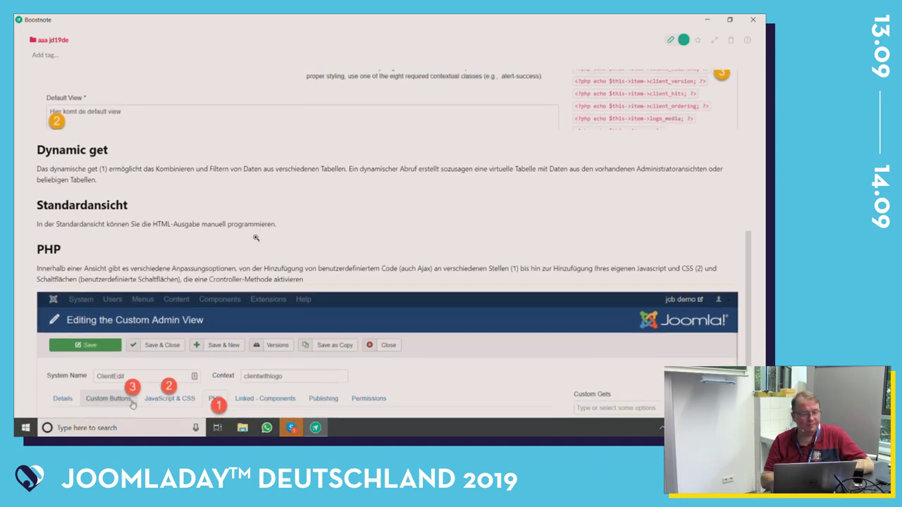
scroll(255, 238, down, 2)
scroll(255, 238, up, 5)
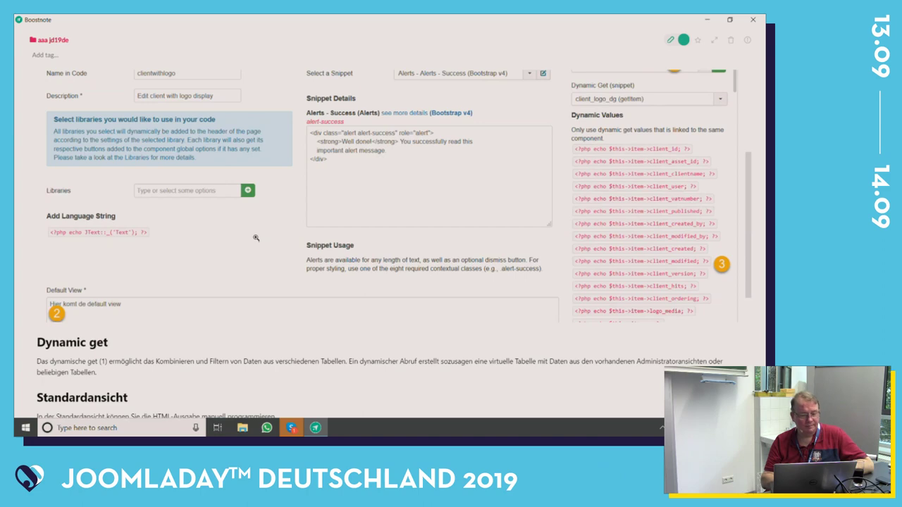
scroll(256, 238, down, 1)
scroll(255, 238, up, 3)
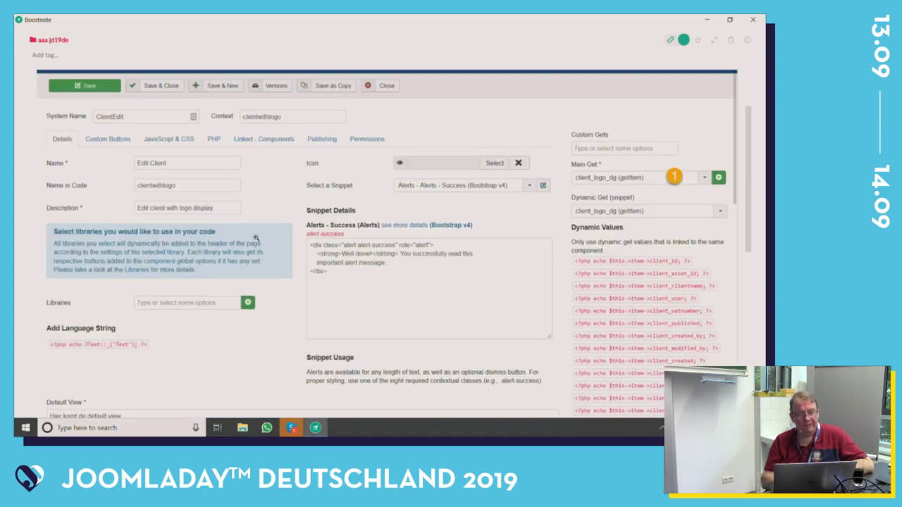
scroll(256, 238, up, 1)
scroll(256, 238, down, 3)
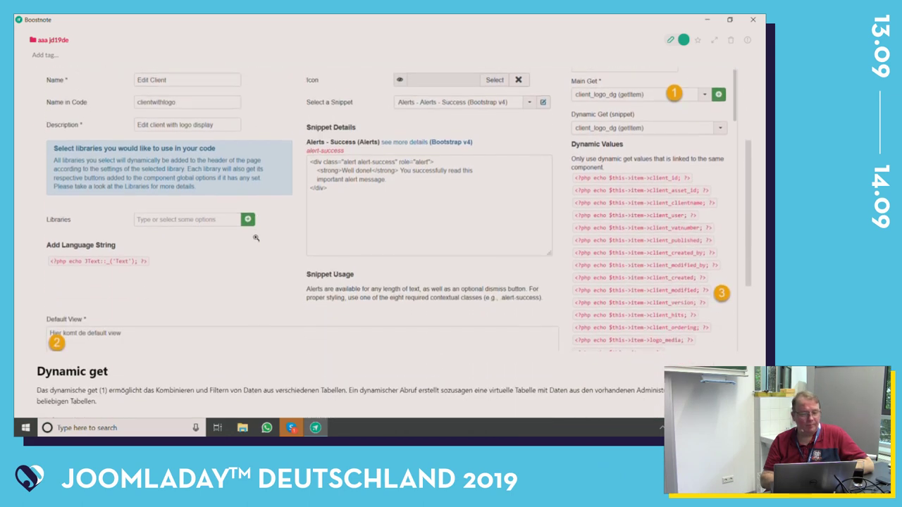
scroll(256, 238, down, 5)
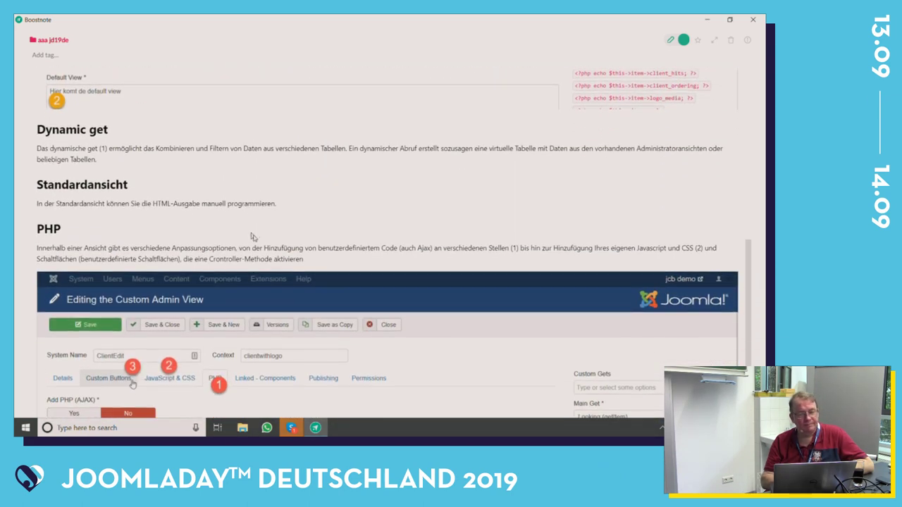
scroll(253, 237, down, 1)
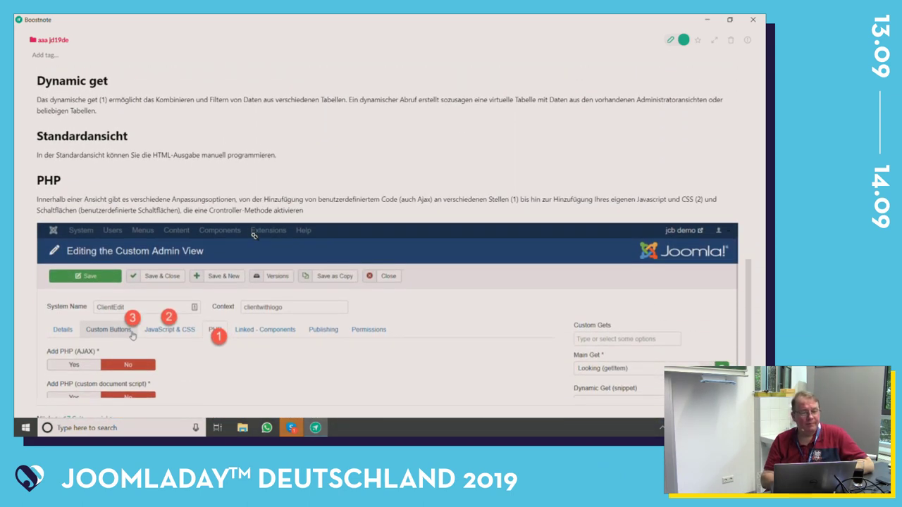
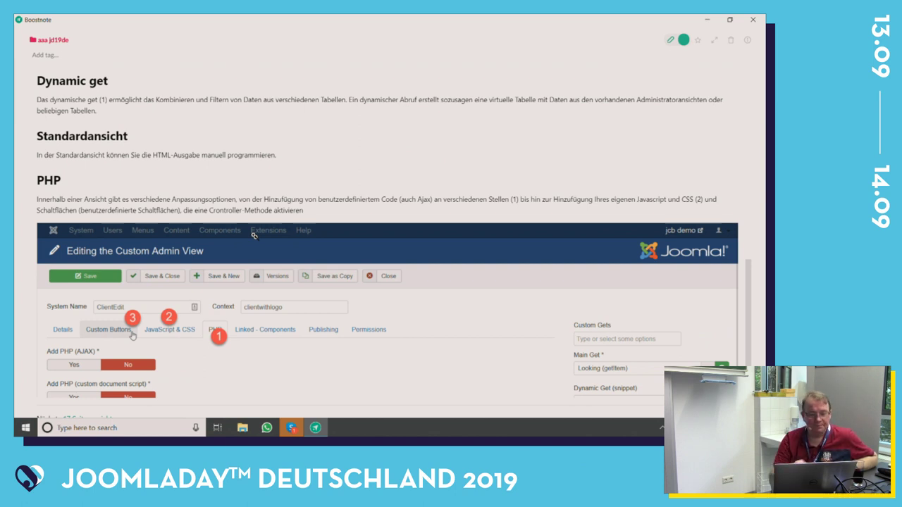
Step: Scroll to the end of the note and follow the link to the 17 Seitenansichten lesson
scroll(253, 235, down, 1)
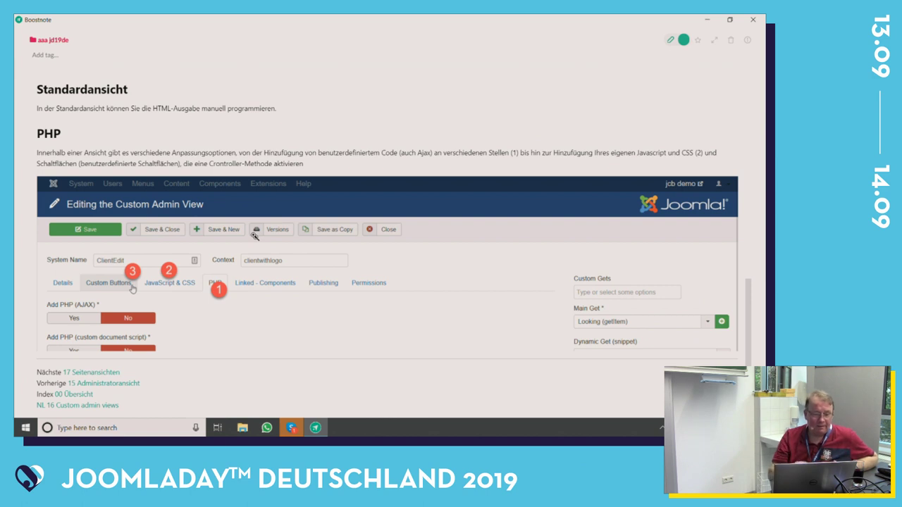
click(96, 374)
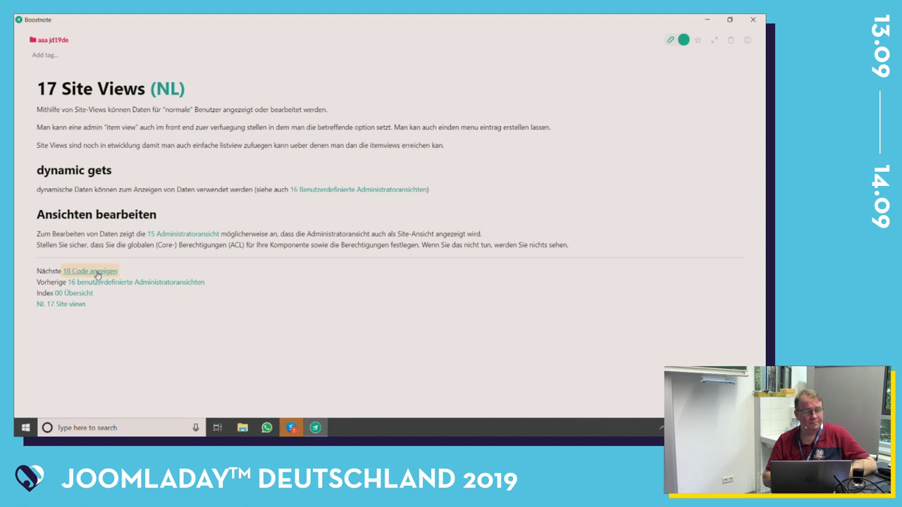
Step: After reading the Site Views note, switch to Firefox showing JCB's Custom Admin Views page
key(alt+Tab)
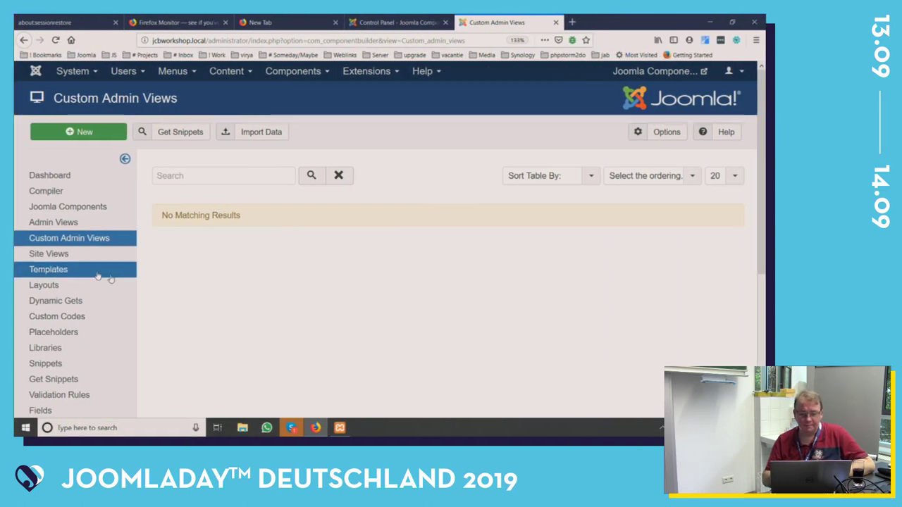
Step: Open the Client admin view from the Admin Views list and look over its details
click(87, 227)
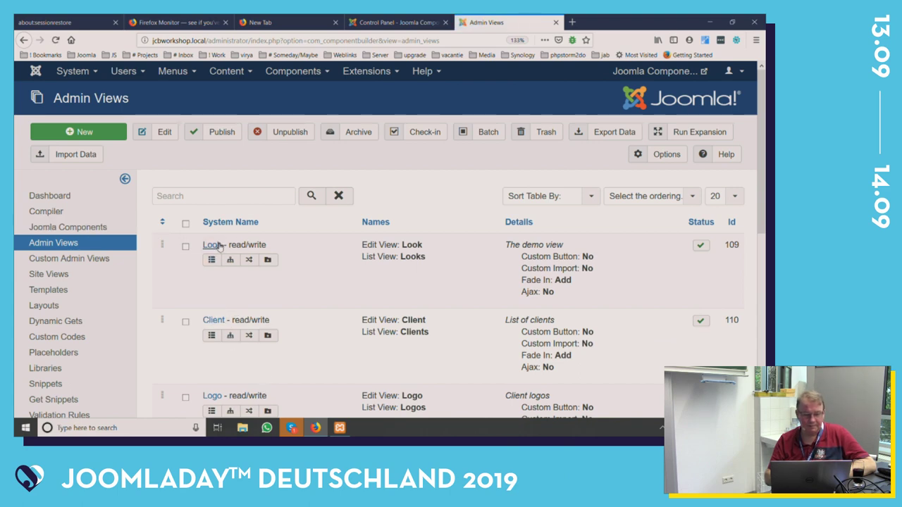
click(215, 320)
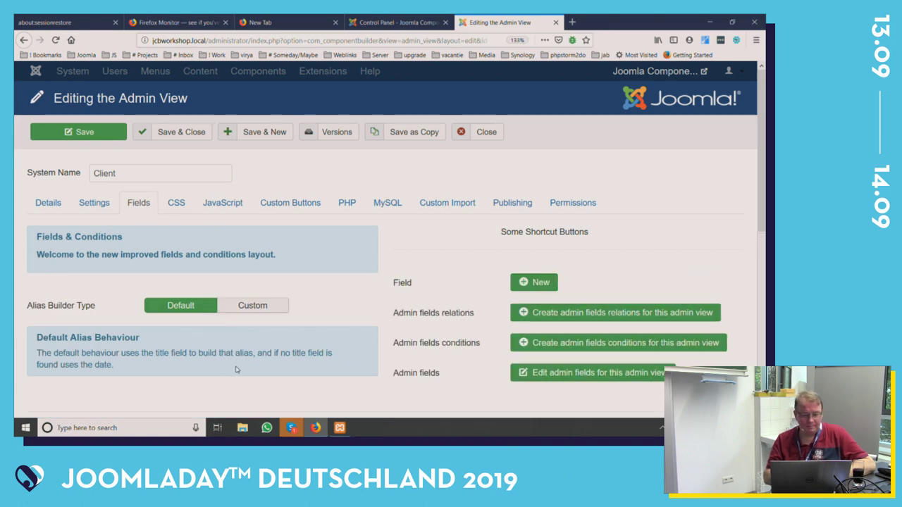
scroll(236, 370, down, 5)
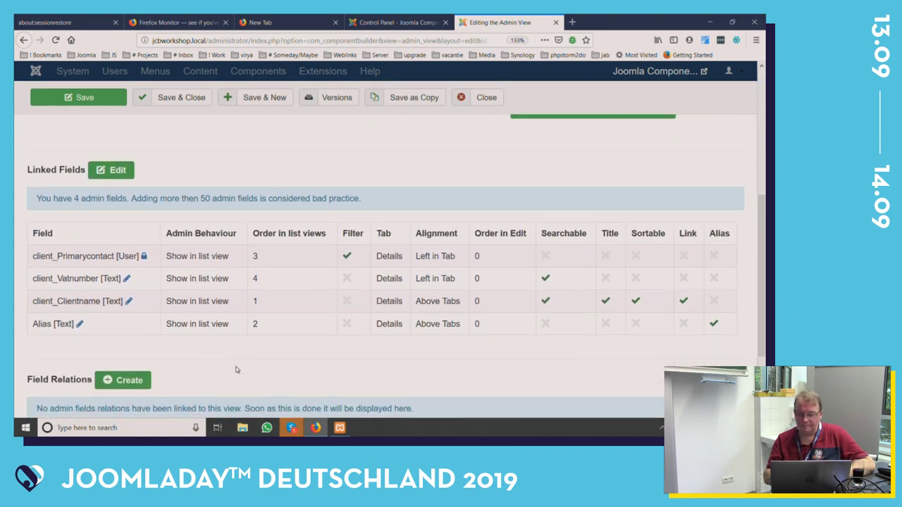
scroll(236, 370, down, 2)
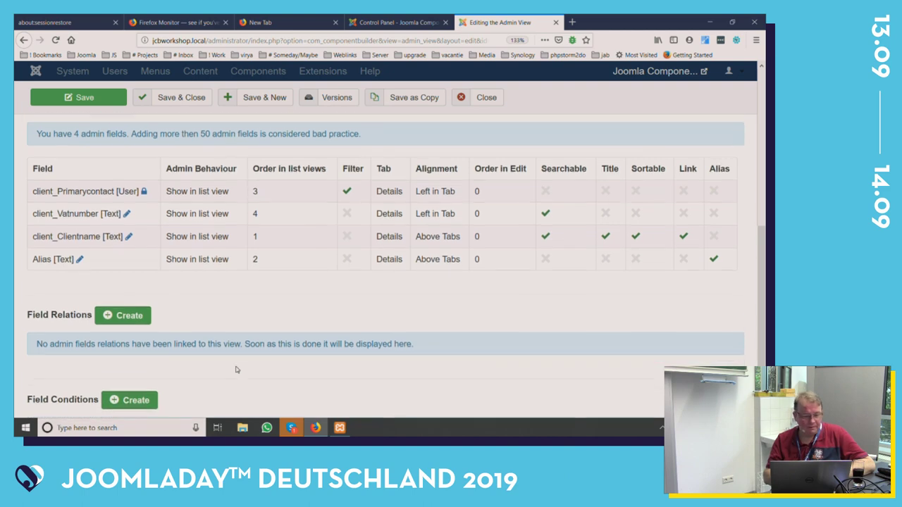
scroll(236, 370, down, 3)
scroll(236, 370, up, 6)
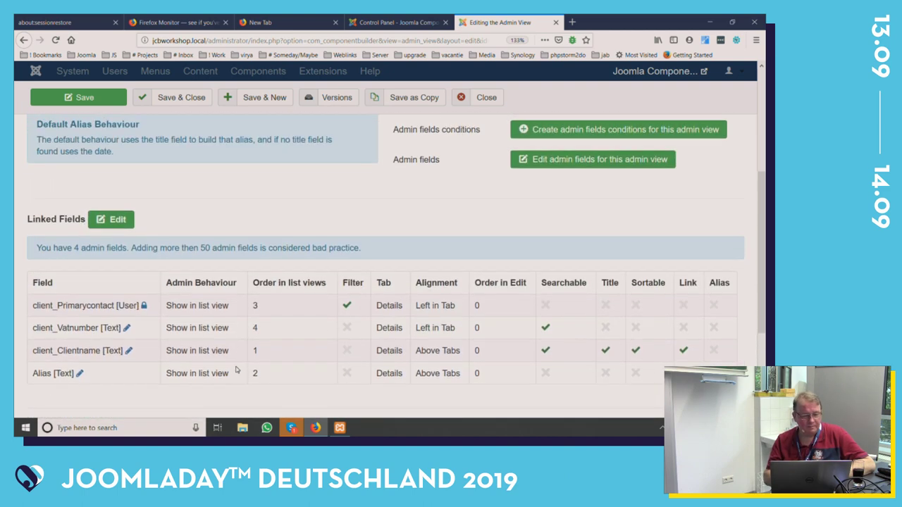
Step: Browse the Client view's linked Fields tab
click(102, 219)
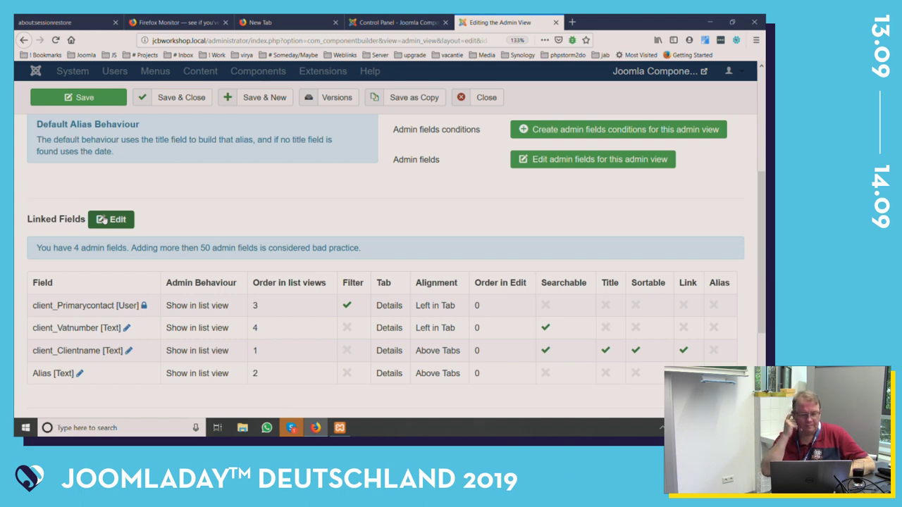
drag(102, 219, 224, 195)
scroll(224, 195, up, 4)
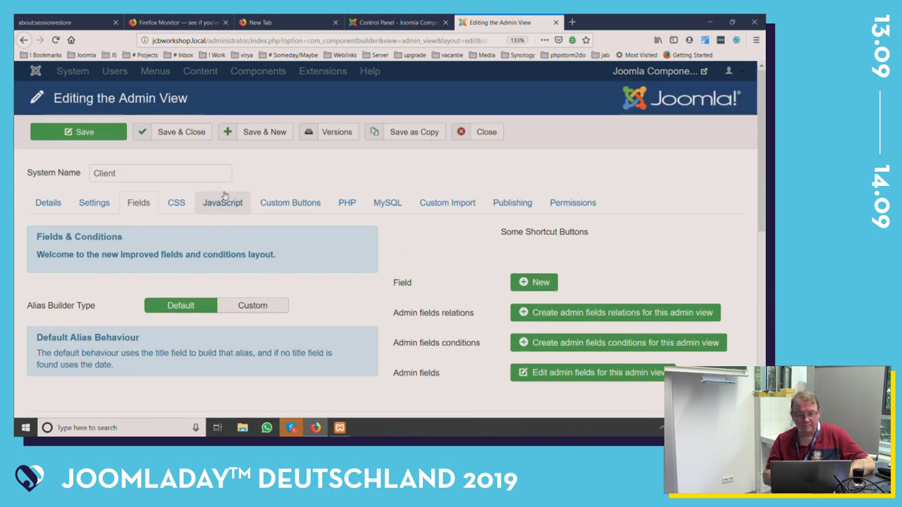
scroll(224, 195, down, 2)
scroll(224, 195, up, 2)
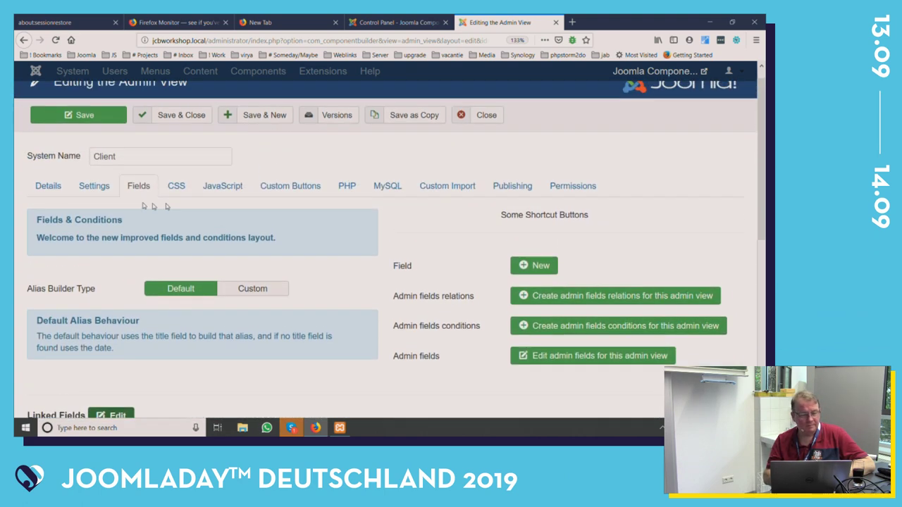
Step: Review the Client view's Settings tab, return to Details, then close the admin view
click(110, 187)
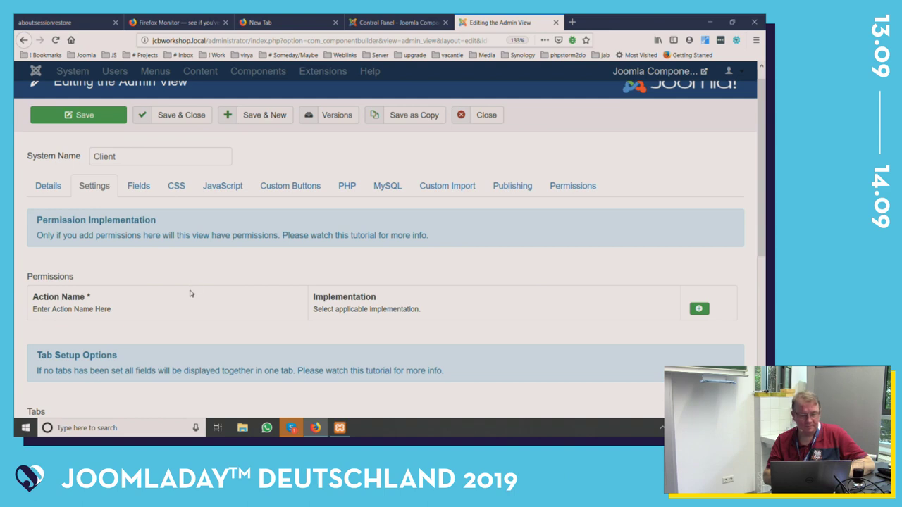
scroll(190, 294, down, 4)
scroll(189, 294, down, 2)
scroll(190, 294, up, 1)
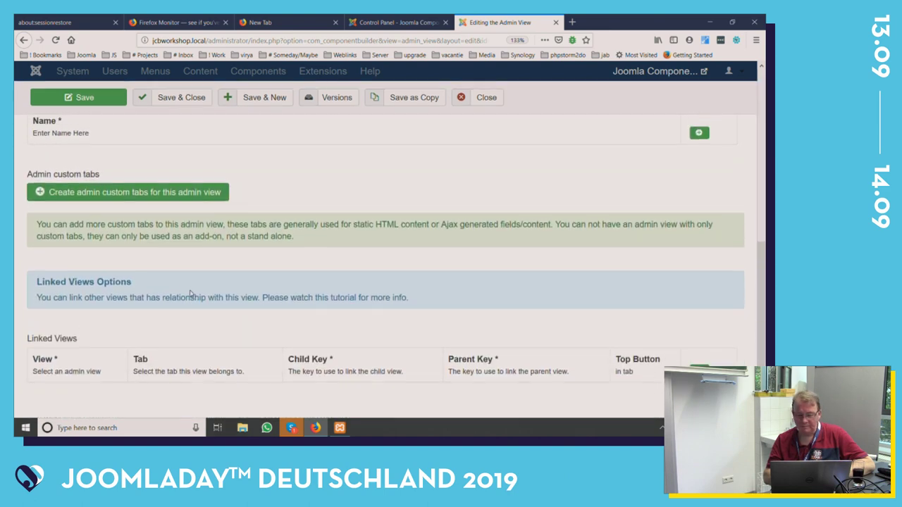
scroll(189, 294, up, 3)
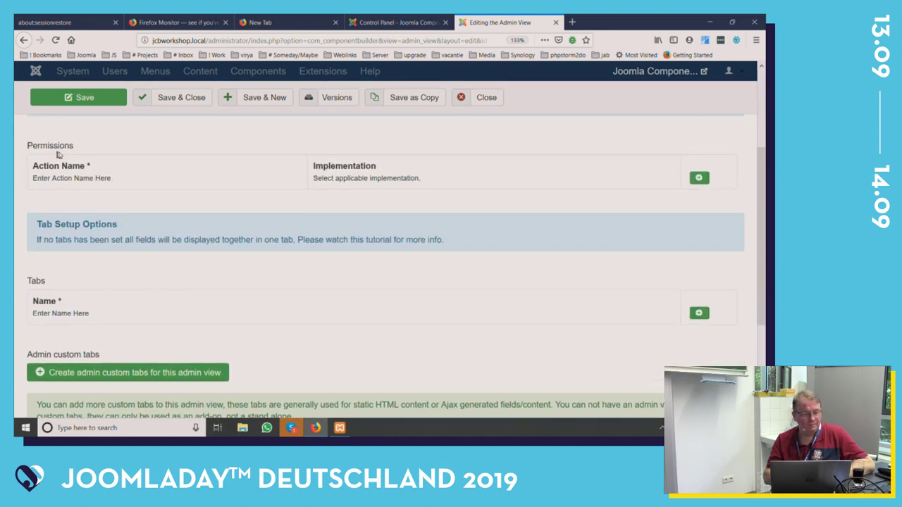
scroll(60, 155, up, 2)
scroll(60, 155, up, 1)
click(60, 209)
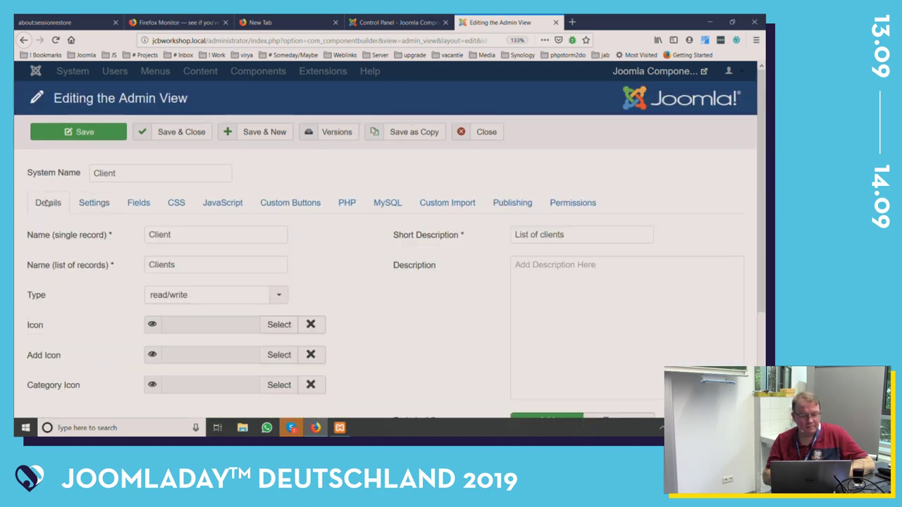
scroll(389, 294, down, 4)
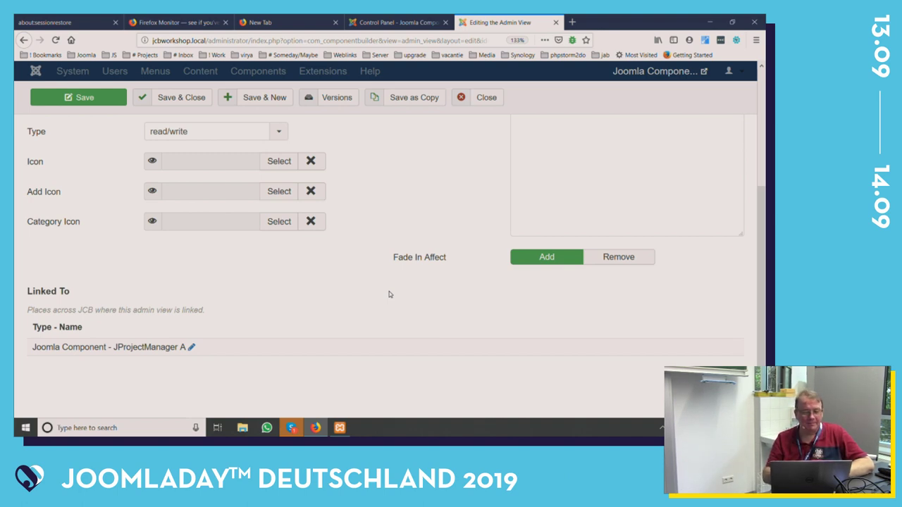
click(493, 98)
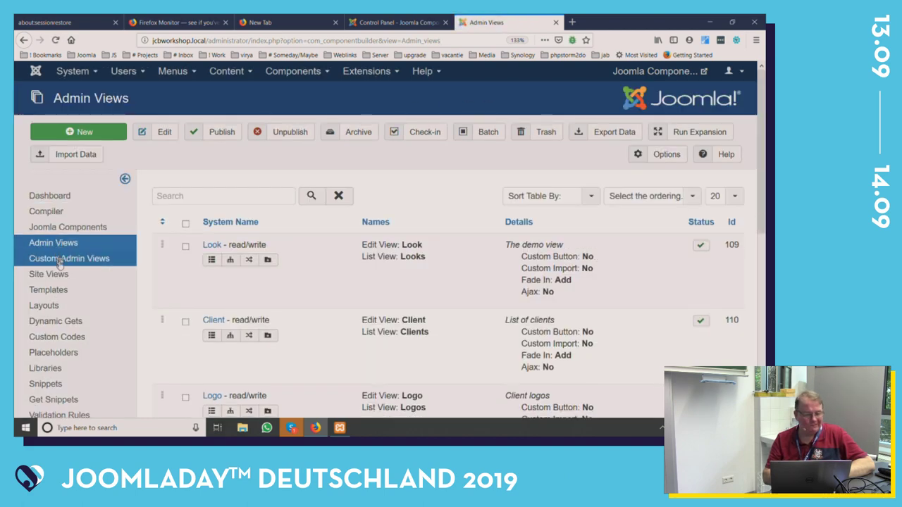
Step: Open JProjectManager A from Joomla Components and edit its linked admin views
click(62, 232)
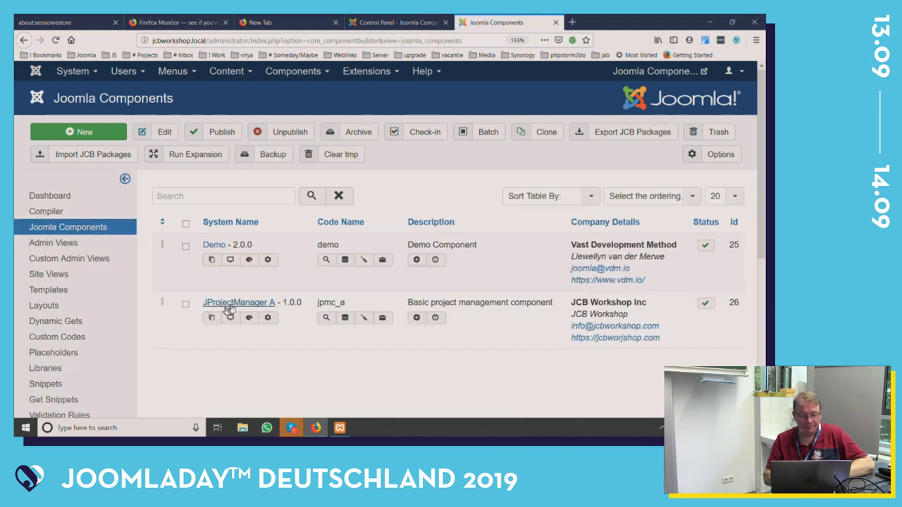
click(232, 307)
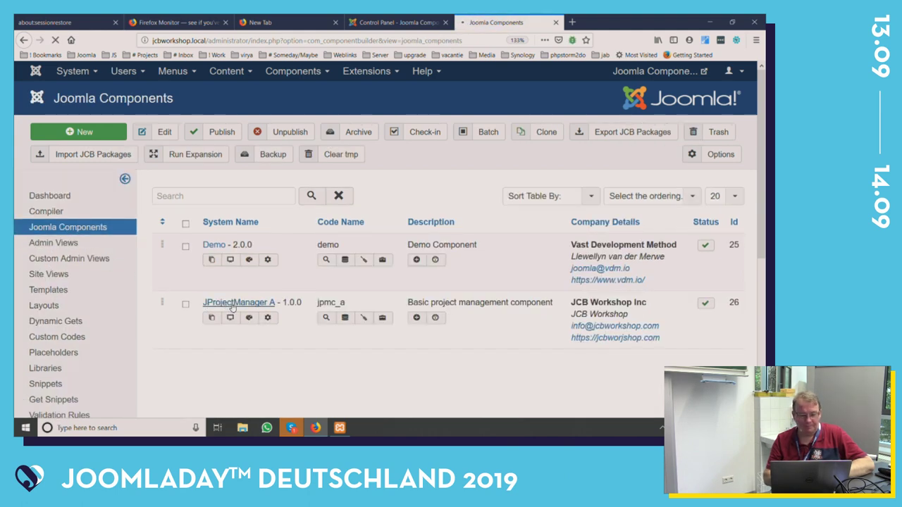
scroll(233, 307, down, 3)
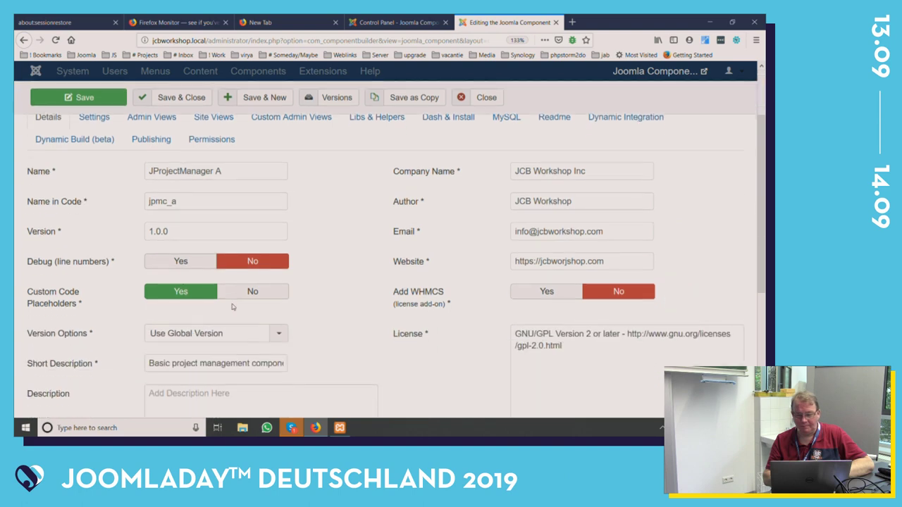
scroll(184, 268, up, 3)
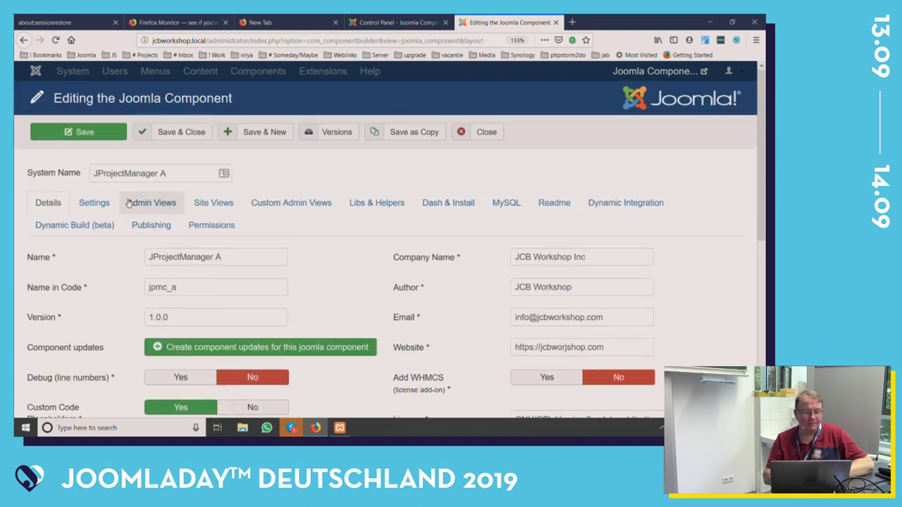
click(151, 203)
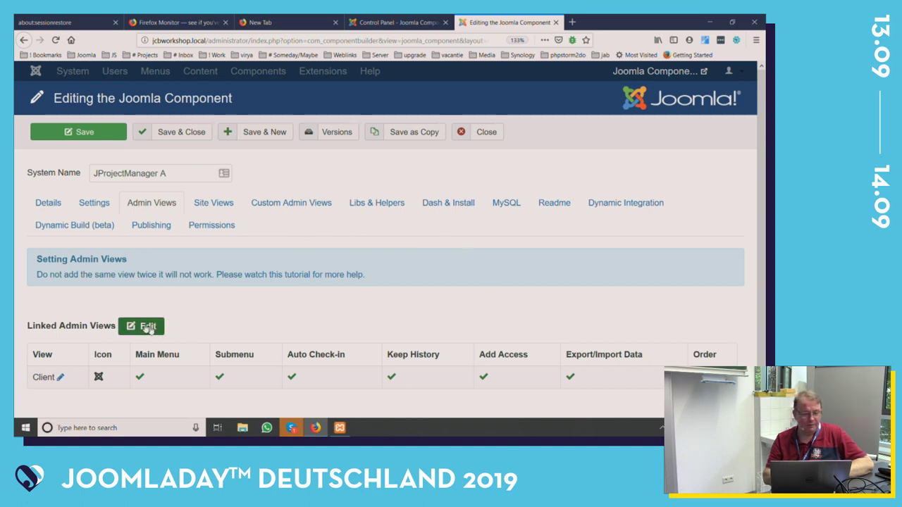
click(148, 326)
Step: Leave Client's Edit/Create Site View at None, then switch to the Boostnote desktop
click(553, 153)
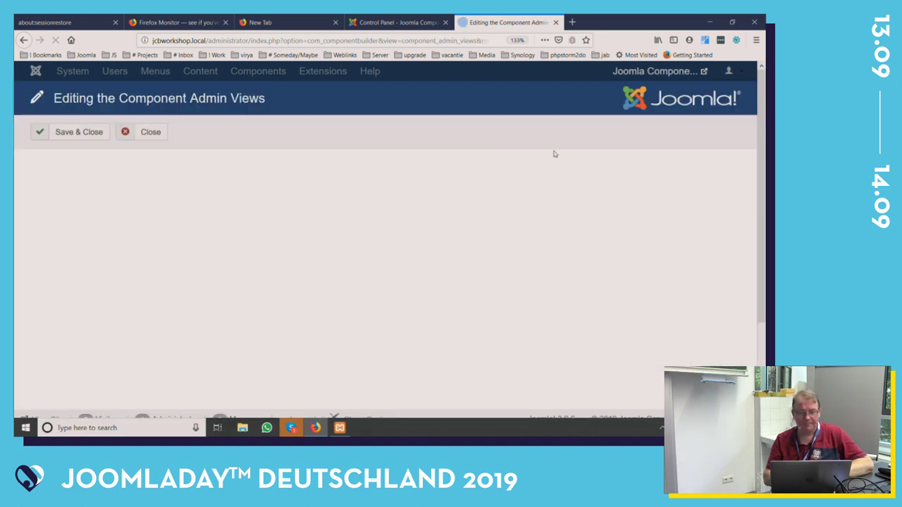
scroll(463, 277, down, 3)
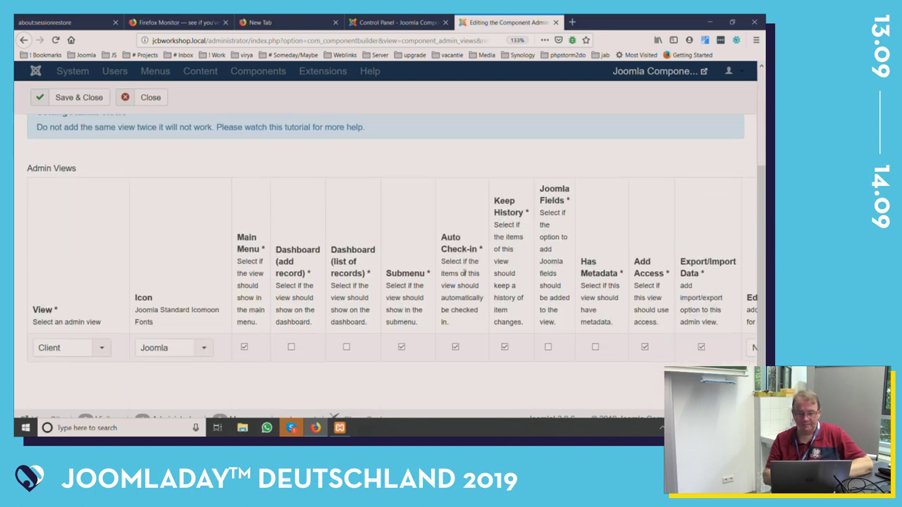
scroll(464, 276, right, 3)
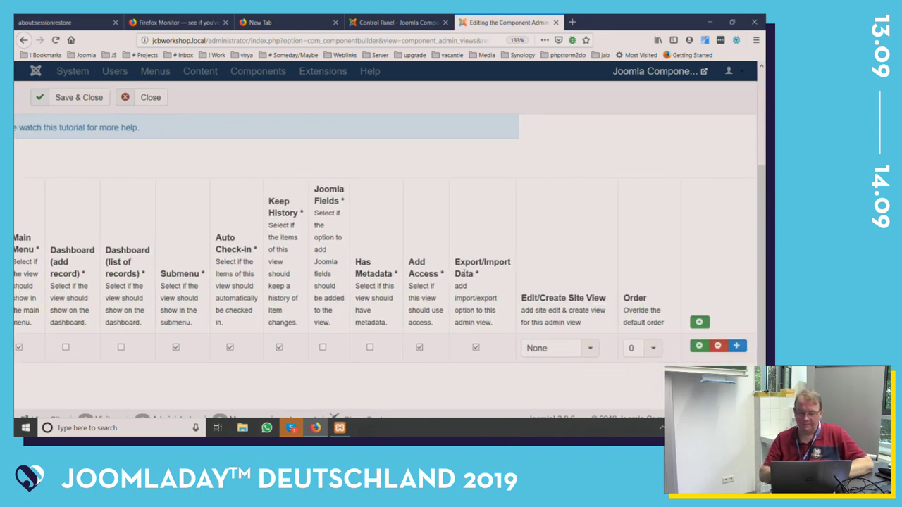
scroll(591, 355, left, 3)
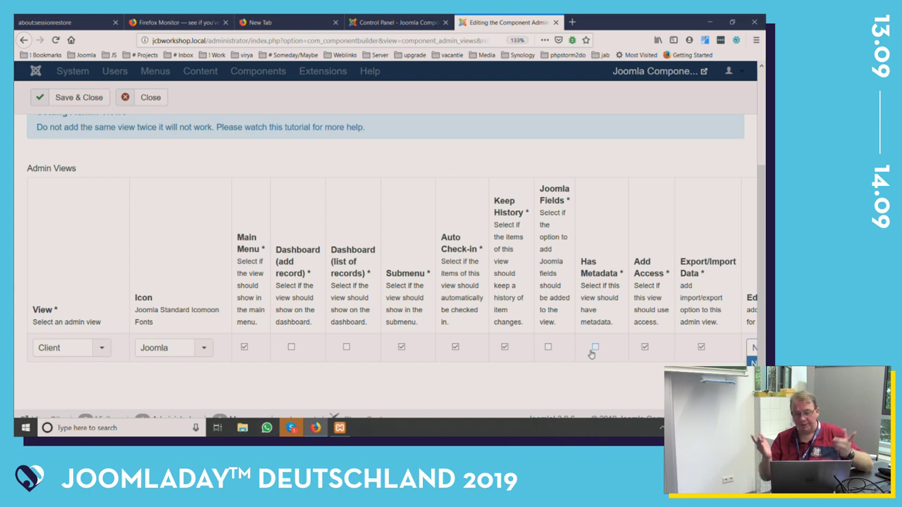
scroll(591, 354, right, 3)
click(590, 349)
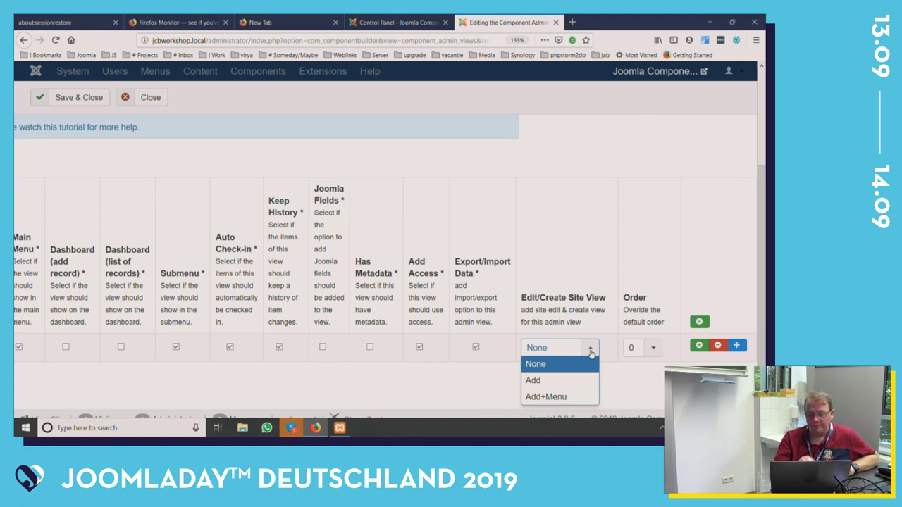
click(592, 406)
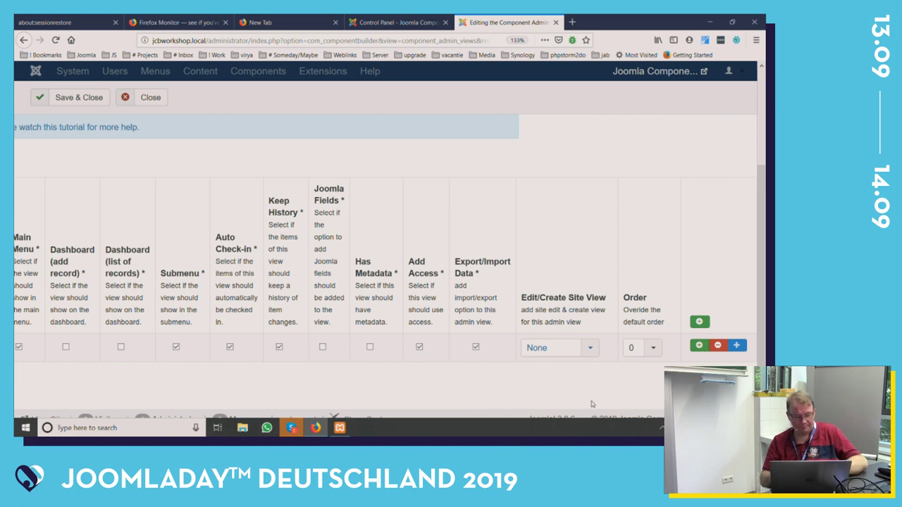
key(ctrl+super+Left)
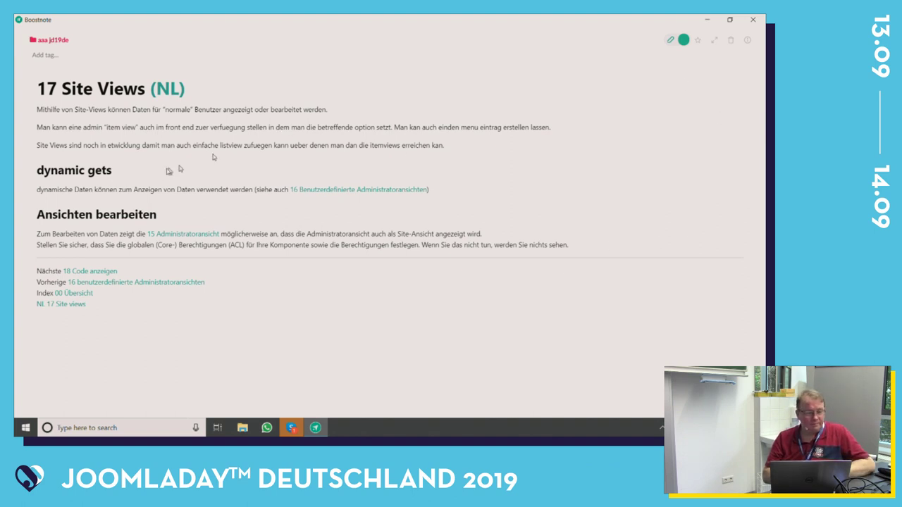
Step: Read the 18 Code anzeigen note through and follow its link to the Layouts und Vorlagen note
click(104, 272)
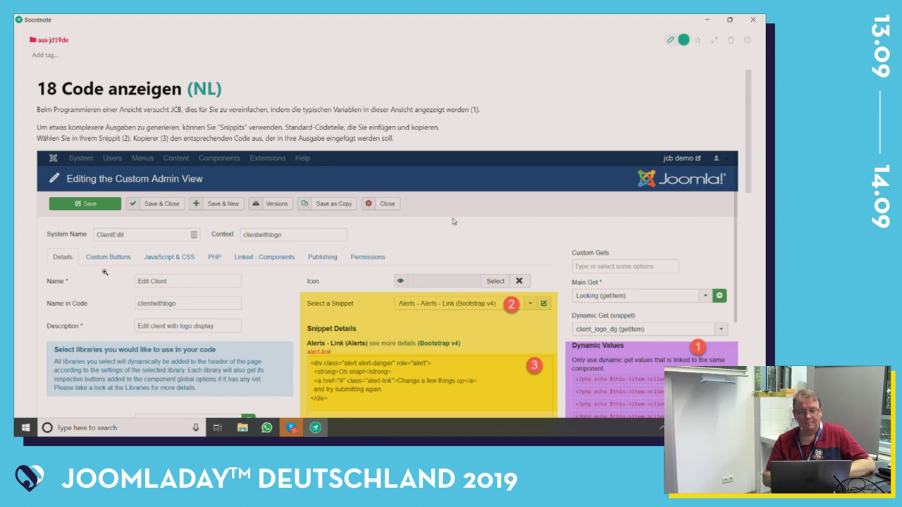
scroll(105, 272, down, 3)
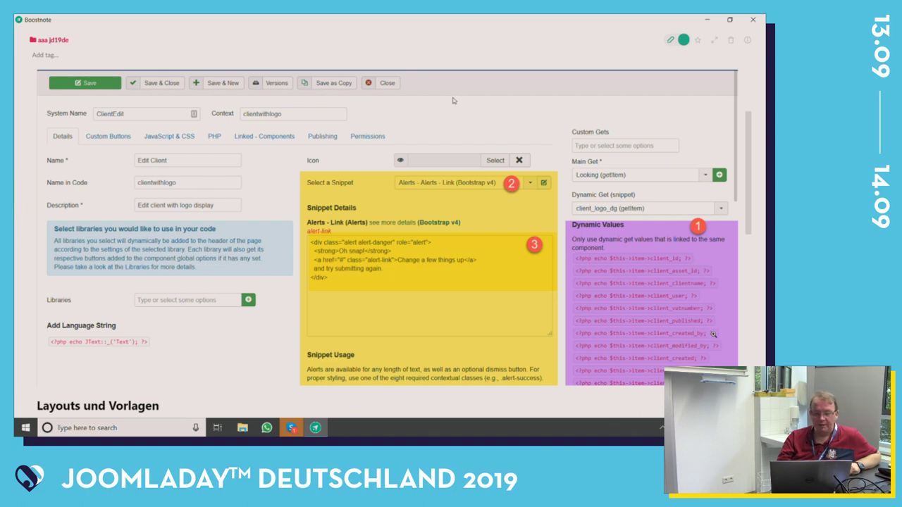
scroll(360, 352, down, 2)
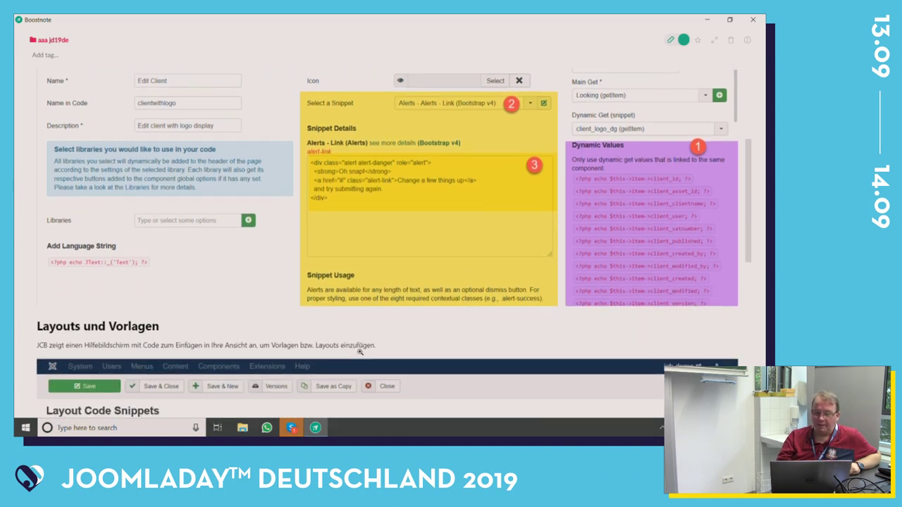
scroll(360, 352, down, 5)
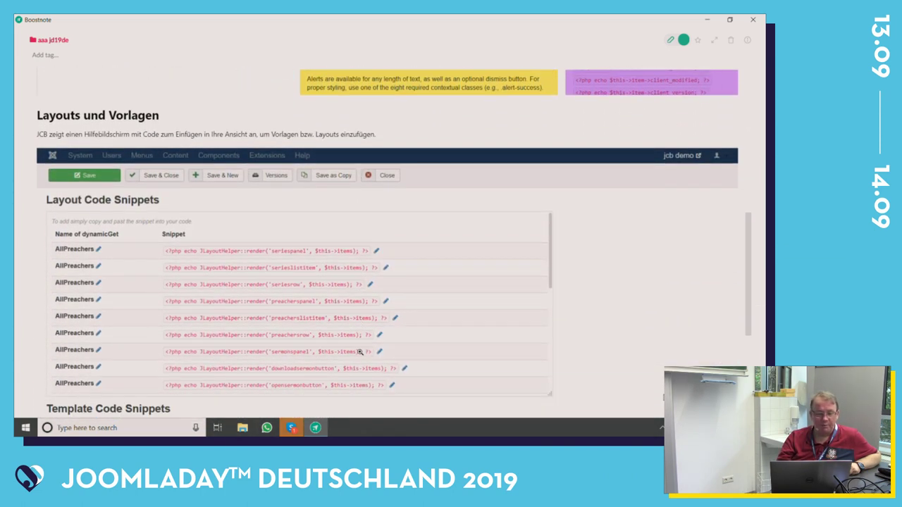
scroll(360, 352, up, 6)
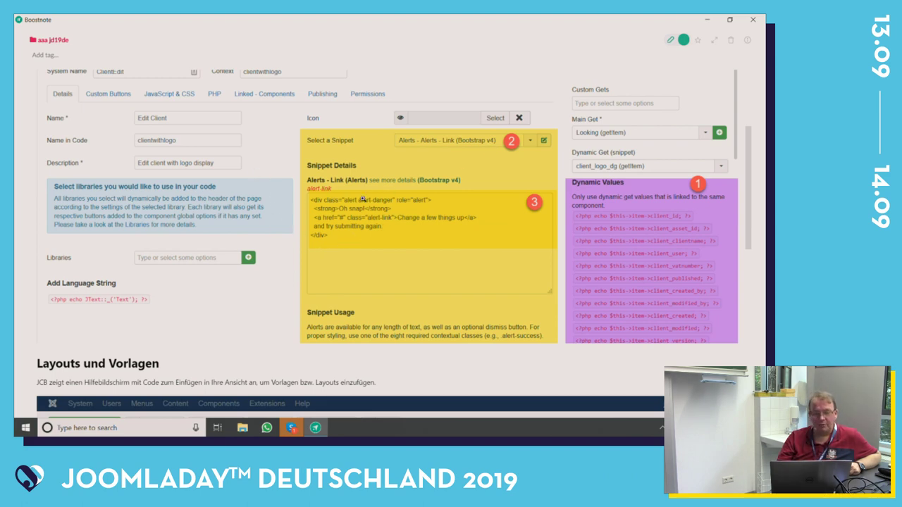
scroll(362, 200, down, 1)
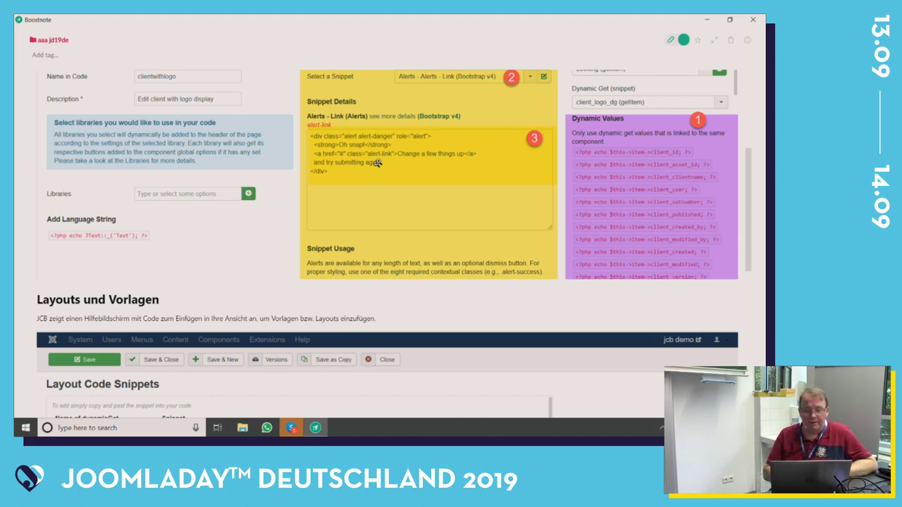
scroll(346, 260, down, 3)
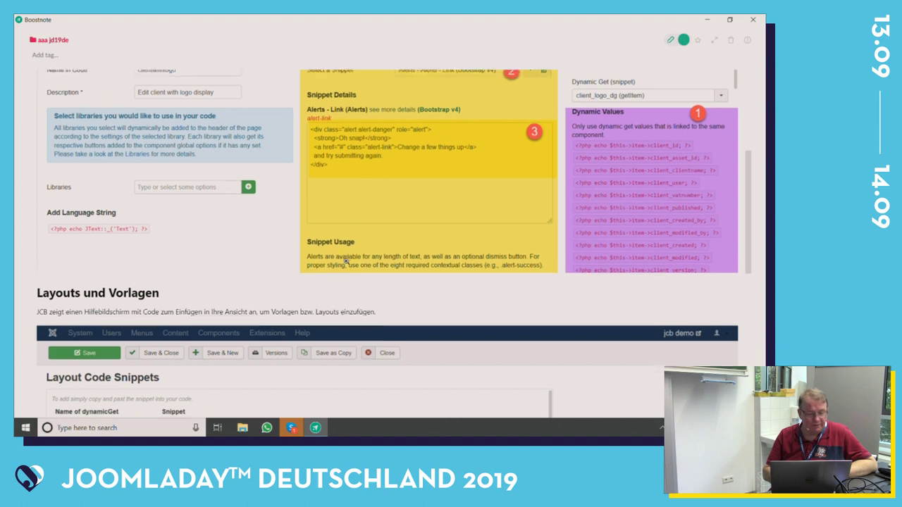
scroll(346, 261, down, 2)
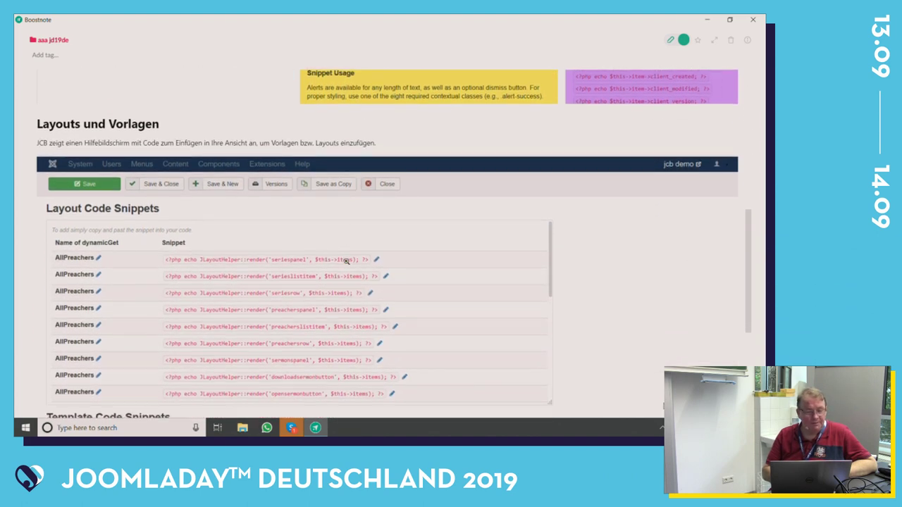
scroll(345, 260, up, 1)
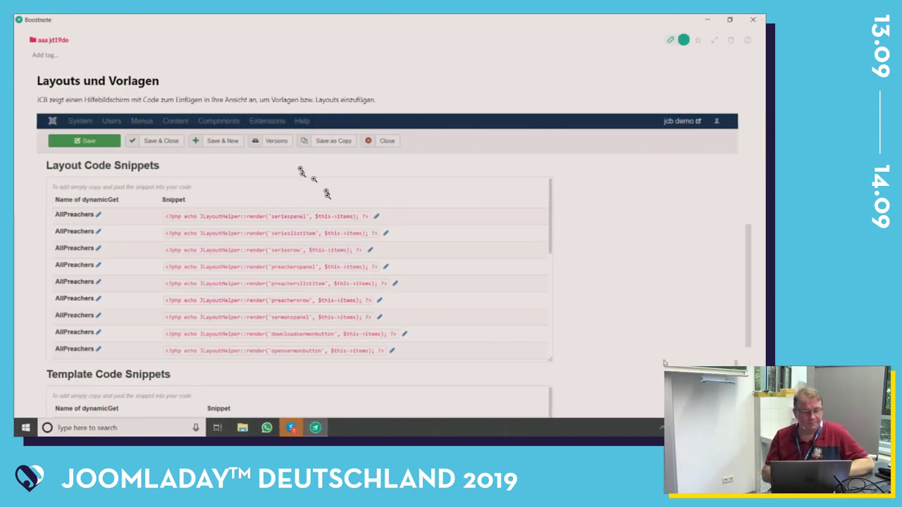
scroll(317, 176, down, 5)
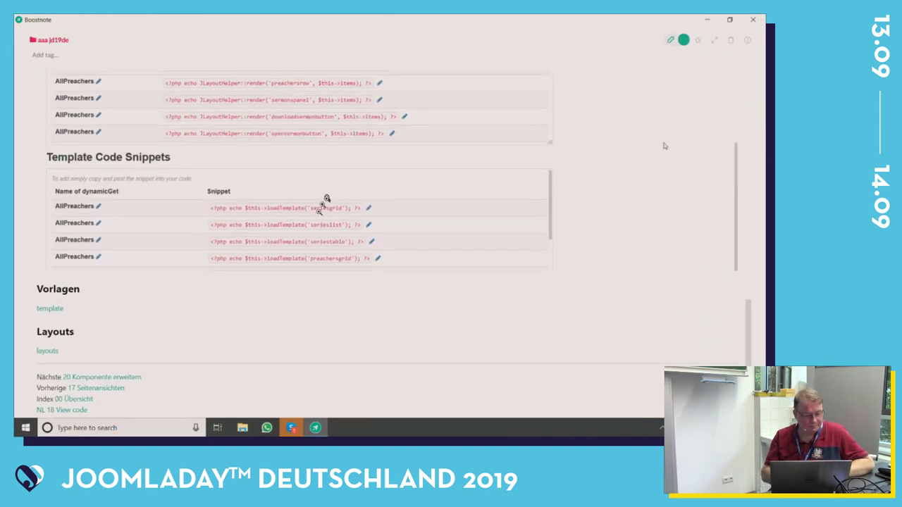
click(125, 378)
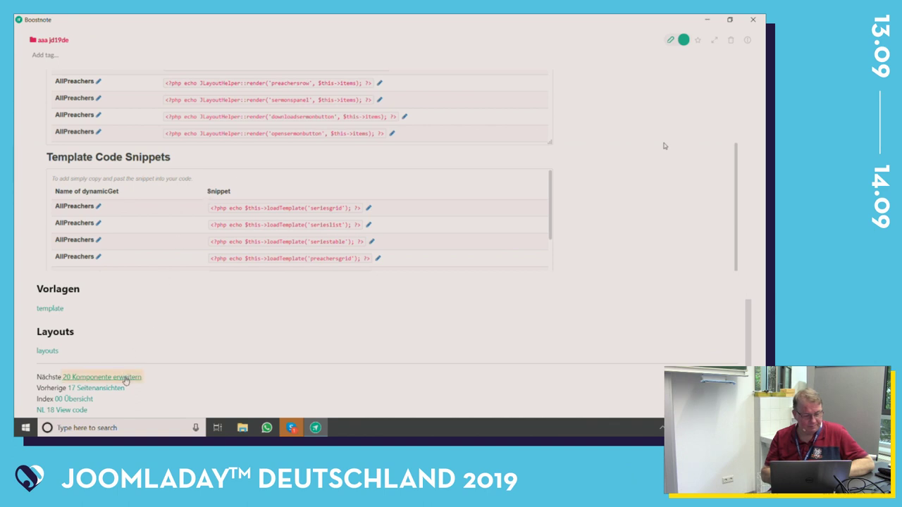
drag(125, 380, 125, 379)
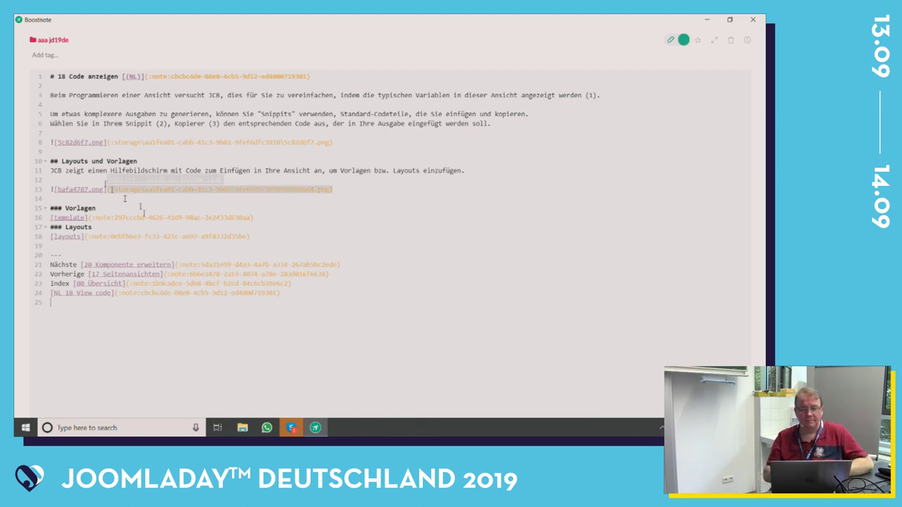
key(ctrl+e)
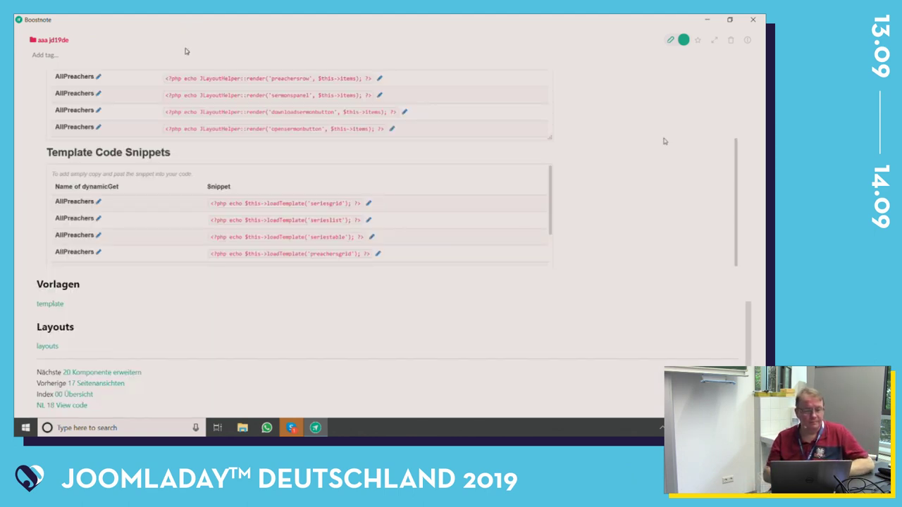
Step: Open the 20 Komponente erweitern note and read its JCB export/import section
click(121, 372)
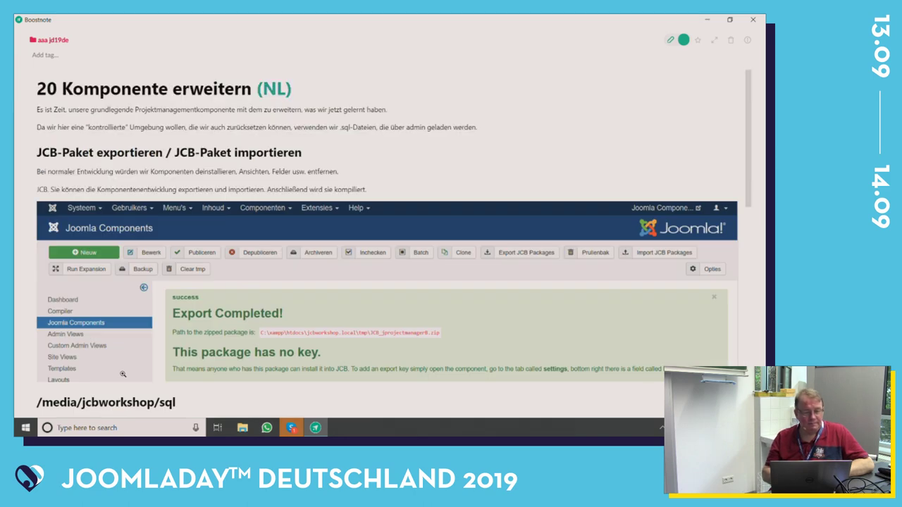
scroll(123, 375, down, 3)
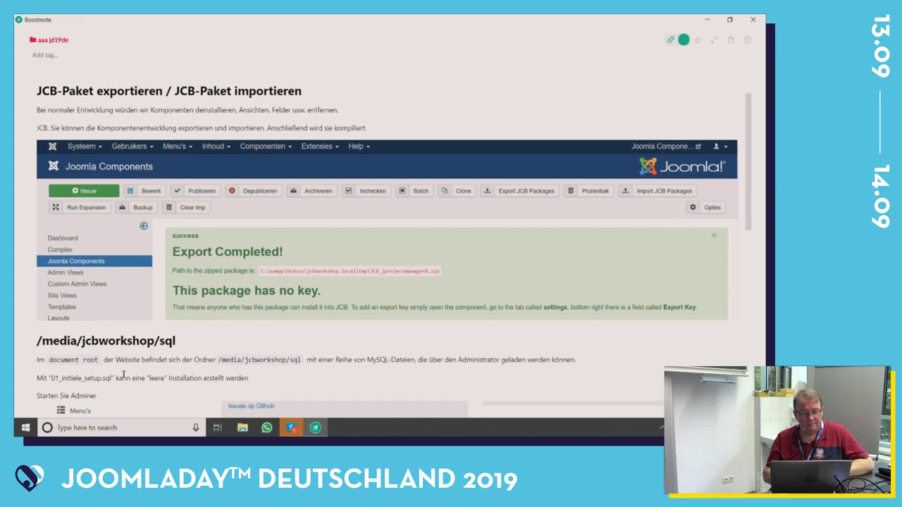
scroll(123, 375, up, 3)
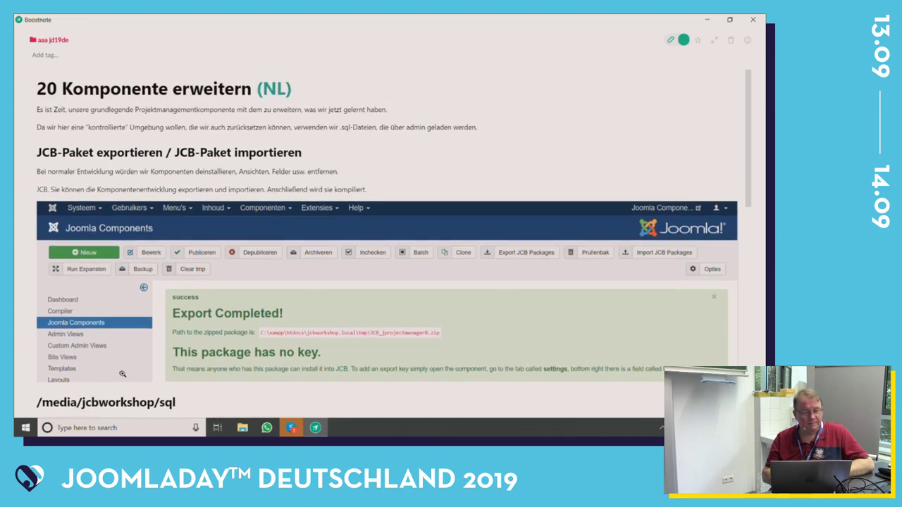
scroll(122, 374, down, 2)
scroll(123, 374, up, 1)
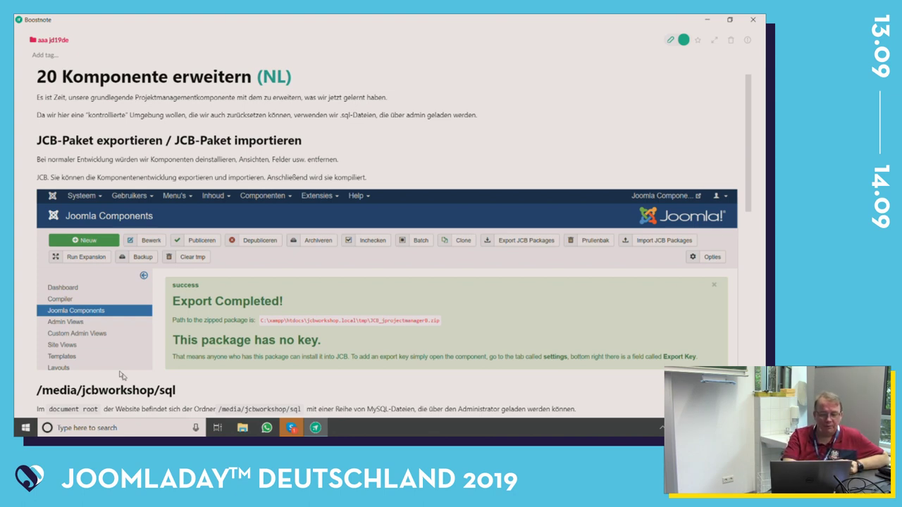
scroll(120, 375, down, 3)
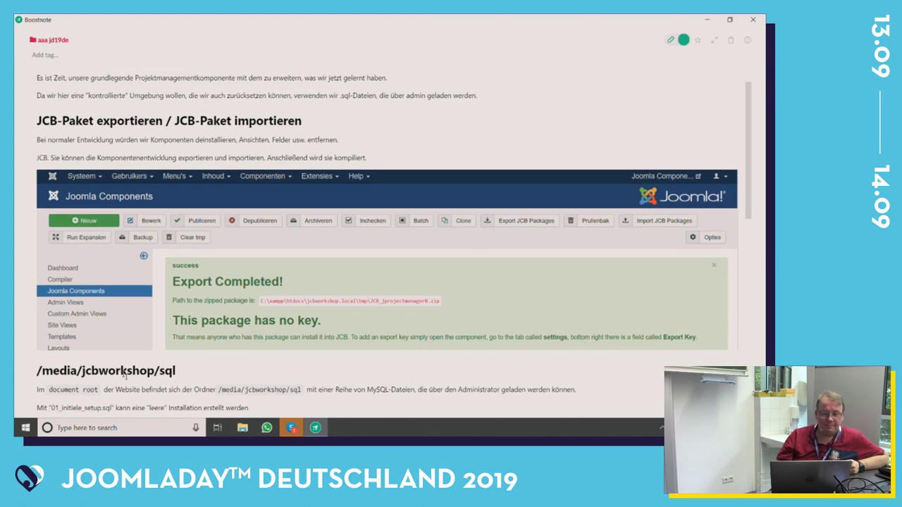
scroll(122, 374, up, 1)
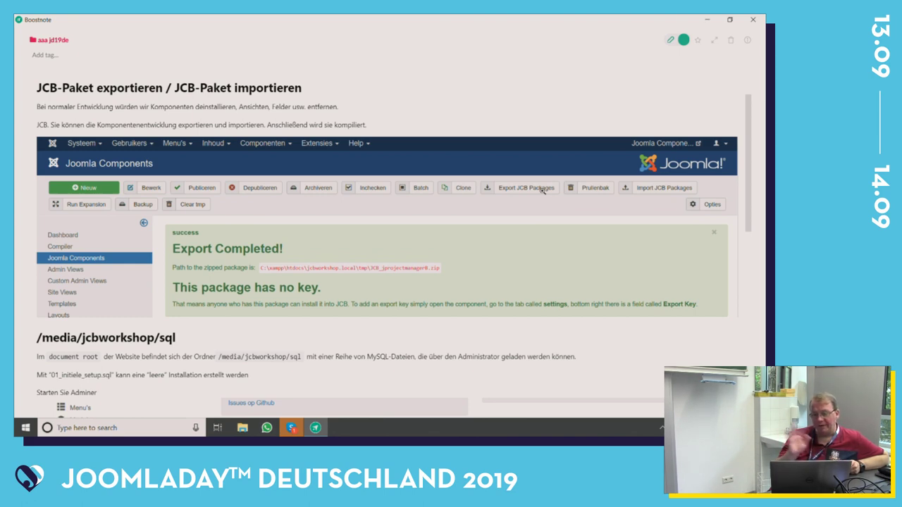
Step: Scroll to the Adminer import section and select the file name 01_initiele_setup.sql
scroll(542, 189, down, 3)
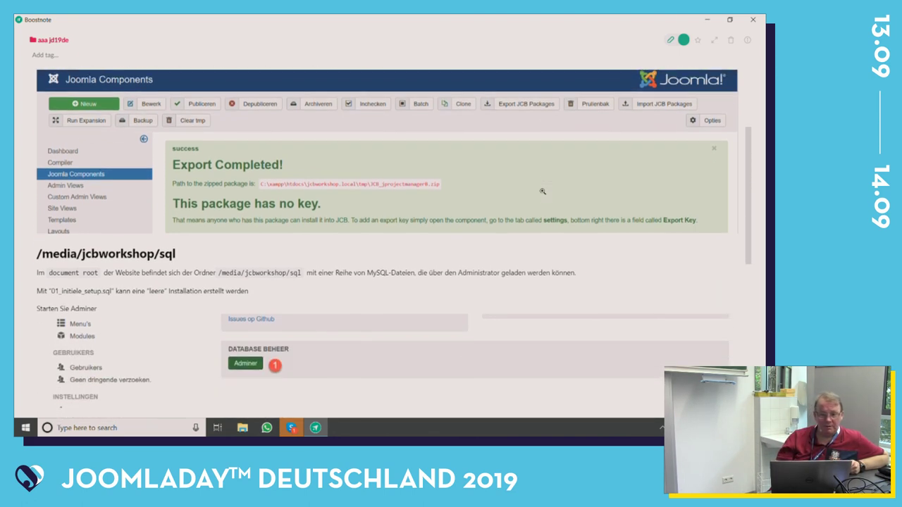
scroll(542, 194, down, 1)
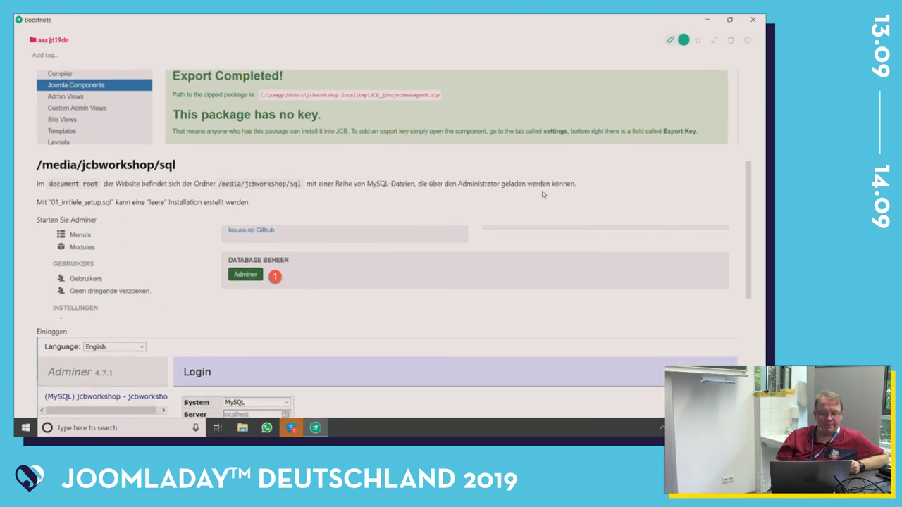
scroll(542, 193, down, 2)
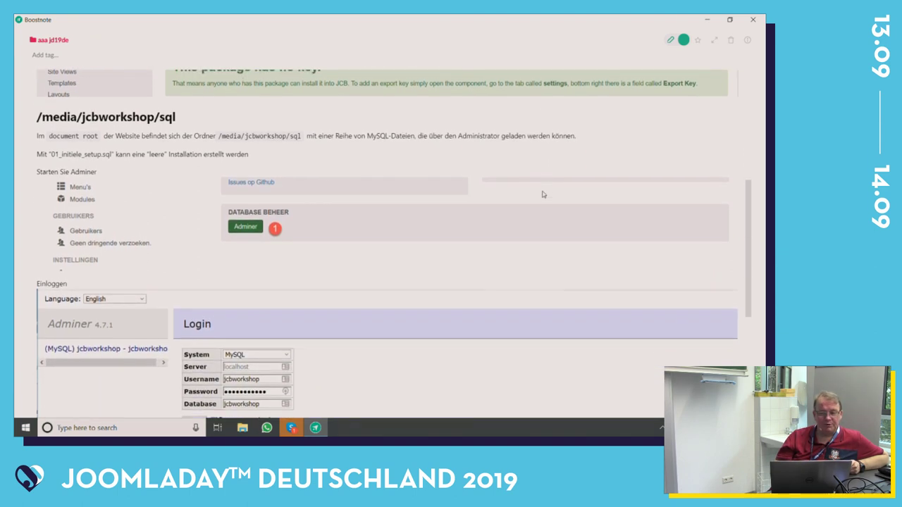
scroll(543, 192, up, 1)
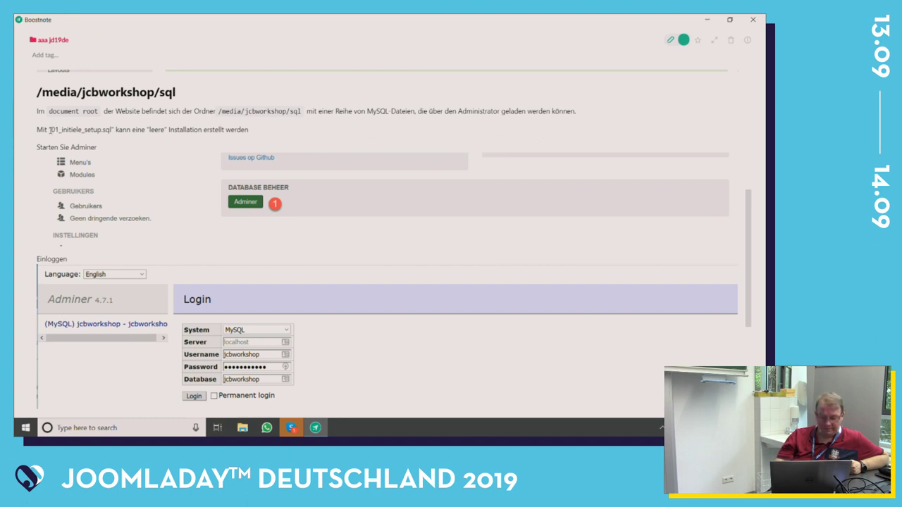
drag(50, 130, 112, 132)
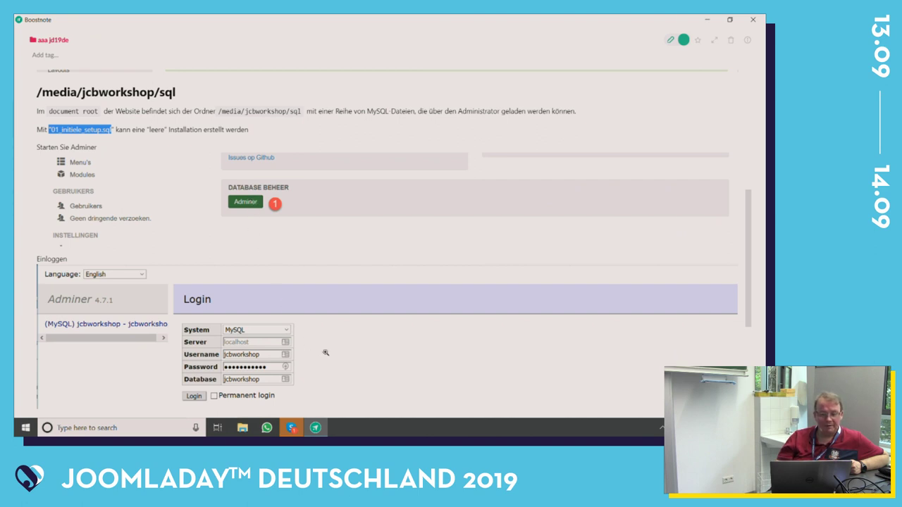
scroll(324, 352, down, 3)
scroll(326, 352, down, 2)
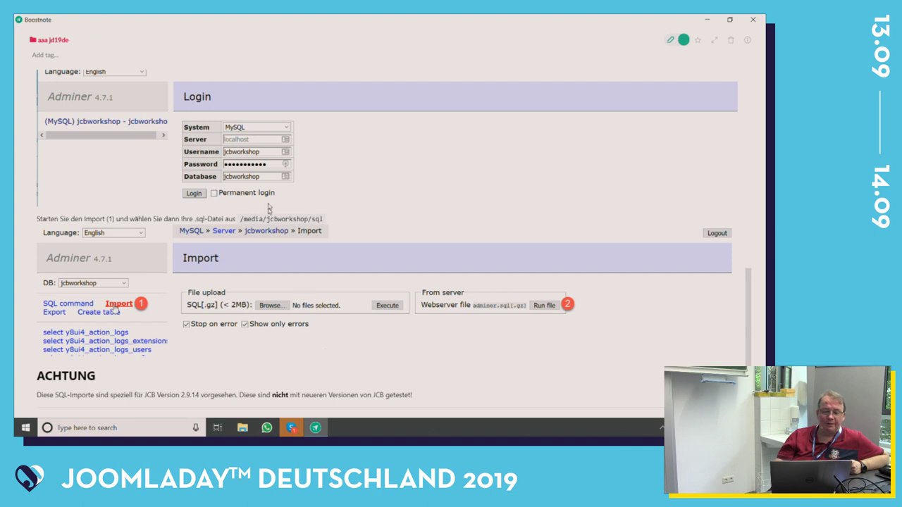
click(123, 123)
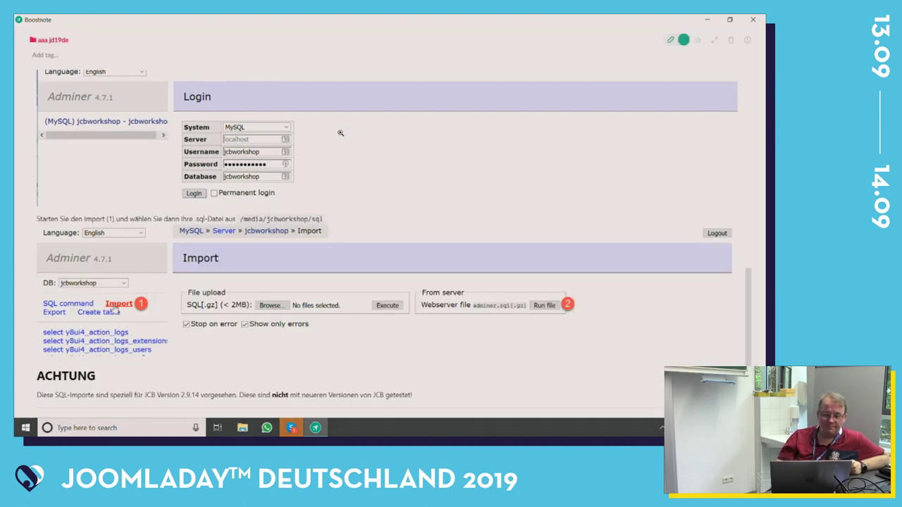
scroll(304, 355, down, 1)
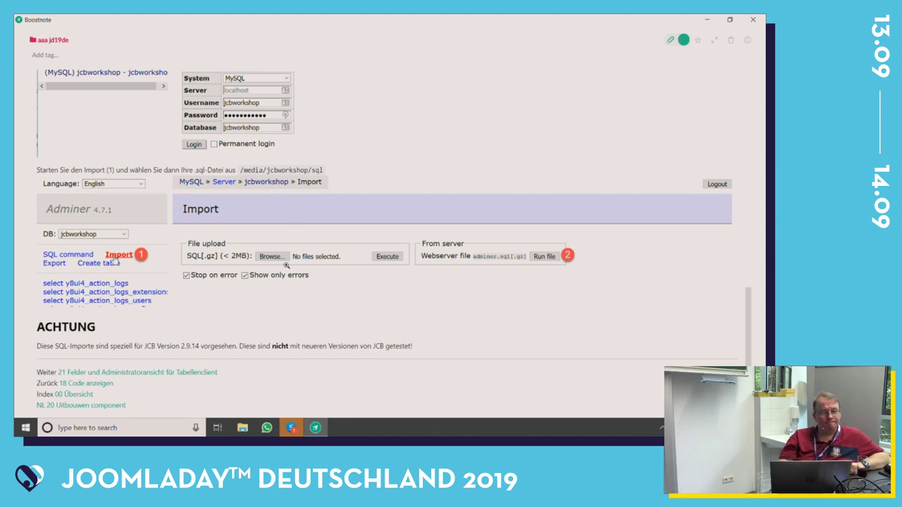
scroll(286, 265, up, 10)
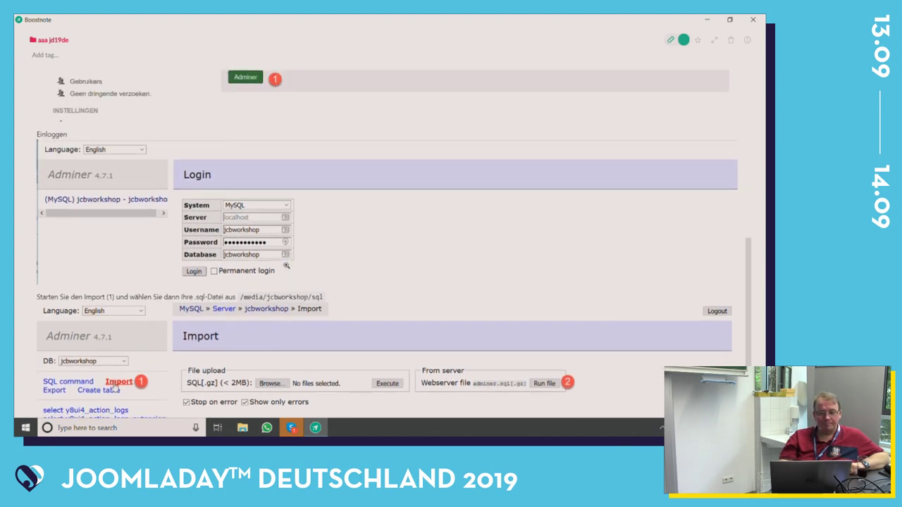
scroll(286, 266, up, 5)
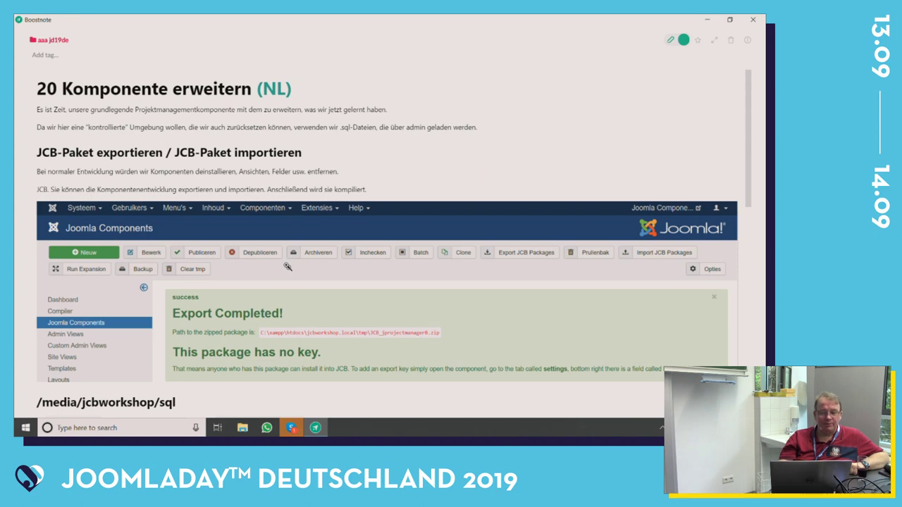
scroll(287, 267, down, 1)
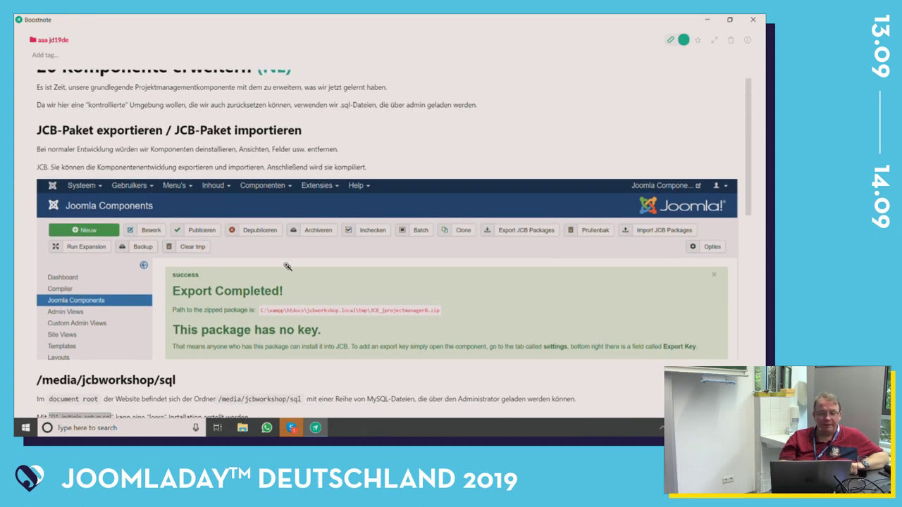
scroll(287, 266, down, 5)
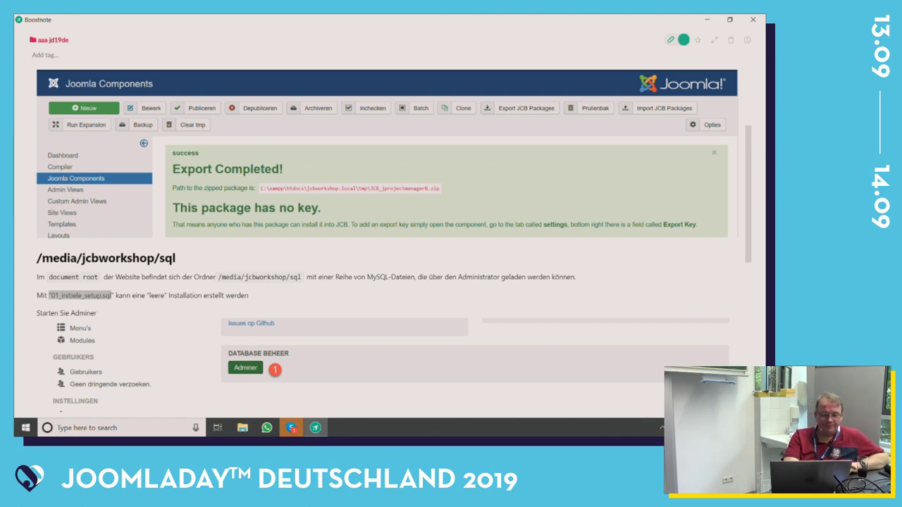
scroll(119, 295, down, 10)
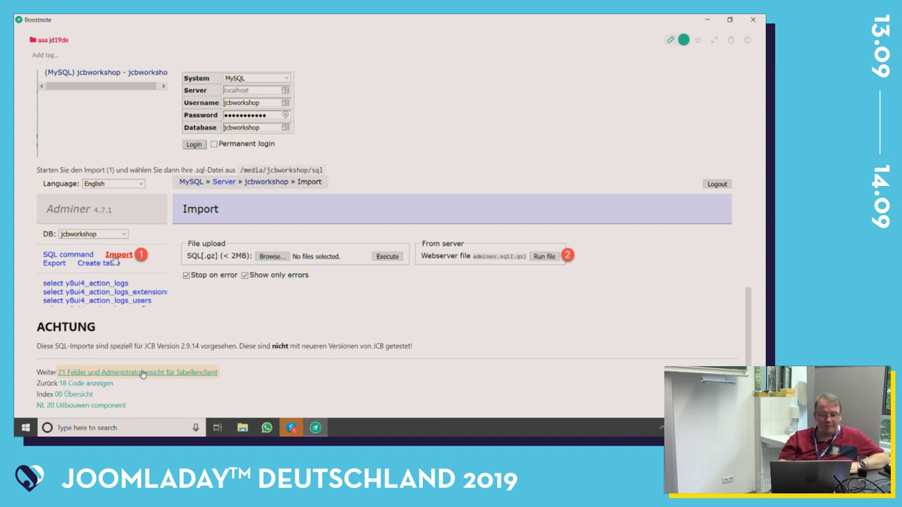
scroll(142, 374, up, 20)
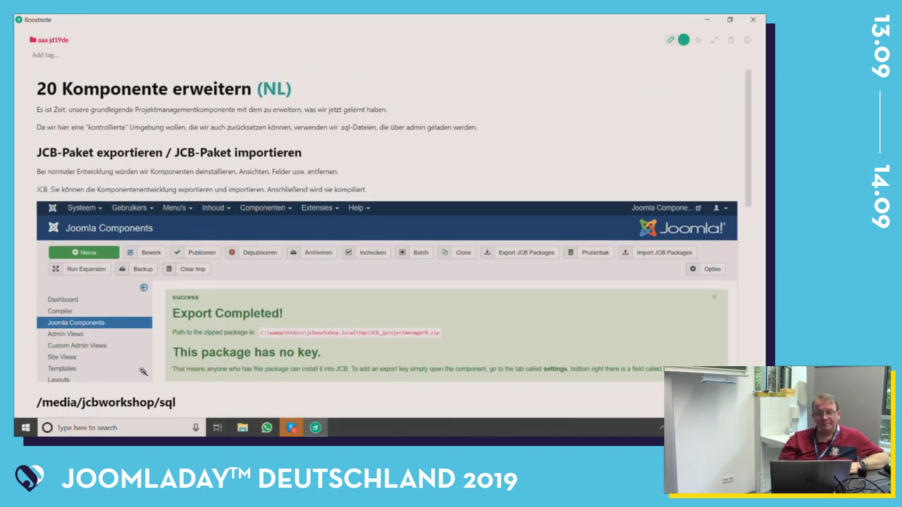
scroll(142, 371, down, 5)
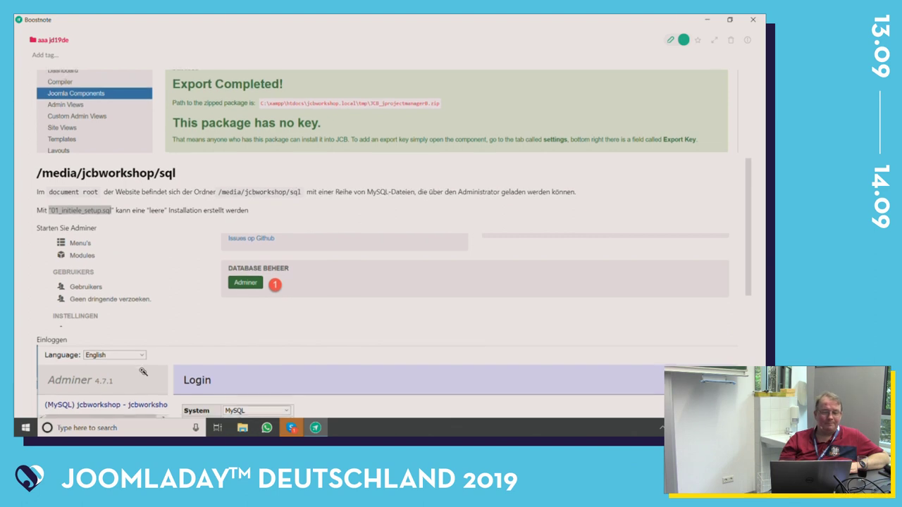
scroll(141, 371, down, 1)
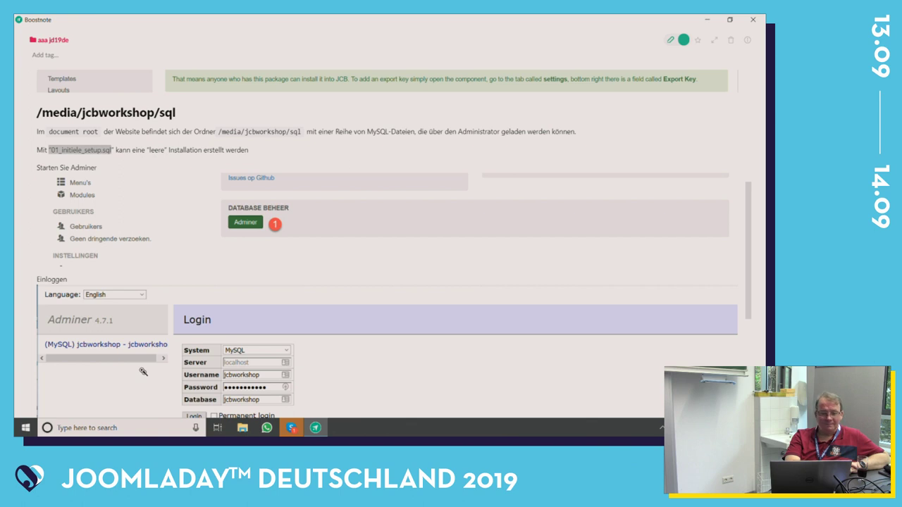
scroll(143, 371, down, 4)
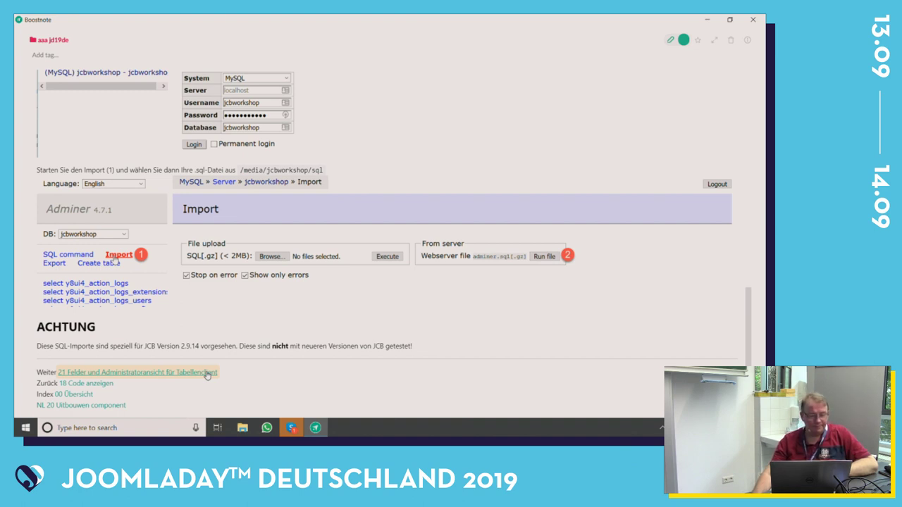
Step: Open the '21 Felder und Adminview für Tabelle client' note and select 02_fields_and_adminview_client.sql
click(208, 373)
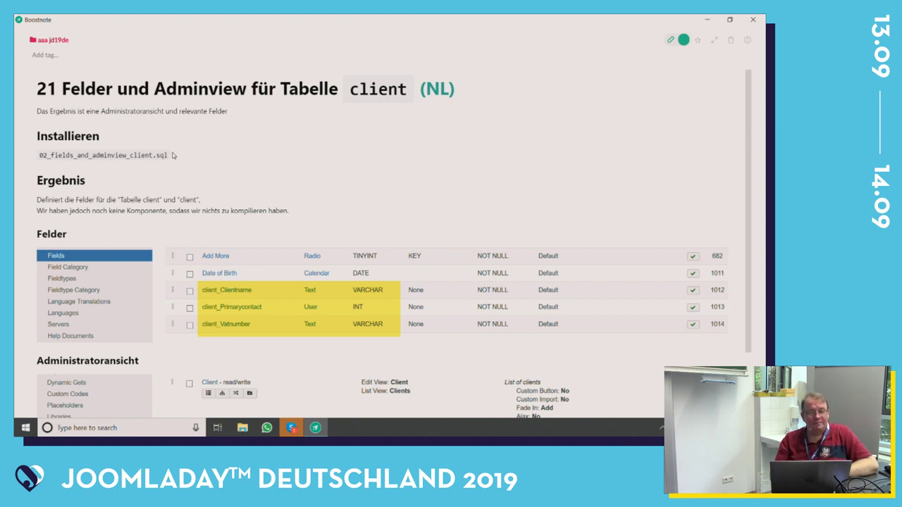
drag(170, 158, 33, 149)
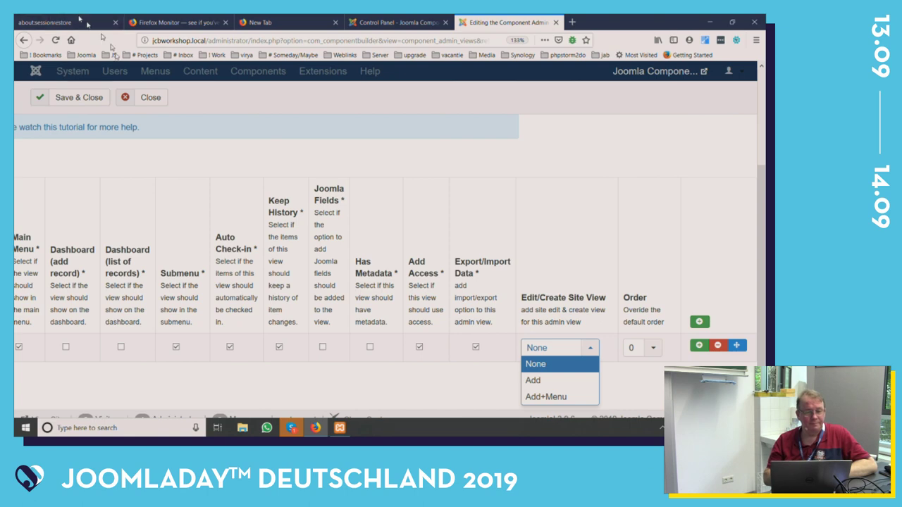
Step: Close the admin view editor and the JProjectManager A component editor
click(150, 97)
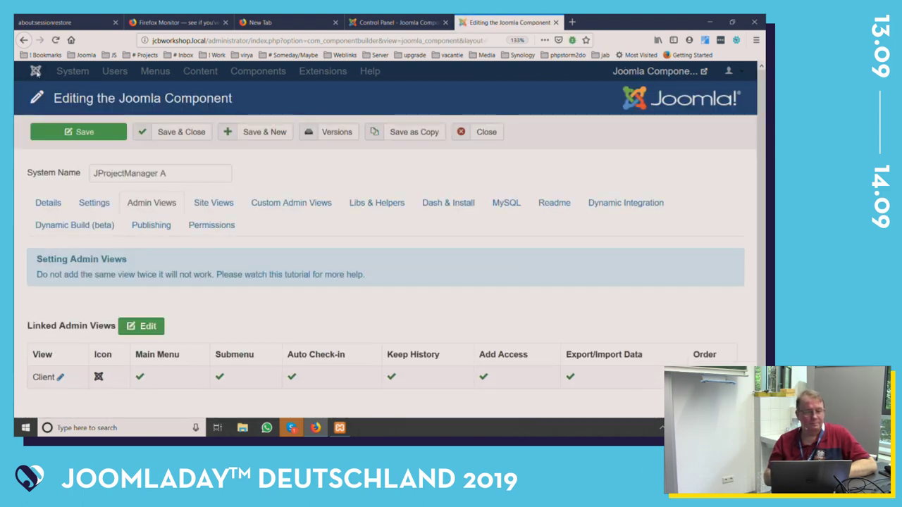
click(475, 135)
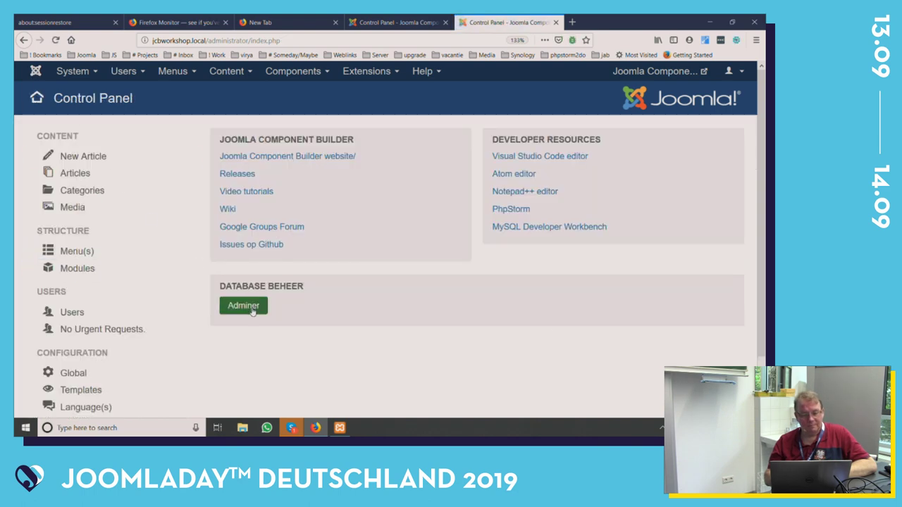
Step: Log in to Adminer with the database username, password and the jcbworkshop database
click(252, 307)
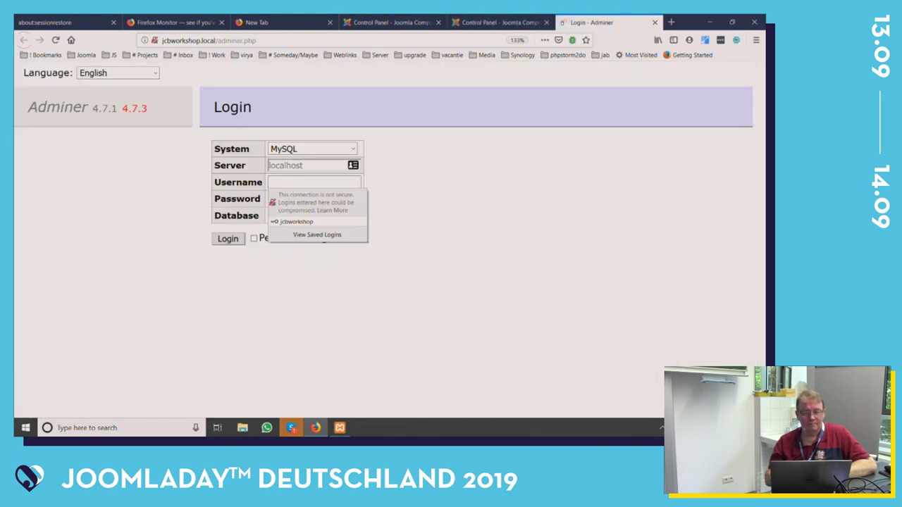
click(289, 182)
click(288, 182)
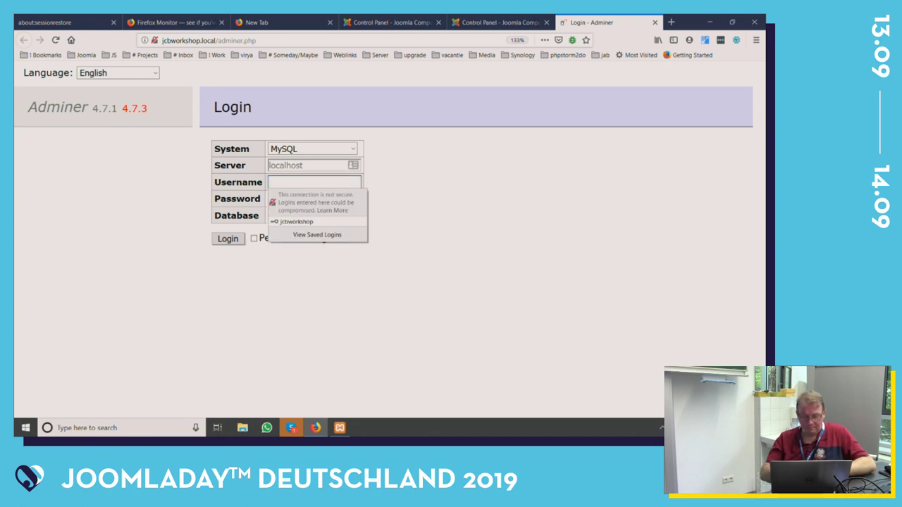
text(jcbwo)
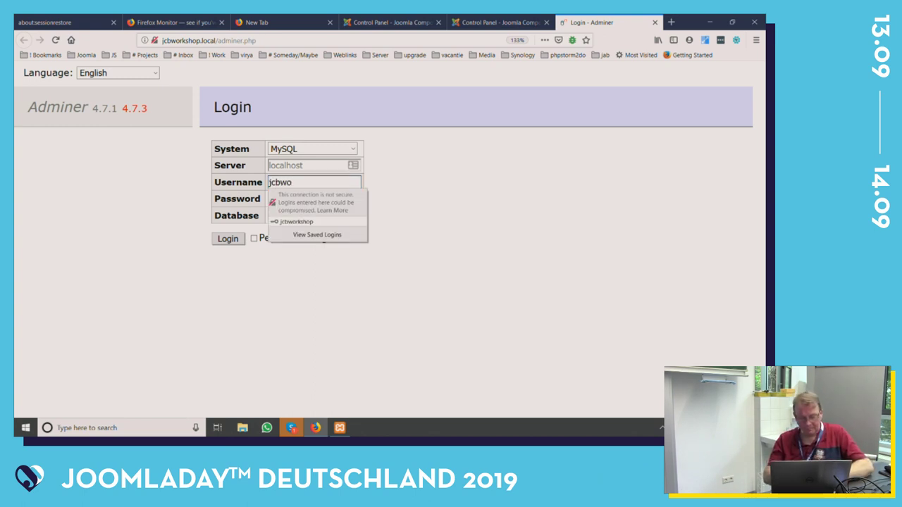
text(rkshop)
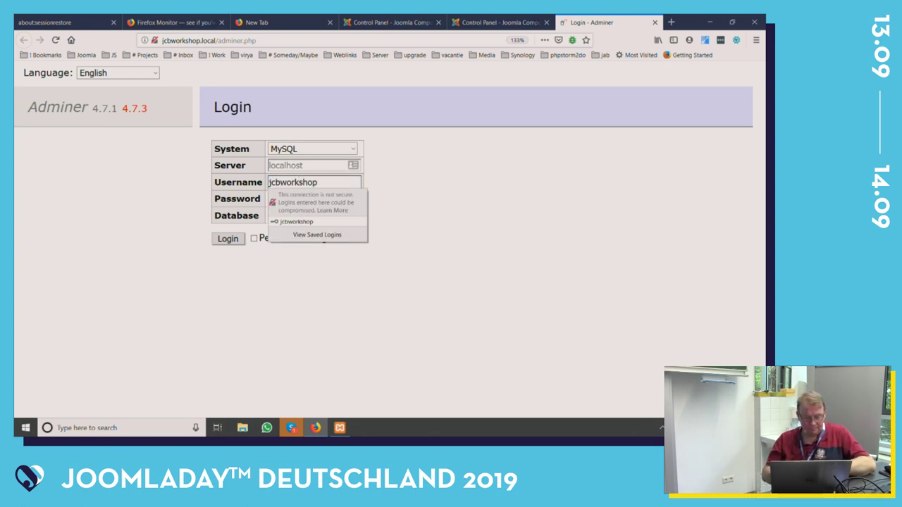
key(ctrl+a)
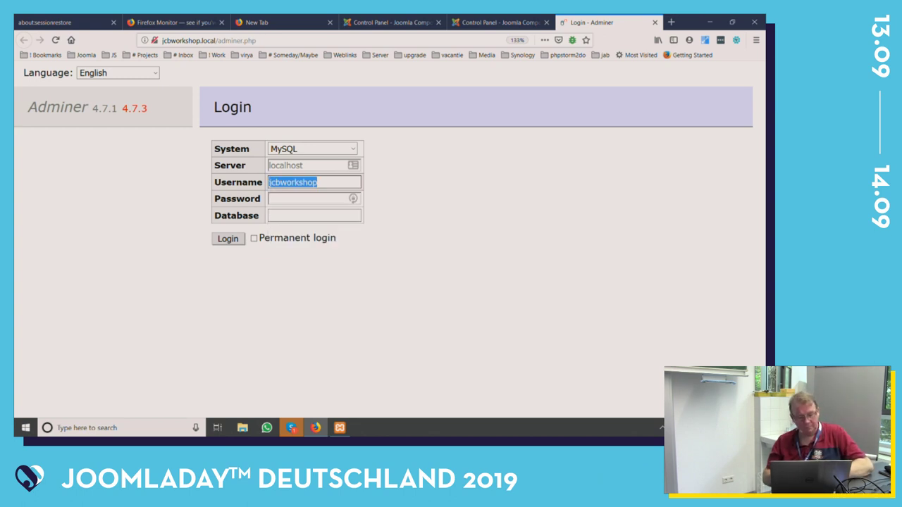
key(Tab)
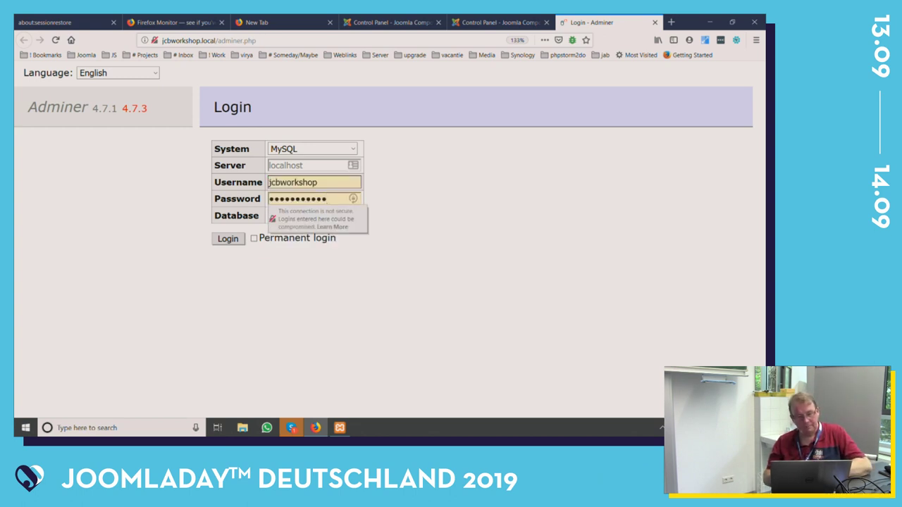
key(ctrl+v)
key(ctrl+z)
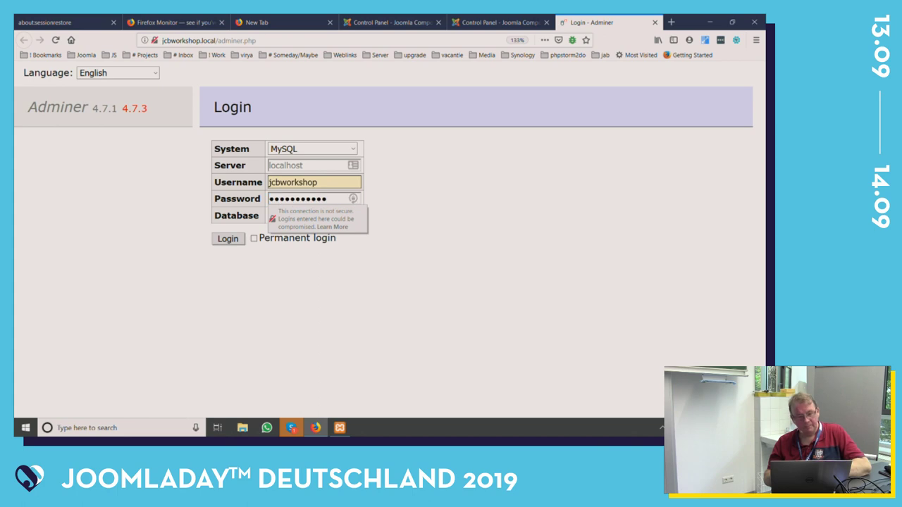
key(Tab)
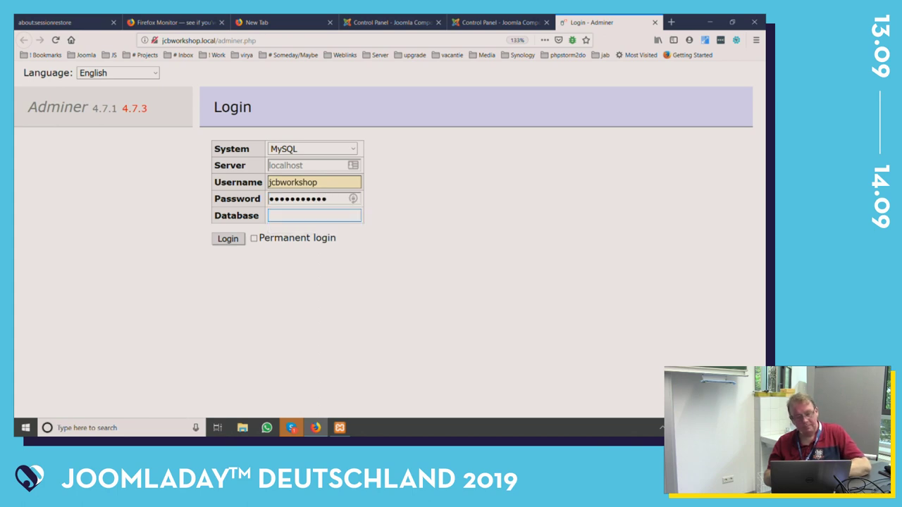
key(Down)
key(Down)
key(Return)
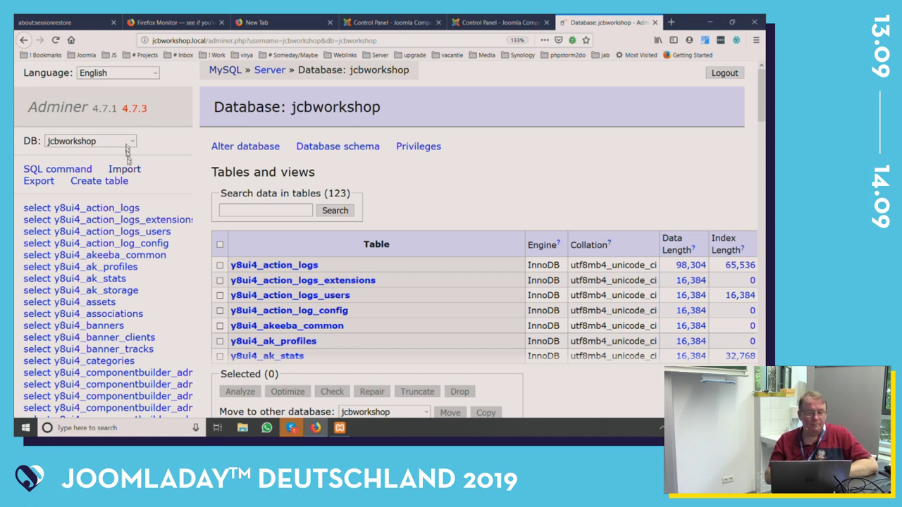
Step: Try importing 02_velden_en_adminview_client.sql into jcbworkshop, which fails, then maximize the browser
click(129, 170)
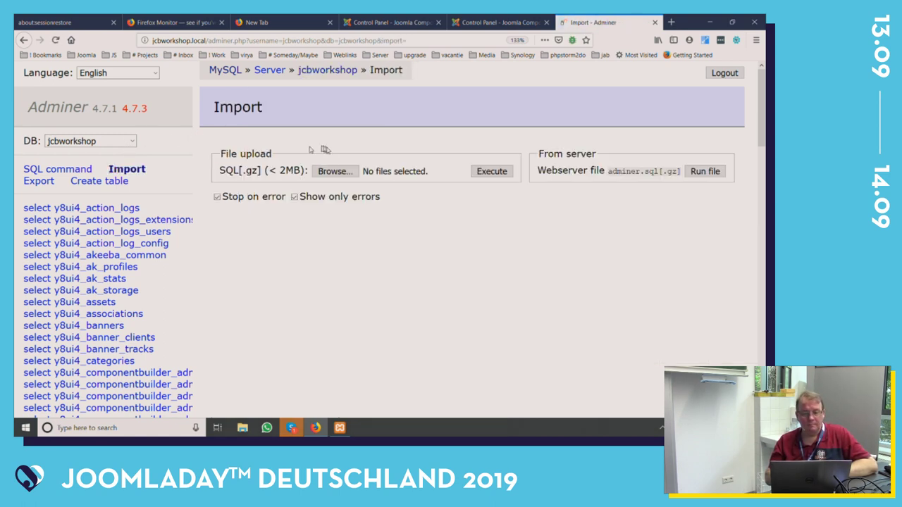
click(336, 172)
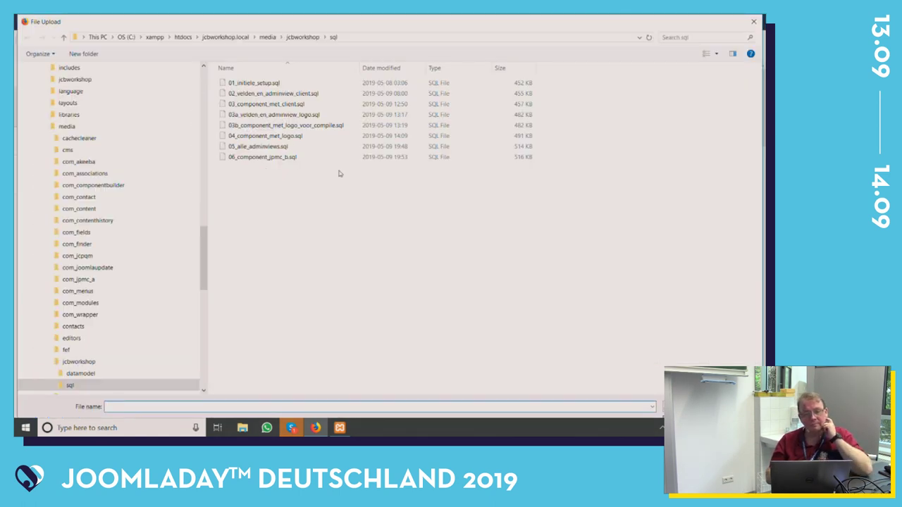
double_click(283, 95)
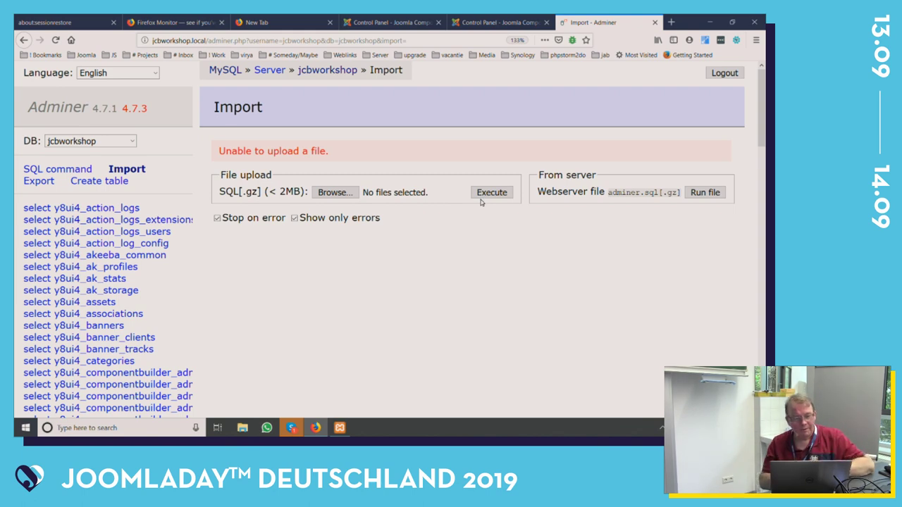
click(329, 188)
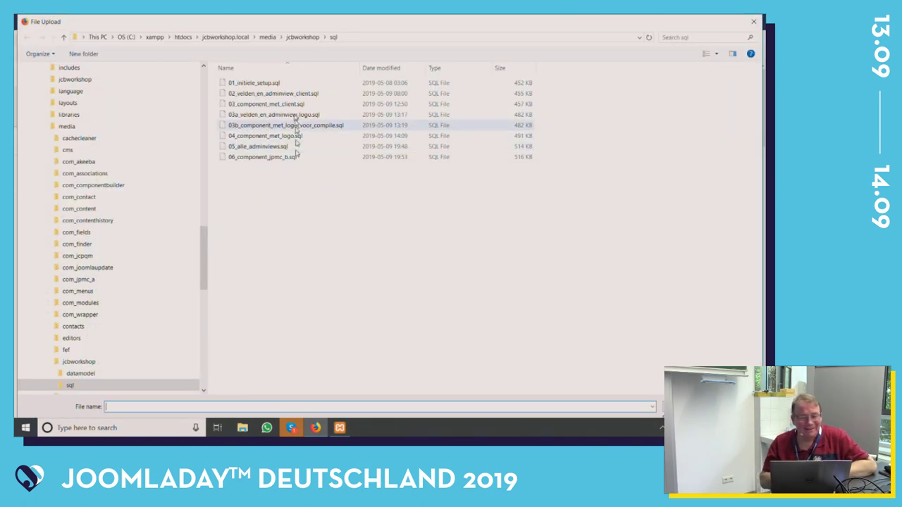
click(294, 95)
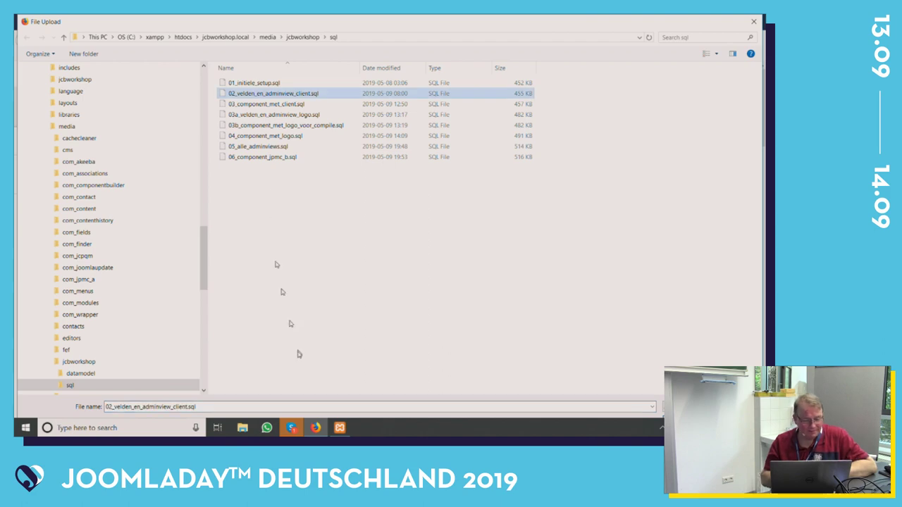
double_click(276, 98)
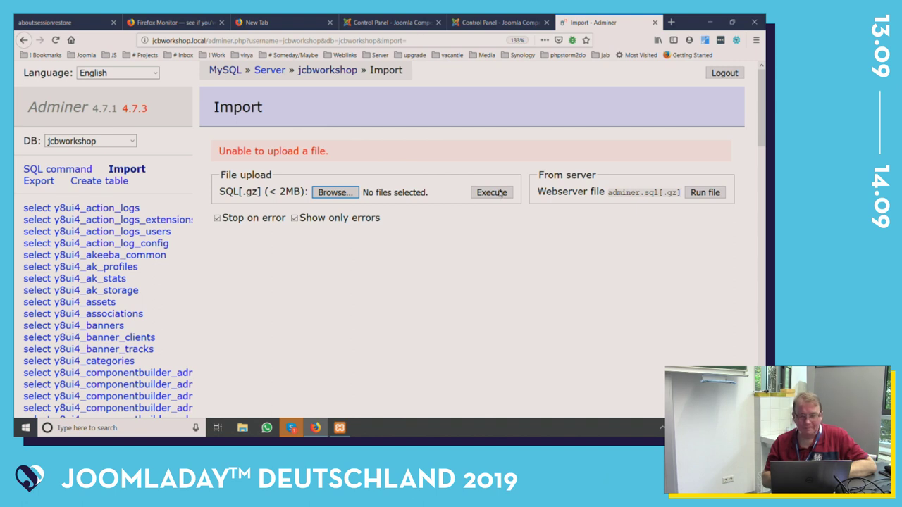
click(500, 193)
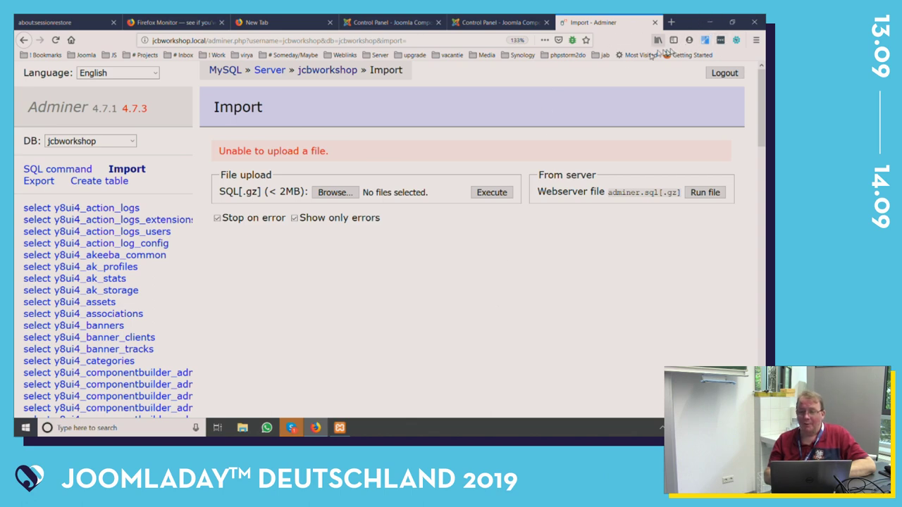
click(733, 22)
Step: Restore and reposition the browser window, retry the file choice, then log out of Adminer
click(733, 22)
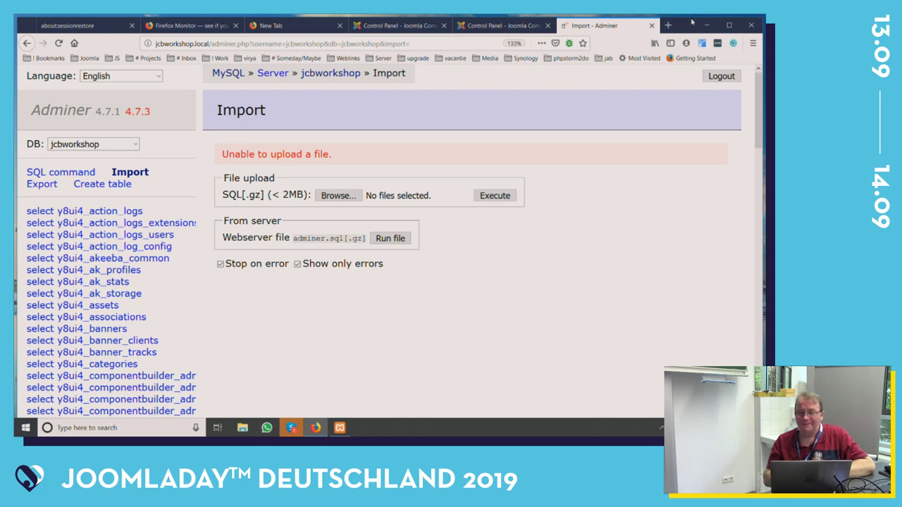
drag(691, 20, 682, 41)
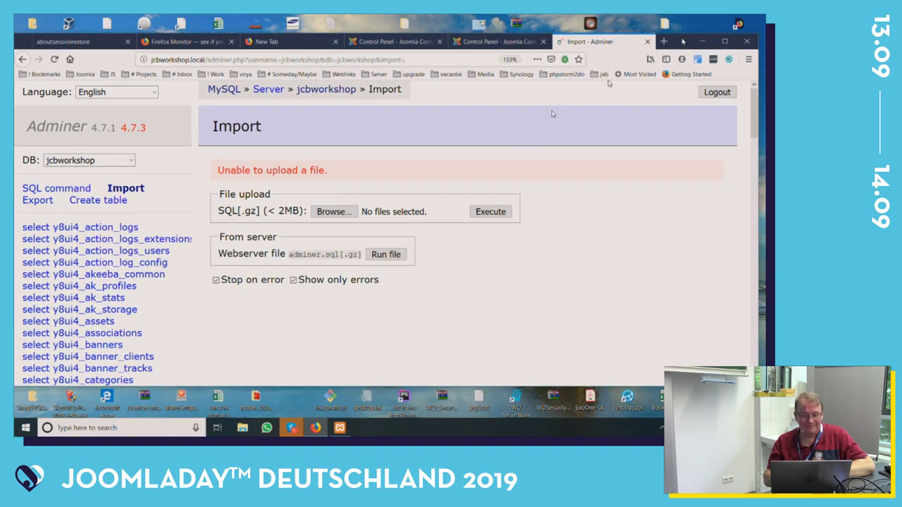
scroll(484, 267, down, 20)
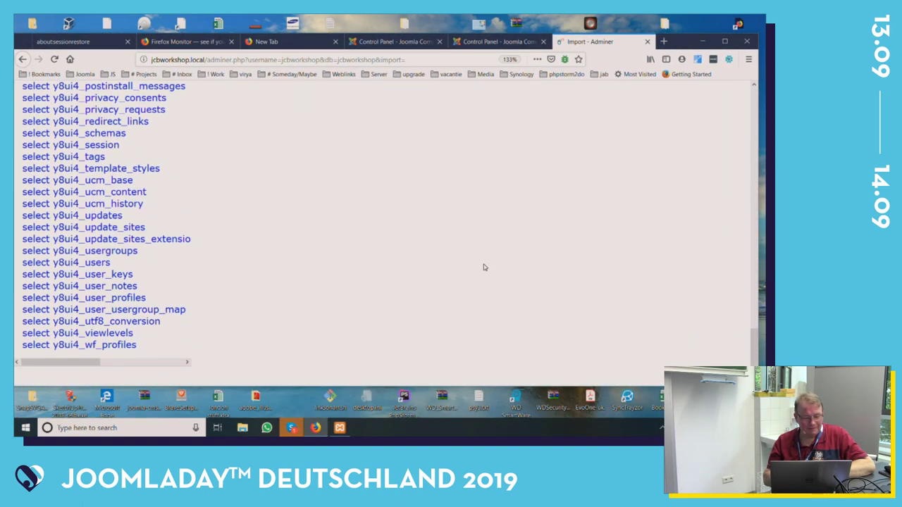
scroll(484, 267, up, 20)
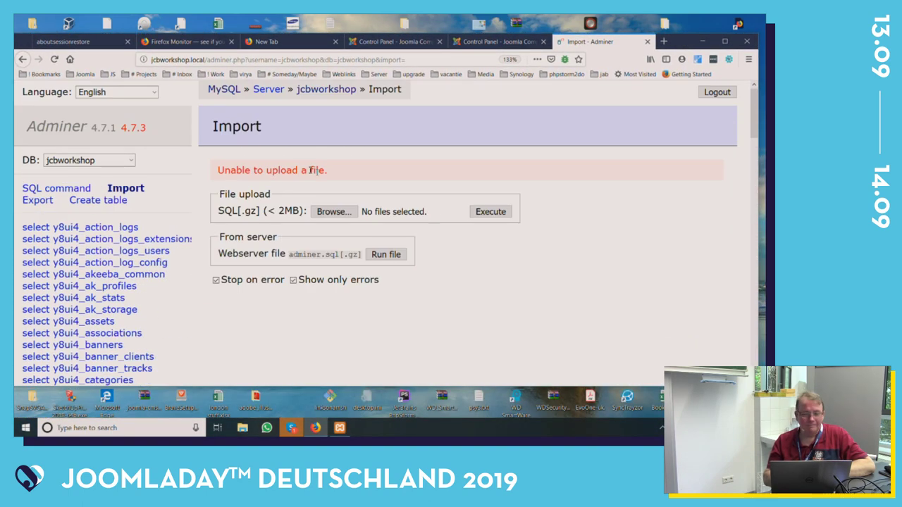
click(339, 212)
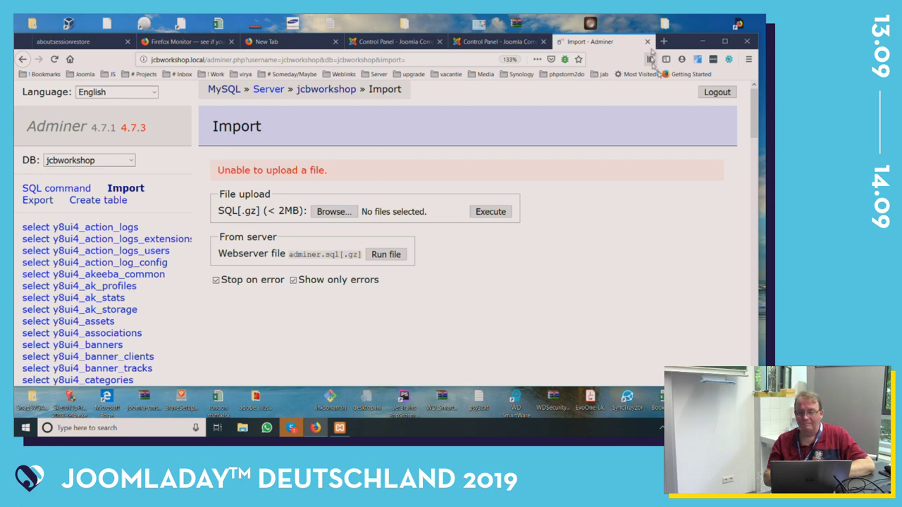
click(719, 92)
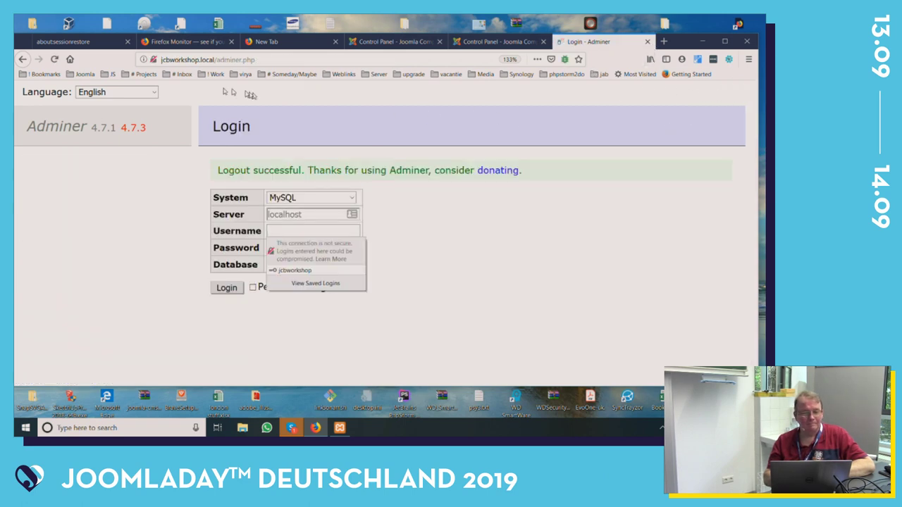
key(Tab)
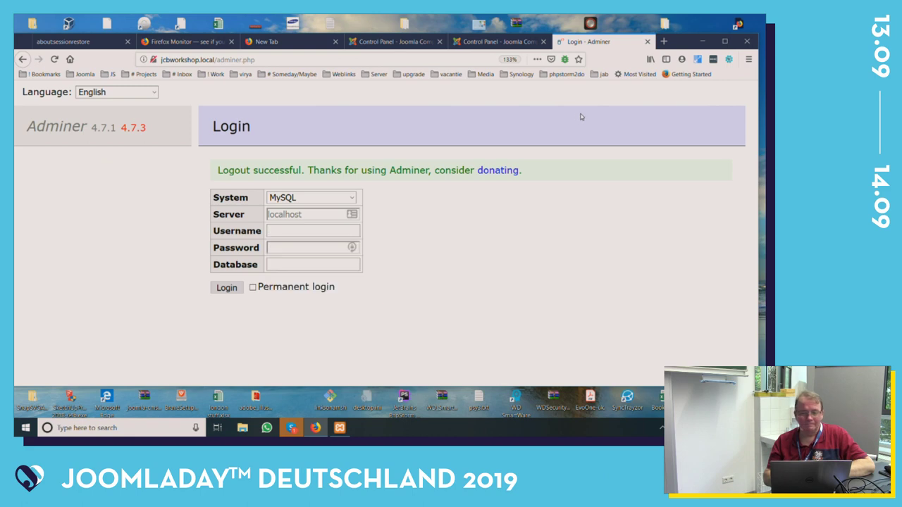
Step: Close the Adminer tab and log out and back into the Joomla administrator with saved credentials
click(648, 44)
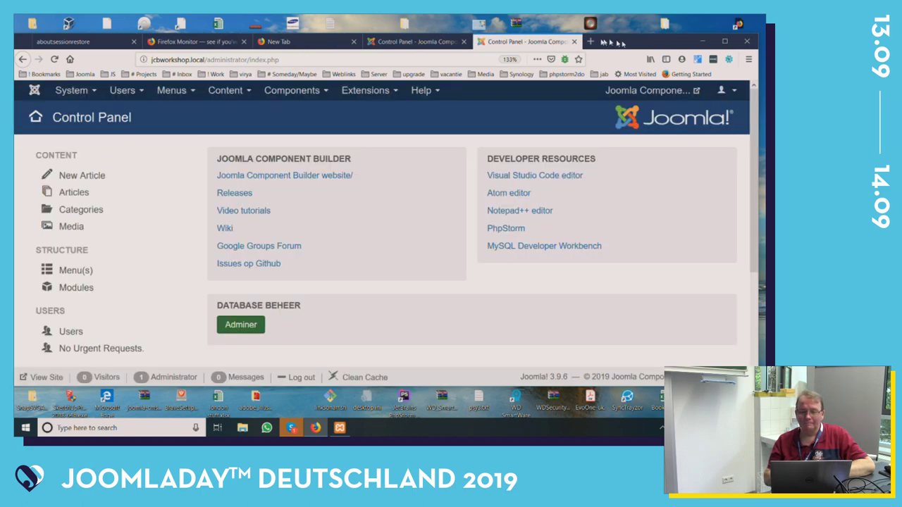
click(722, 91)
click(681, 162)
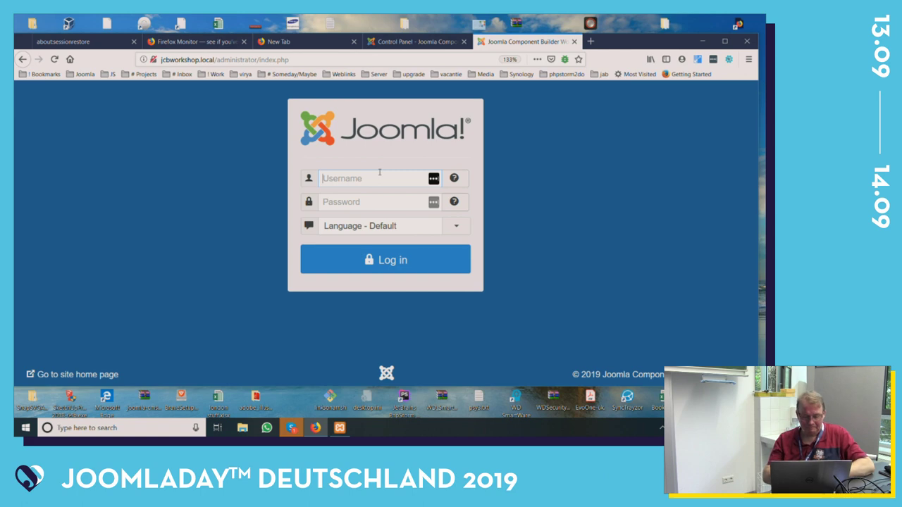
key(Down)
key(Tab)
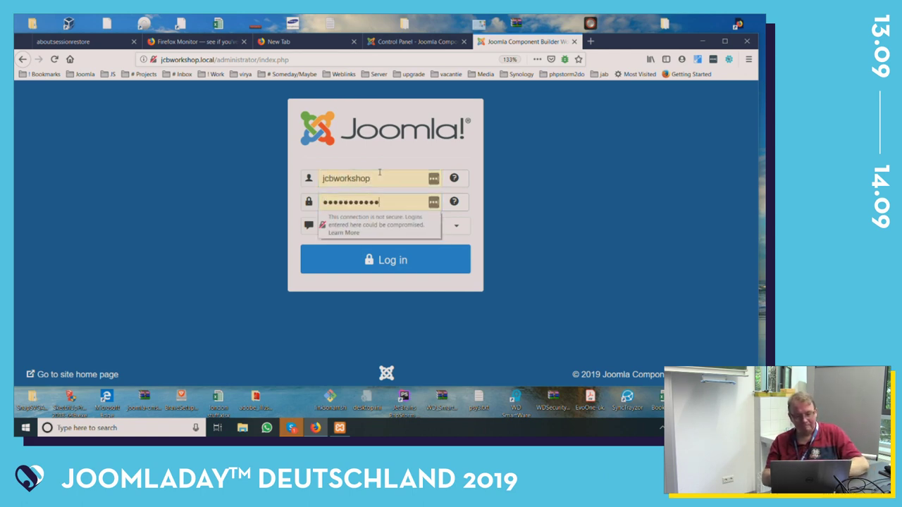
key(Return)
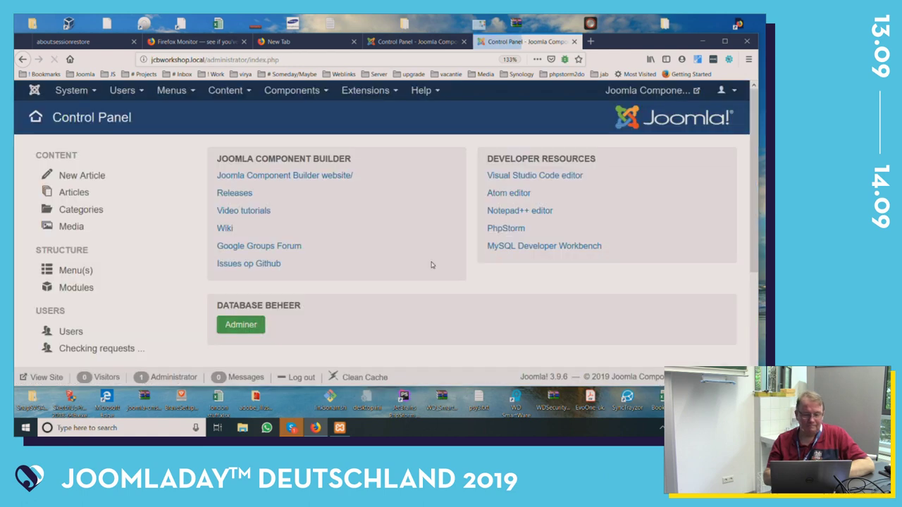
Step: Open Adminer from the Control Panel and log in to the jcbworkshop database
click(224, 326)
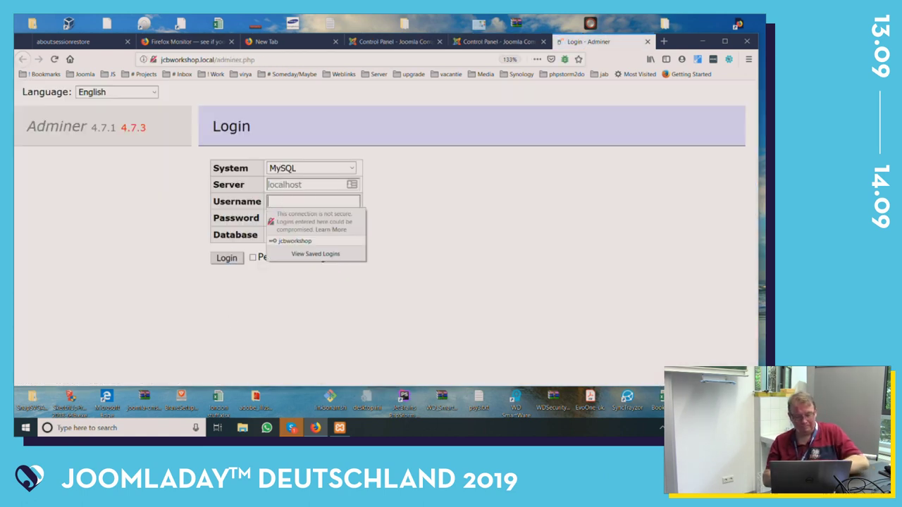
key(Down)
key(Return)
key(Tab)
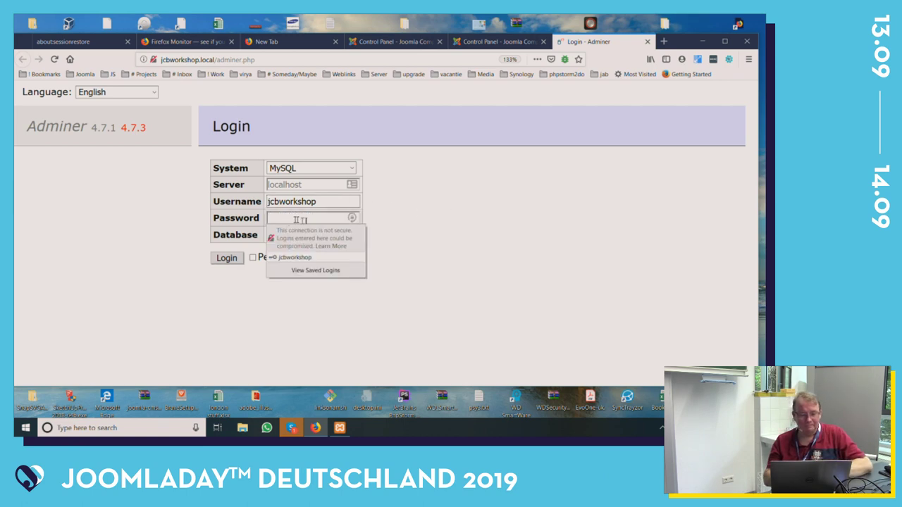
key(ctrl+v)
key(Tab)
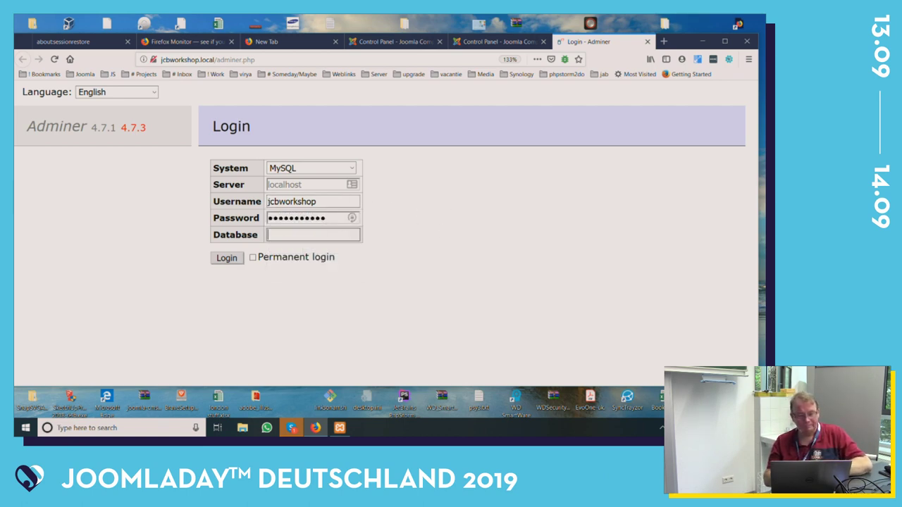
key(Down)
key(Down)
click(227, 258)
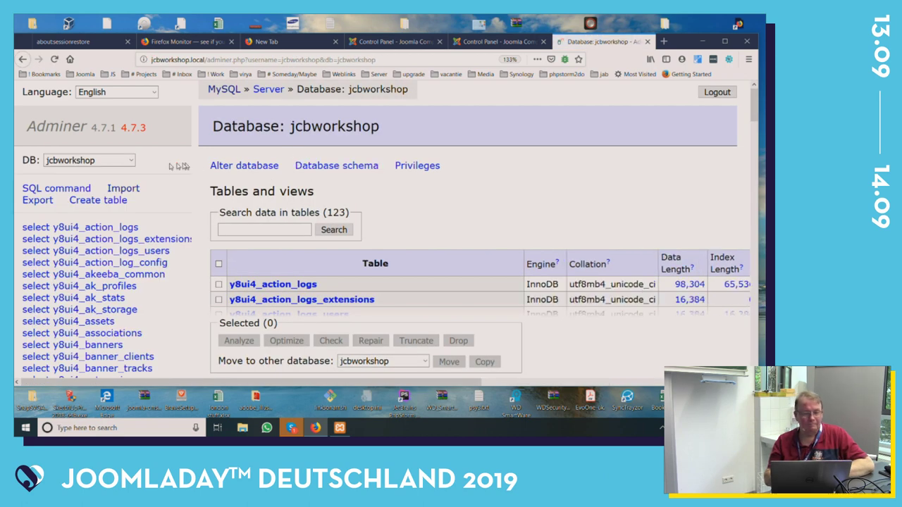
Step: Import 01_initiele_setup.sql into the jcbworkshop database
click(119, 189)
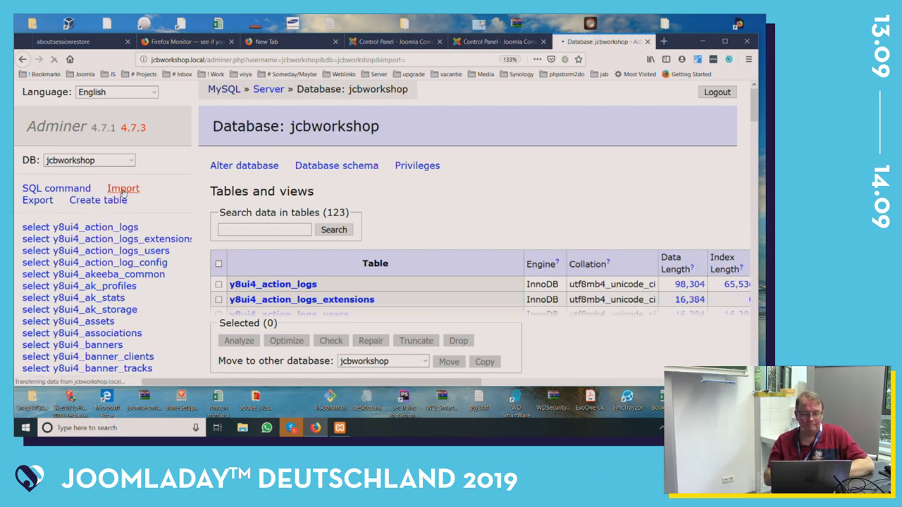
click(342, 190)
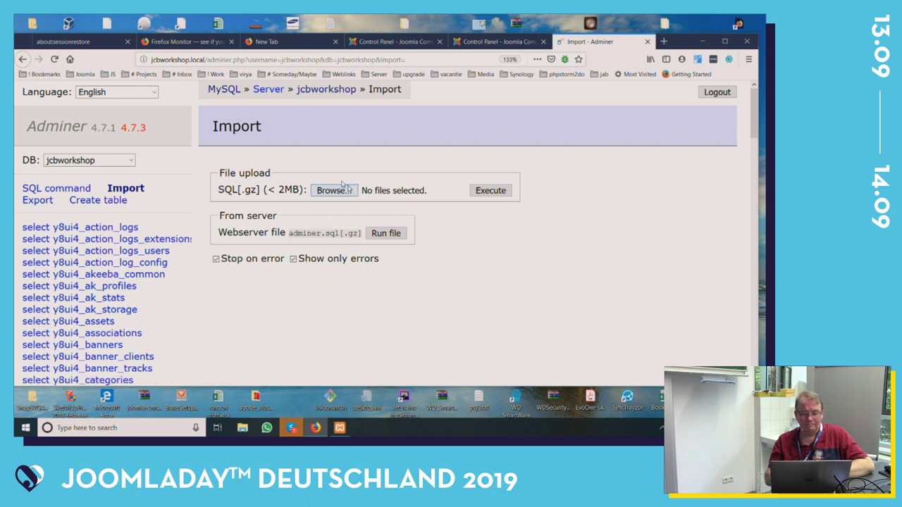
double_click(264, 83)
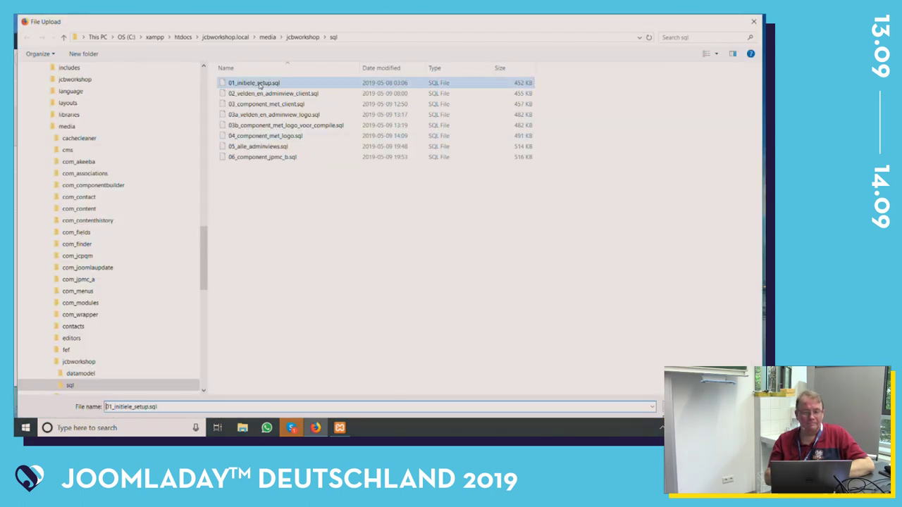
click(489, 191)
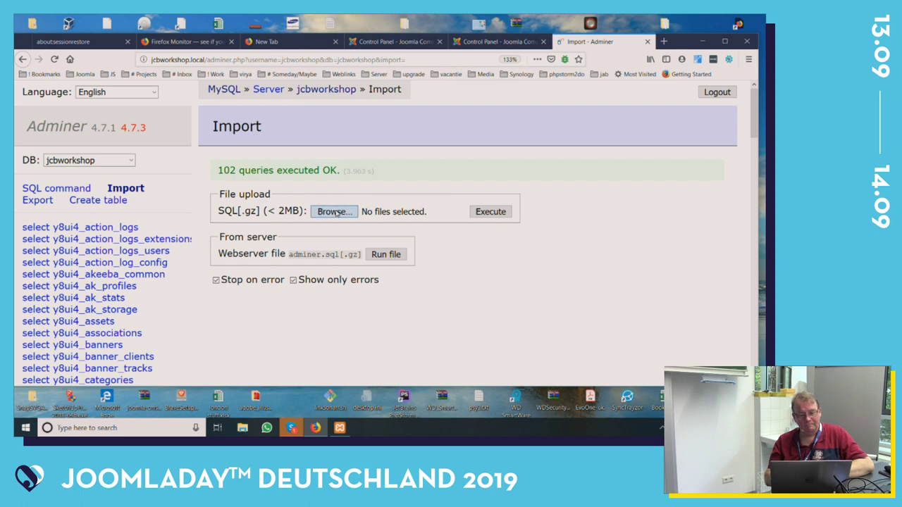
Step: Import 02_velden_en_adminview_client.sql, resulting in 102 queries executed OK
click(335, 211)
click(262, 95)
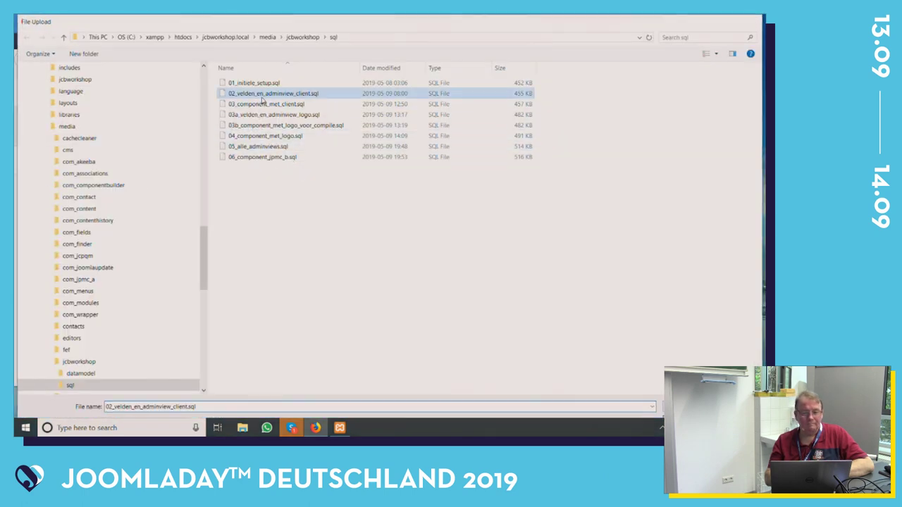
double_click(262, 100)
click(533, 212)
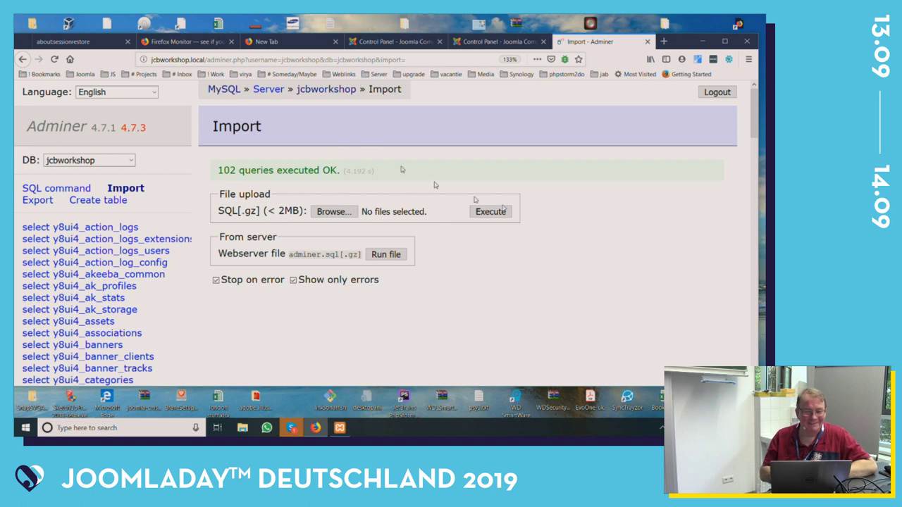
Step: Close Adminer and open Component Builder's Admin Views list showing Look (109) and Client (110)
click(647, 42)
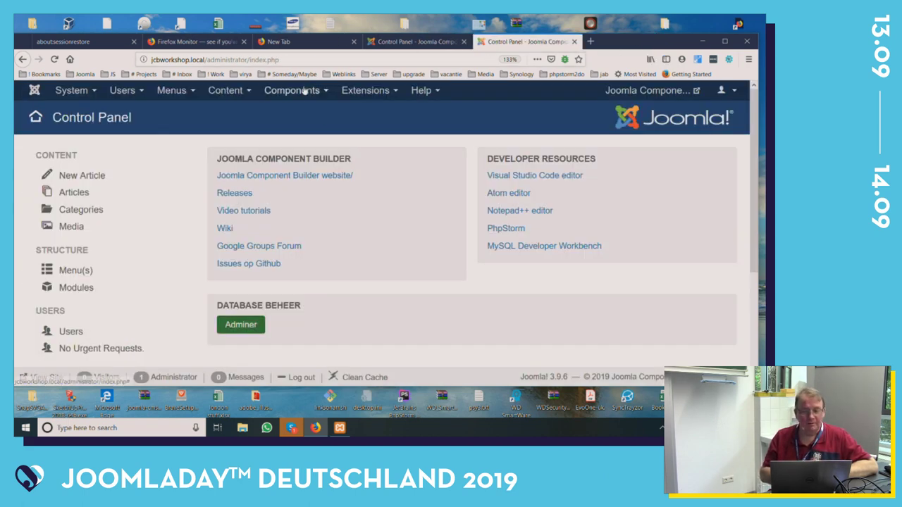
click(304, 92)
mouse_move(307, 113)
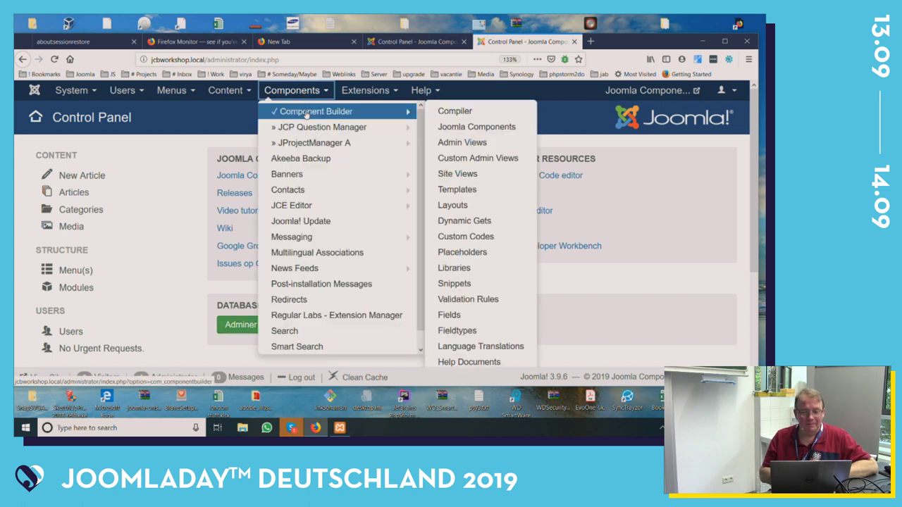
click(501, 145)
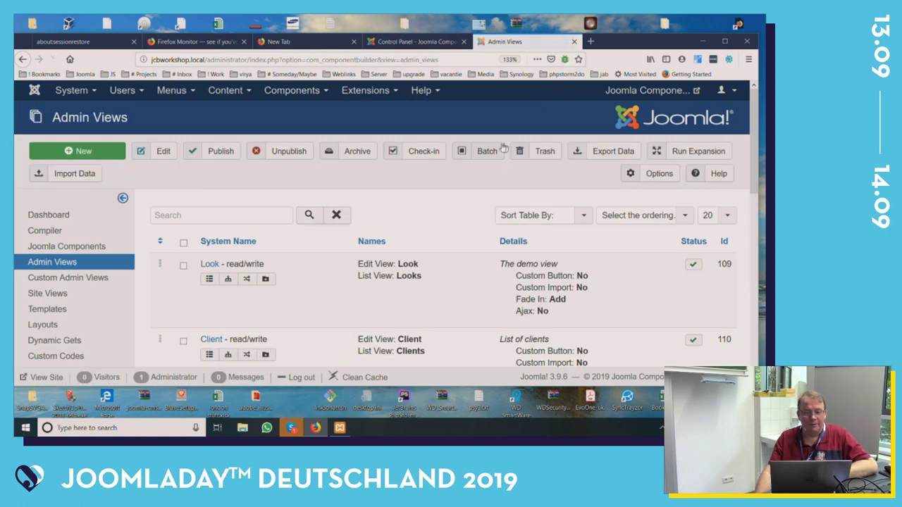
Step: Open the Client admin view for editing, showing Client/Clients and description 'List of clients'
scroll(503, 147, down, 5)
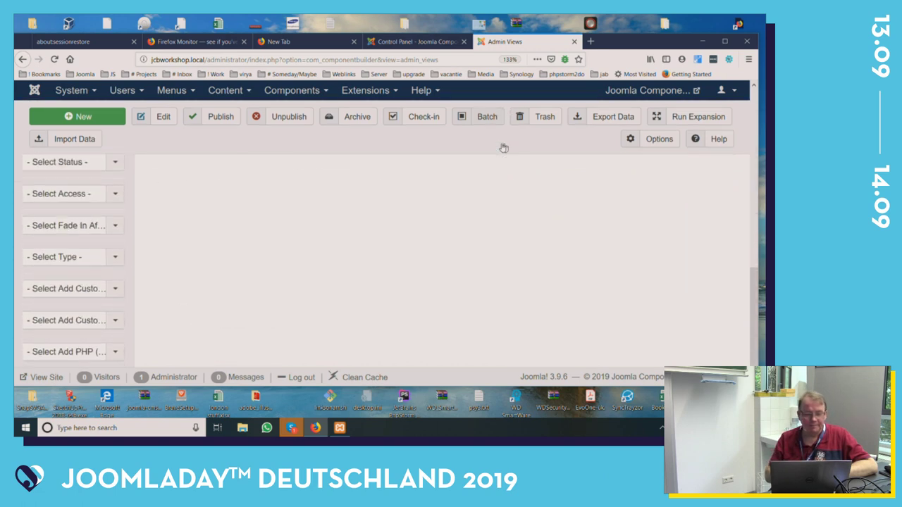
scroll(503, 147, up, 2)
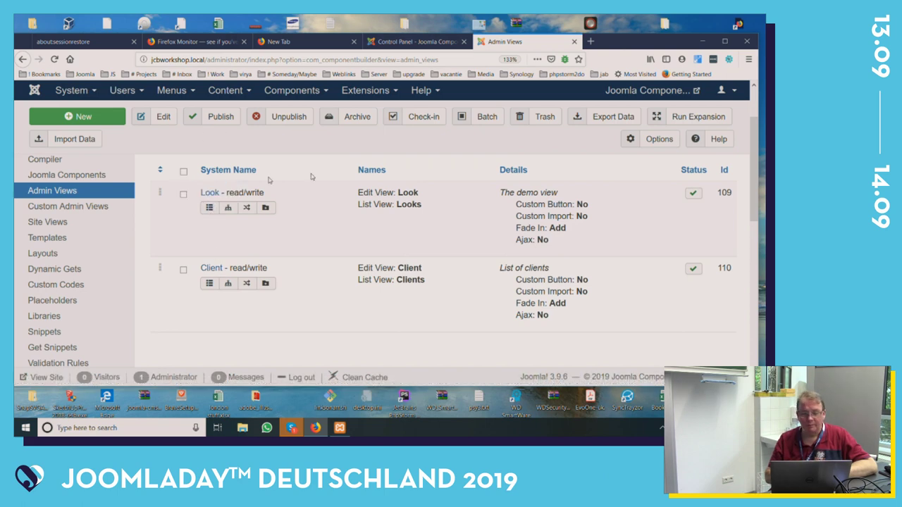
click(218, 275)
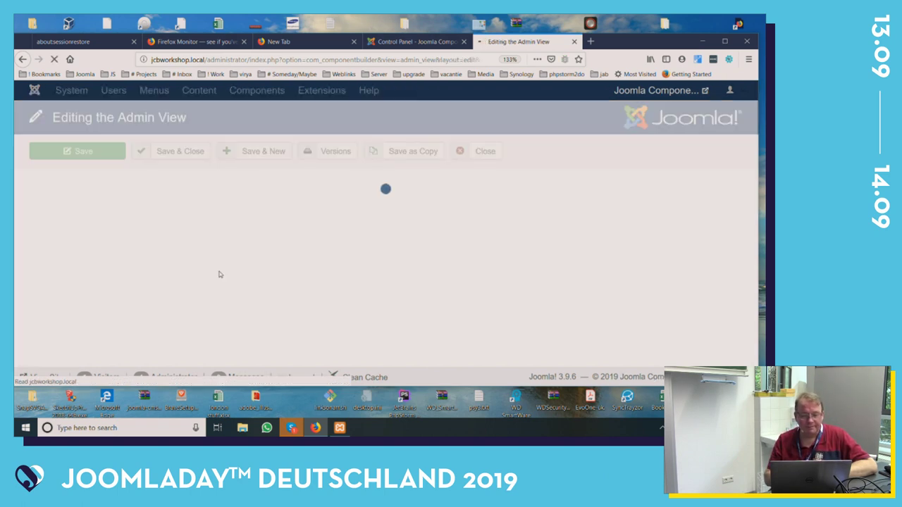
scroll(218, 274, down, 3)
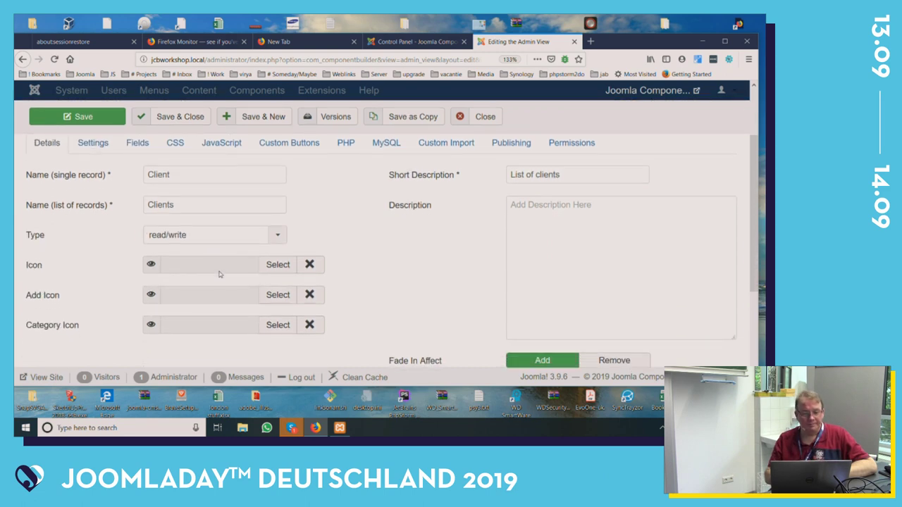
Step: Close the empty new browser tab, returning to the Joomla Control Panel
click(423, 41)
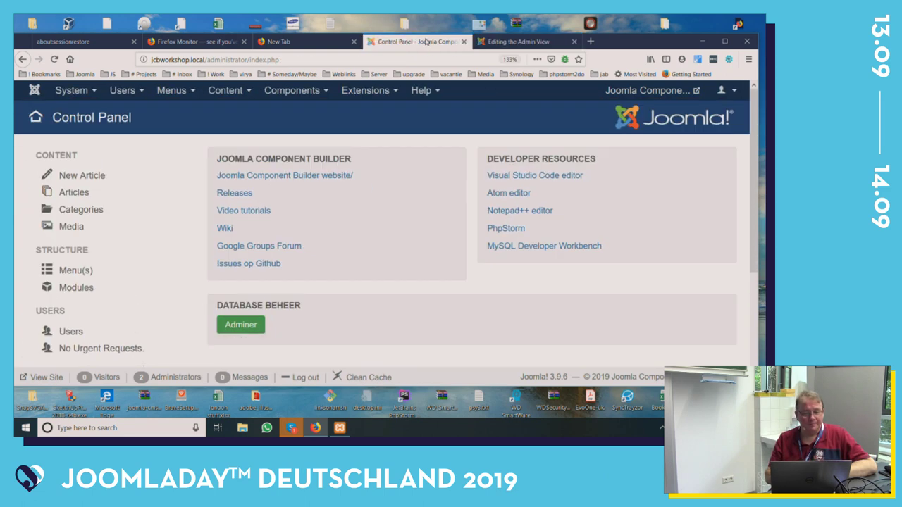
click(331, 43)
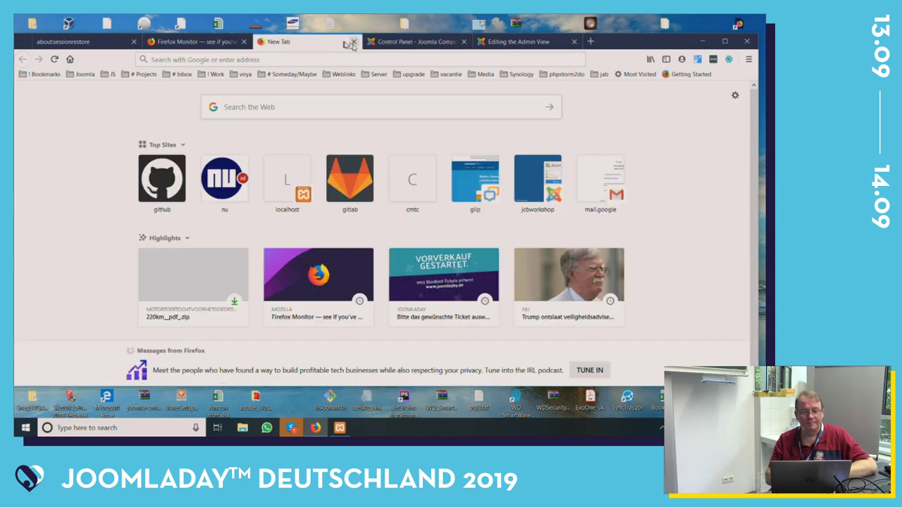
click(354, 42)
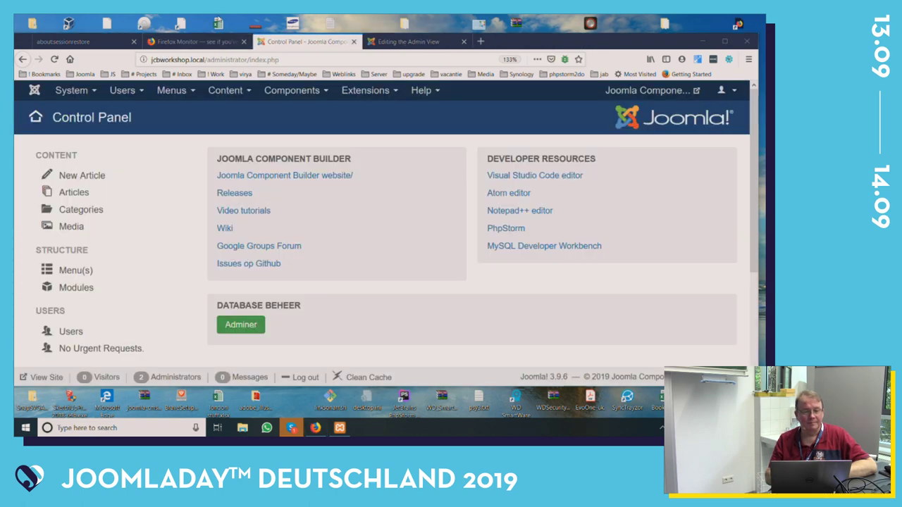
Step: Switch desktops to review the lesson 21 client-fields note in Boostnote
key(alt+F4)
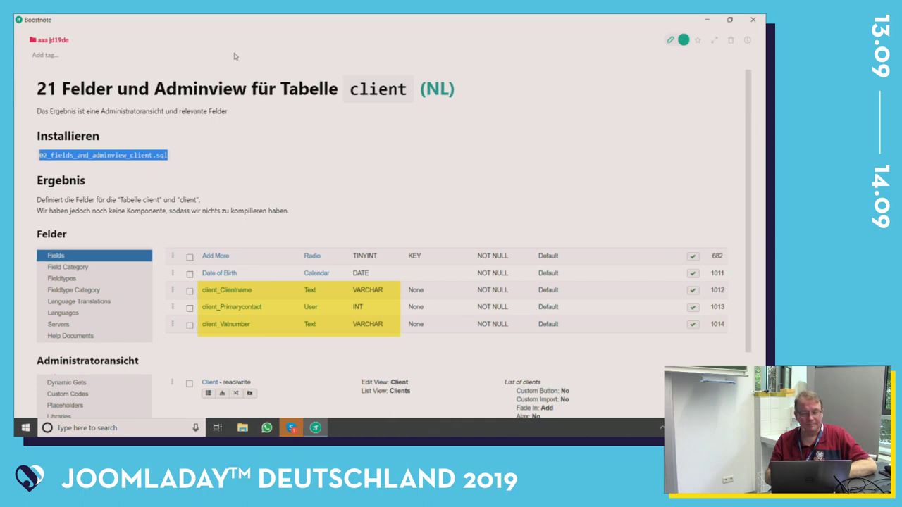
key(ctrl+super+Right)
key(ctrl+super+Left)
key(ctrl+super+Right)
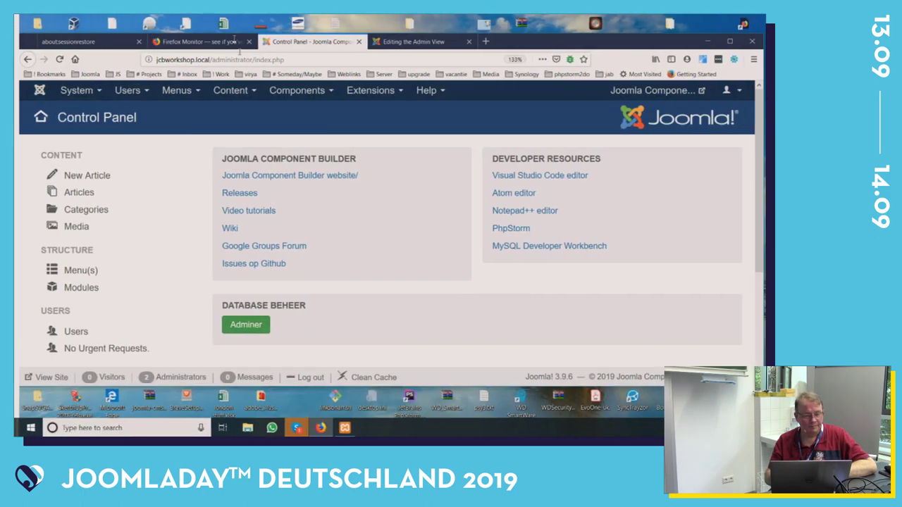
key(ctrl+super+Left)
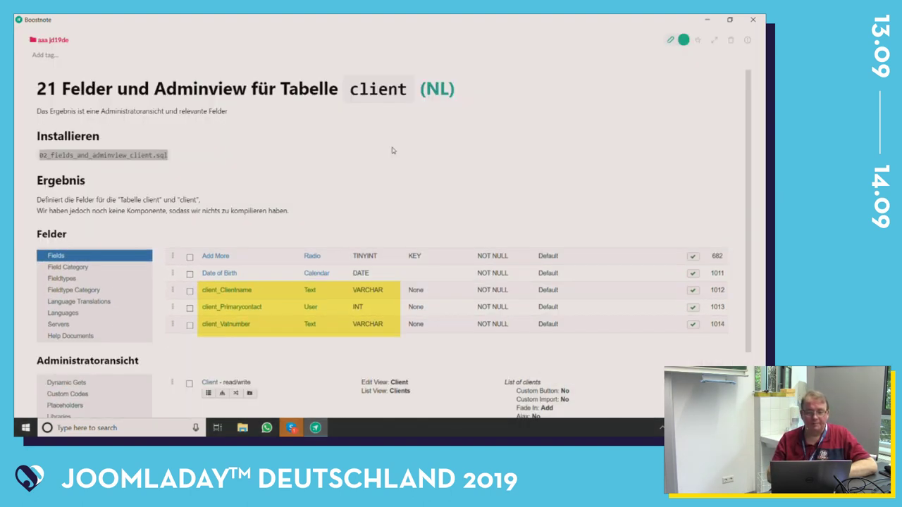
scroll(371, 232, down, 3)
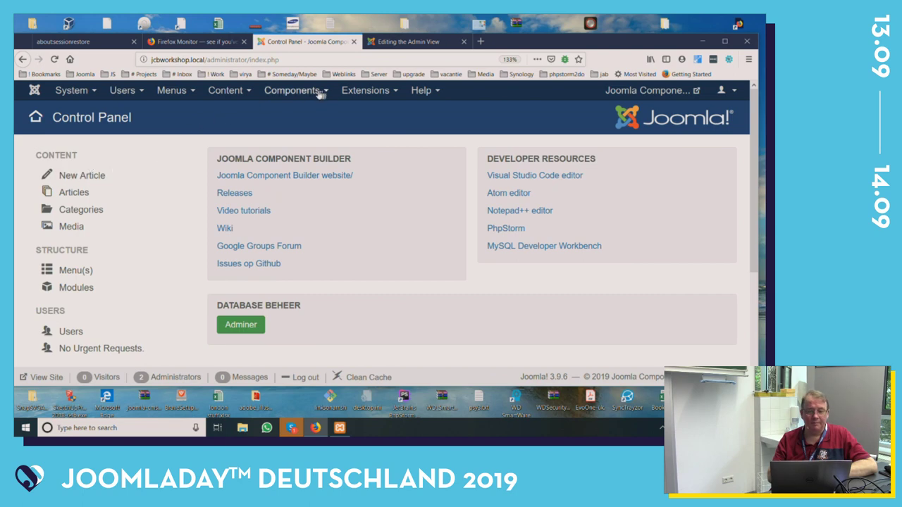
Step: Open Component Builder's Fields list to check client_Clientname, client_Primarycontact and client_Vatnumber
click(321, 91)
mouse_move(328, 127)
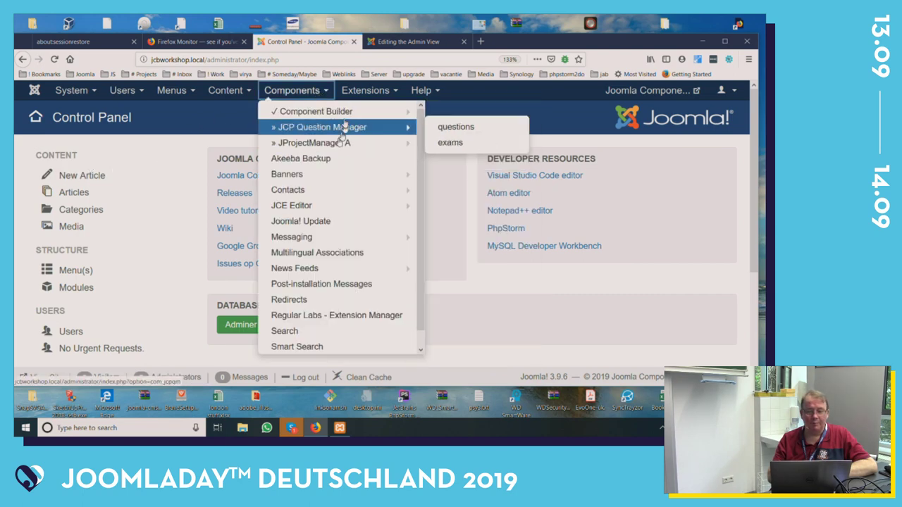
mouse_move(345, 114)
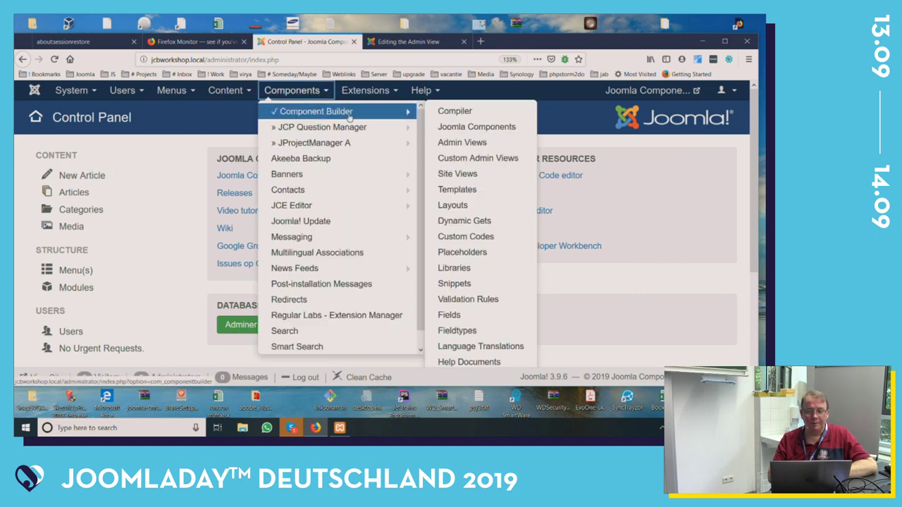
click(482, 316)
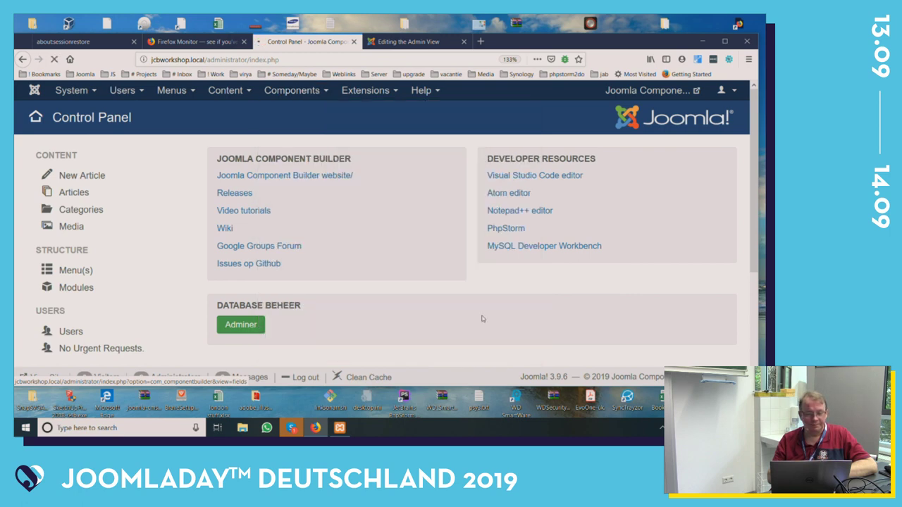
scroll(483, 319, down, 10)
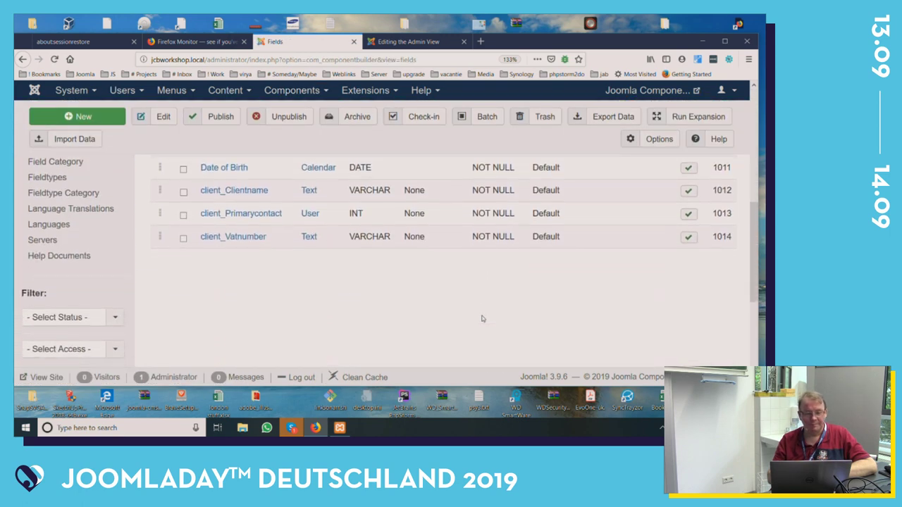
scroll(482, 319, up, 1)
click(483, 317)
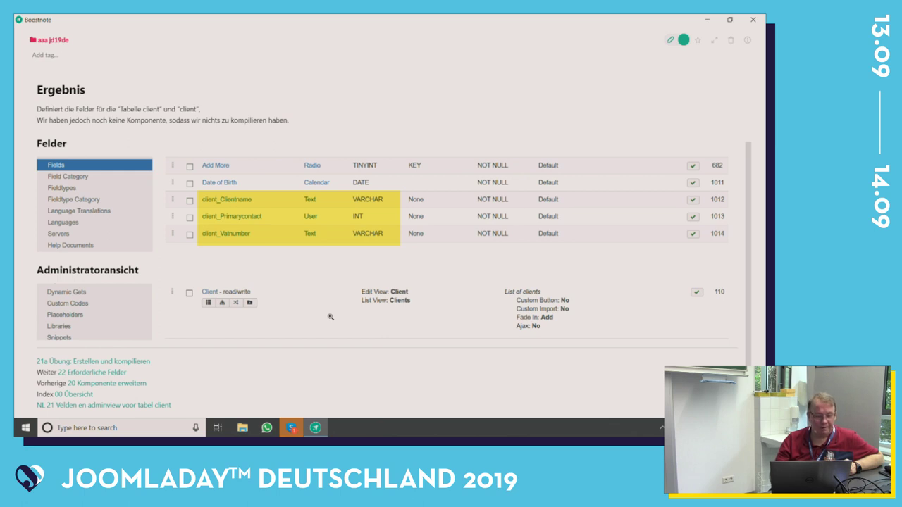
Step: Open the '21a Übung: Erstellen und kompilieren' note, then return to the Firefox desktop
click(122, 363)
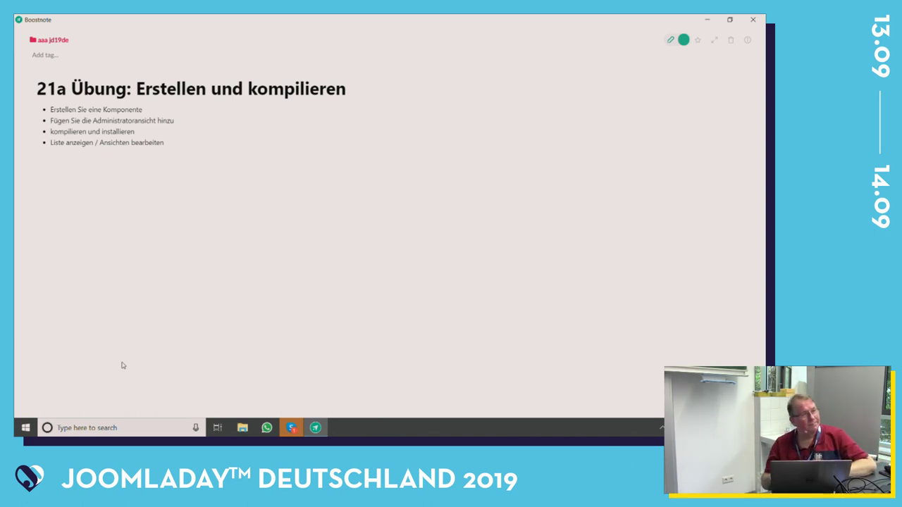
key(ctrl+super+Right)
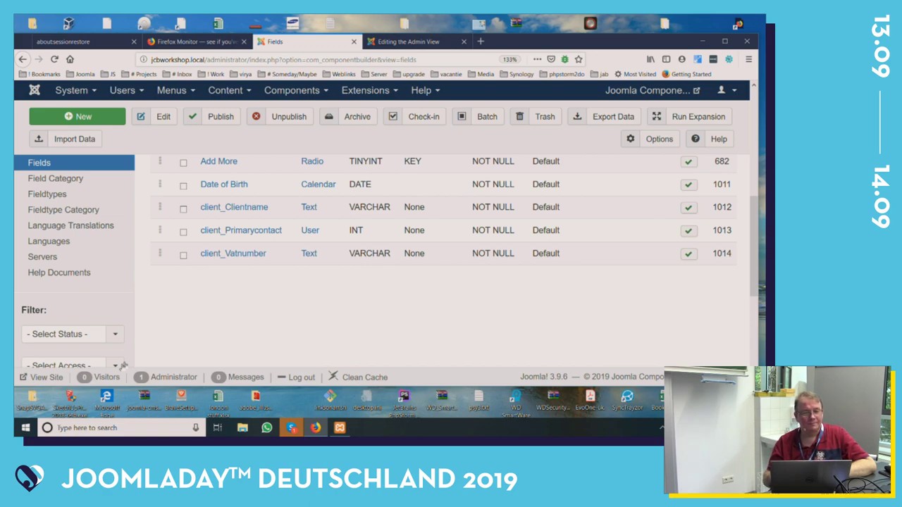
Step: Close the stray Firefox Monitor tab and go back to the Joomla Control Panel
key(ctrl+super+Left)
key(ctrl+super+Right)
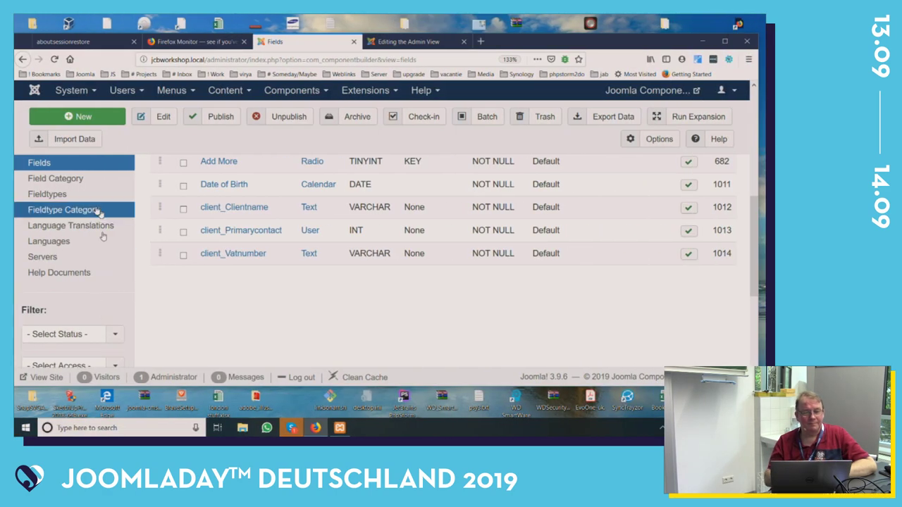
click(220, 44)
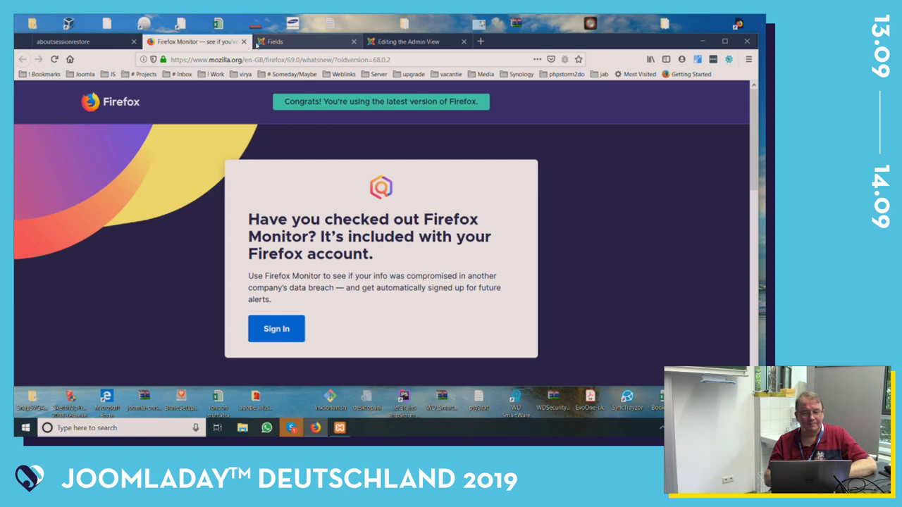
click(243, 42)
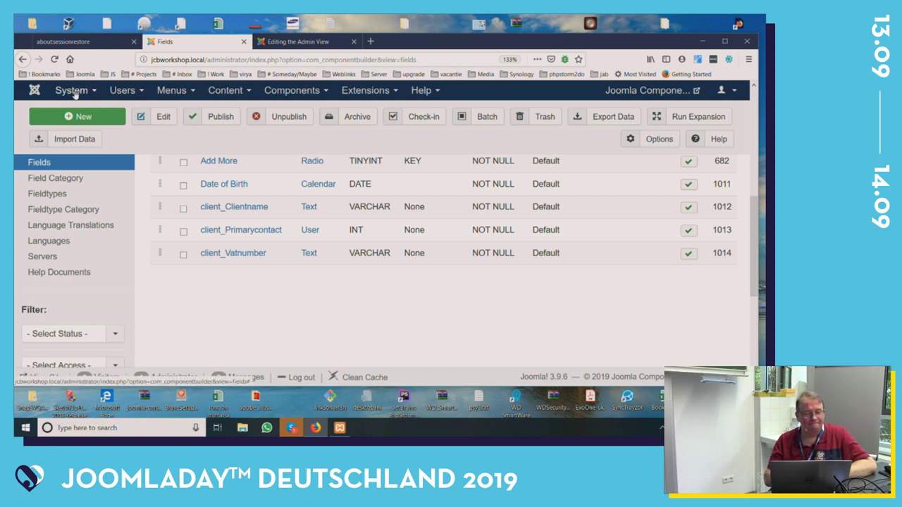
click(34, 90)
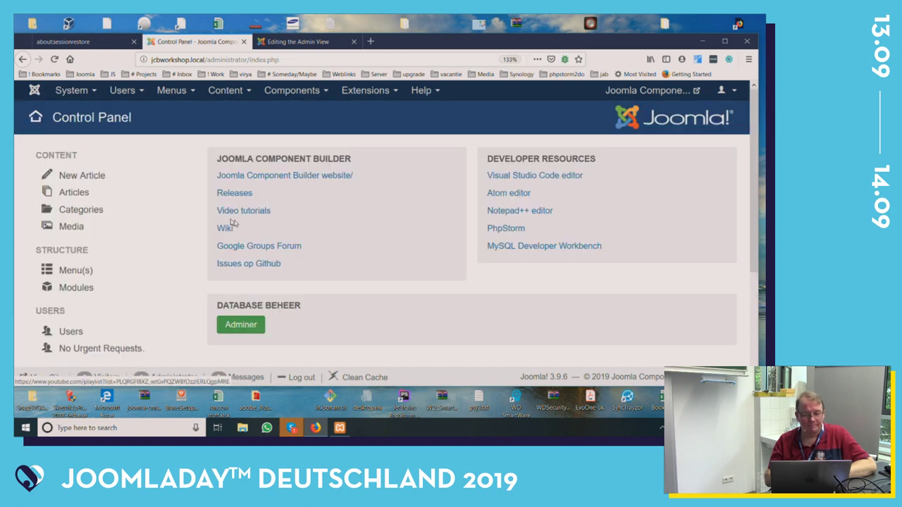
Step: Log in to Adminer with the workshop database's username, saved password and database name
click(251, 326)
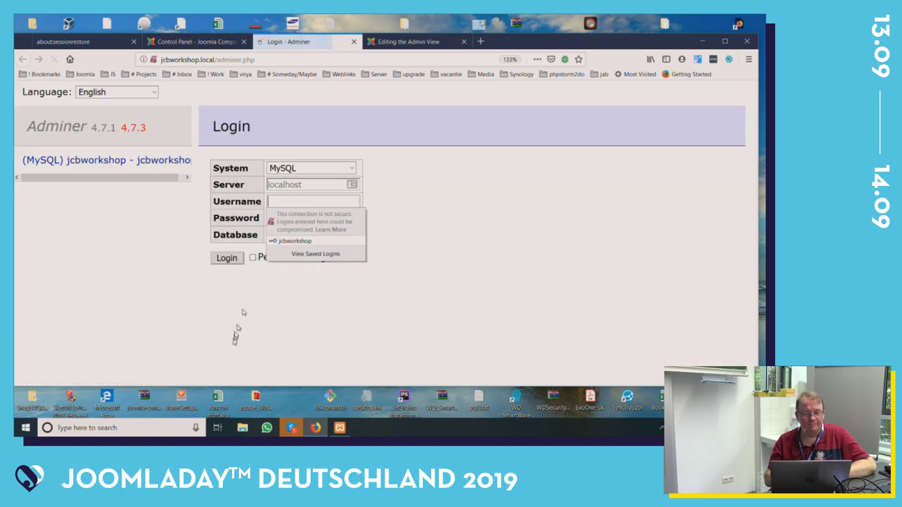
click(292, 202)
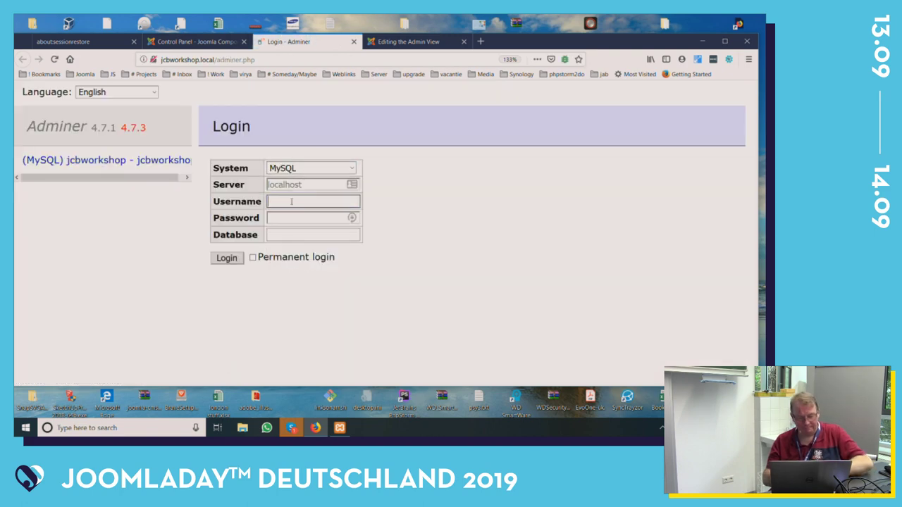
text(jcbworkshop)
click(429, 219)
click(331, 218)
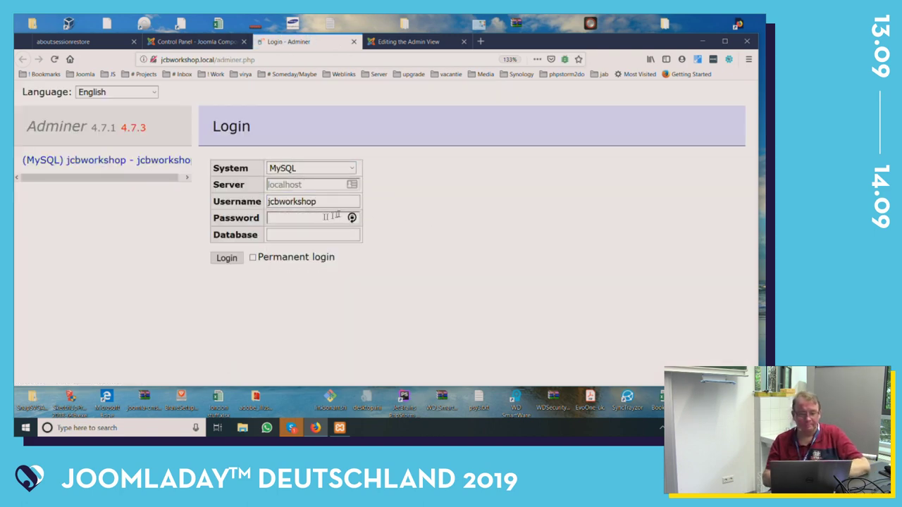
key(ctrl+v)
key(Tab)
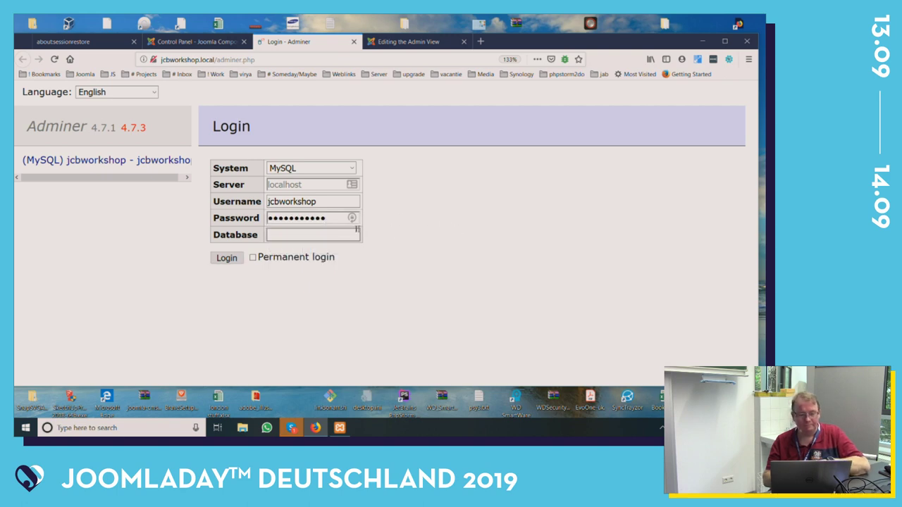
text(jcbworkshop)
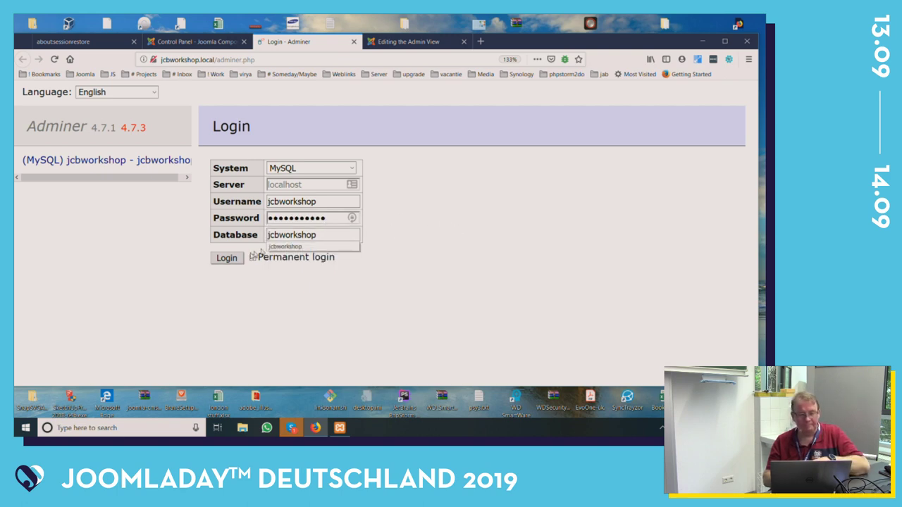
click(227, 259)
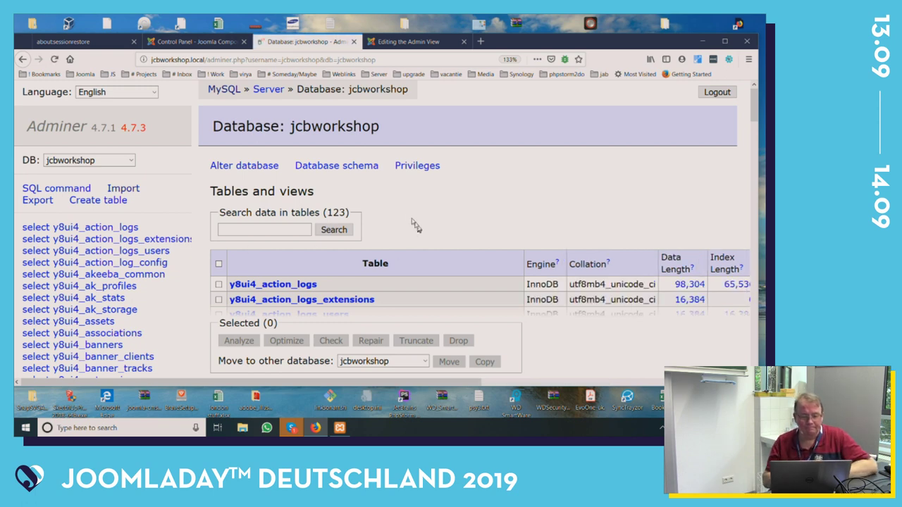
Step: Import 04_component_met_logo.sql into jcbworkshop (106 queries OK) and return to the Control Panel
click(125, 189)
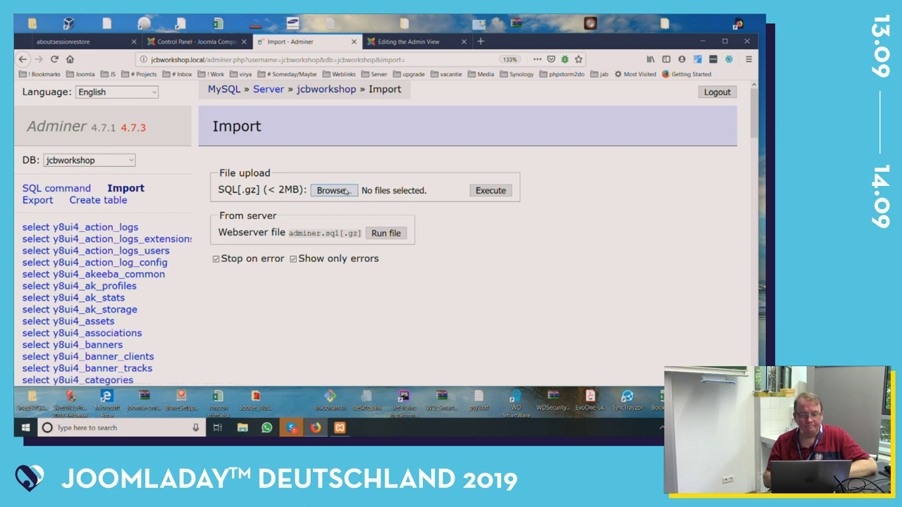
click(334, 190)
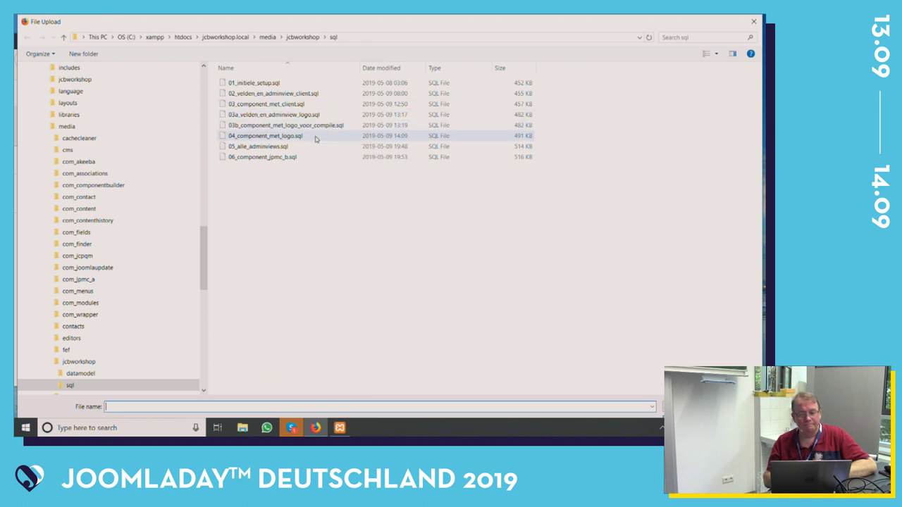
click(316, 138)
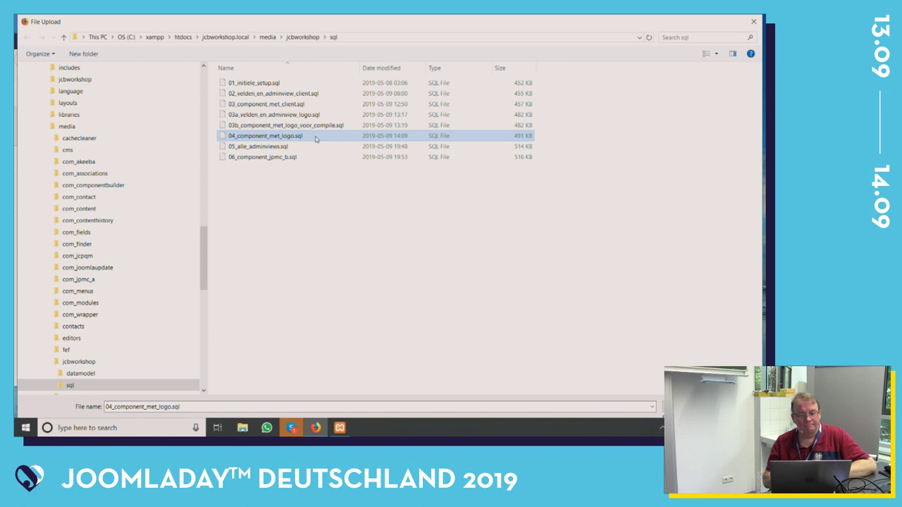
click(316, 138)
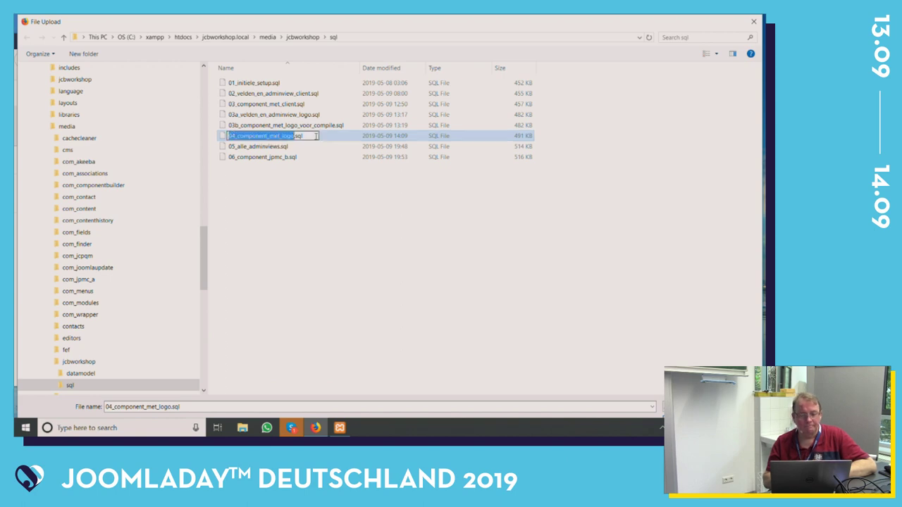
double_click(321, 136)
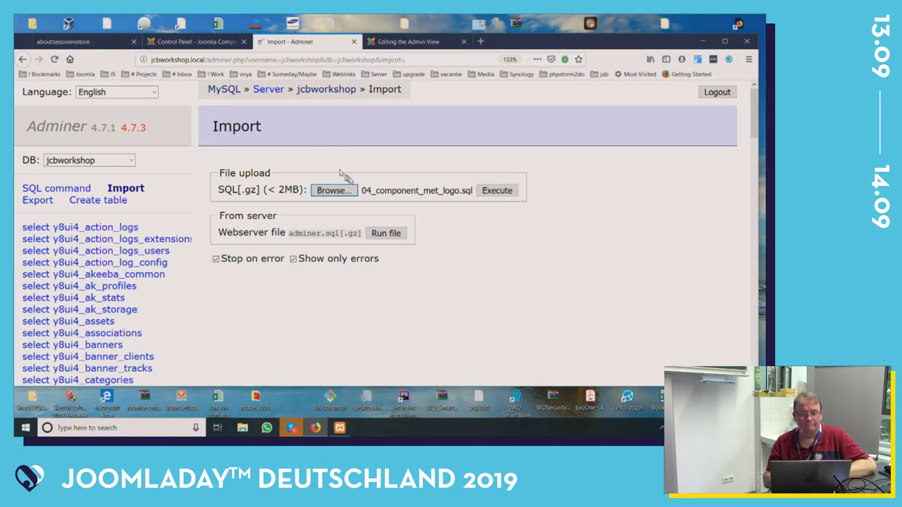
click(491, 191)
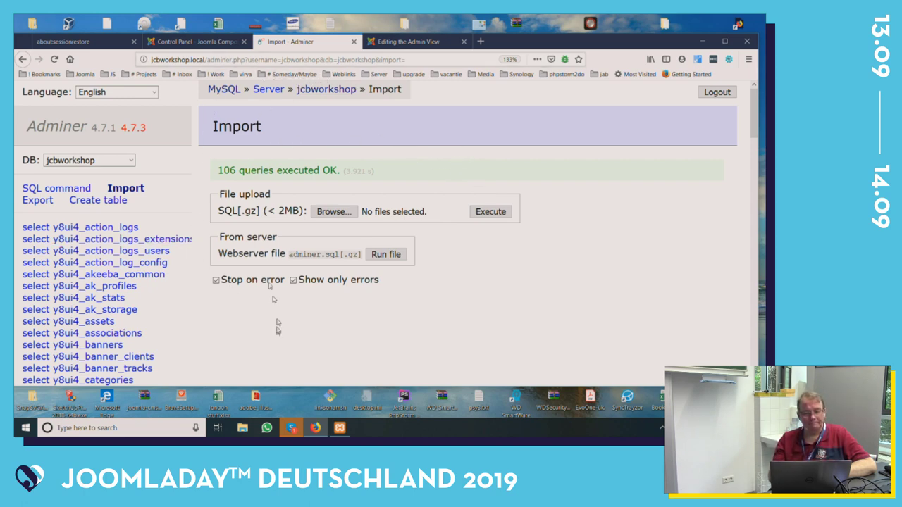
click(199, 43)
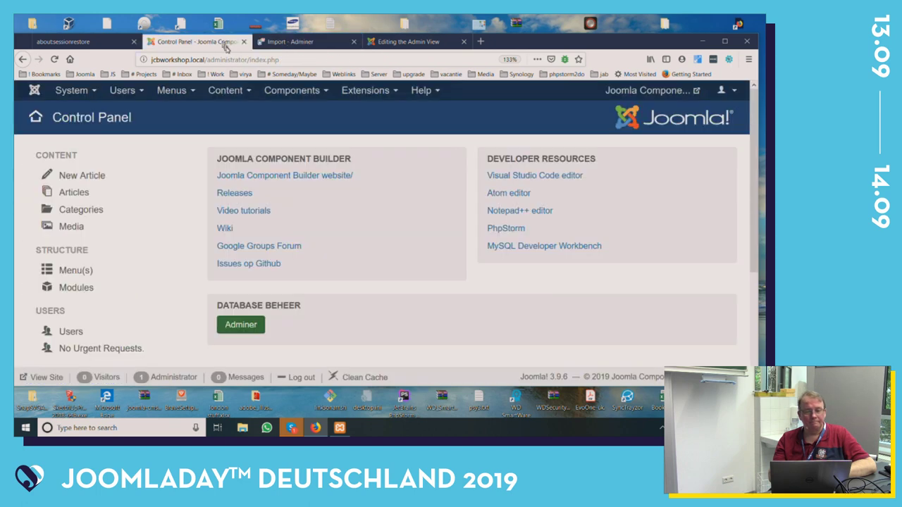
Step: Open the Extensions: Manage list sorted by ID descending
click(366, 90)
click(371, 111)
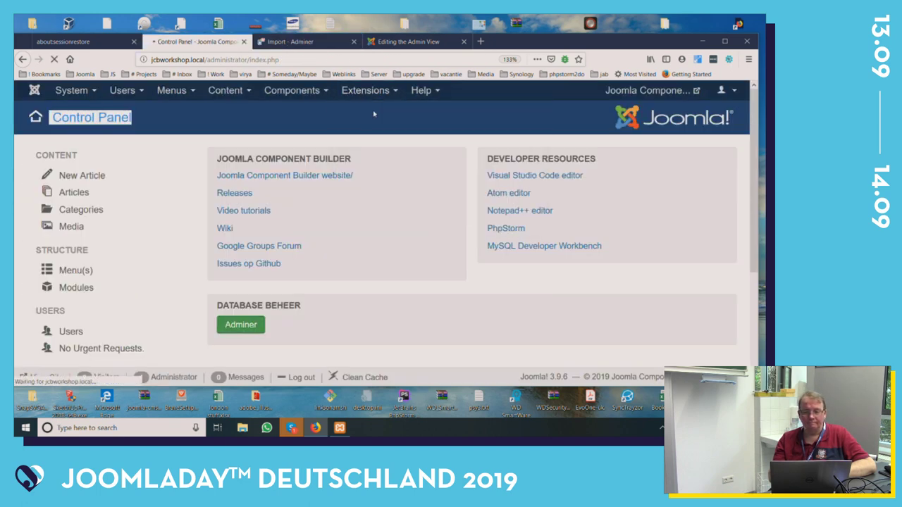
click(368, 95)
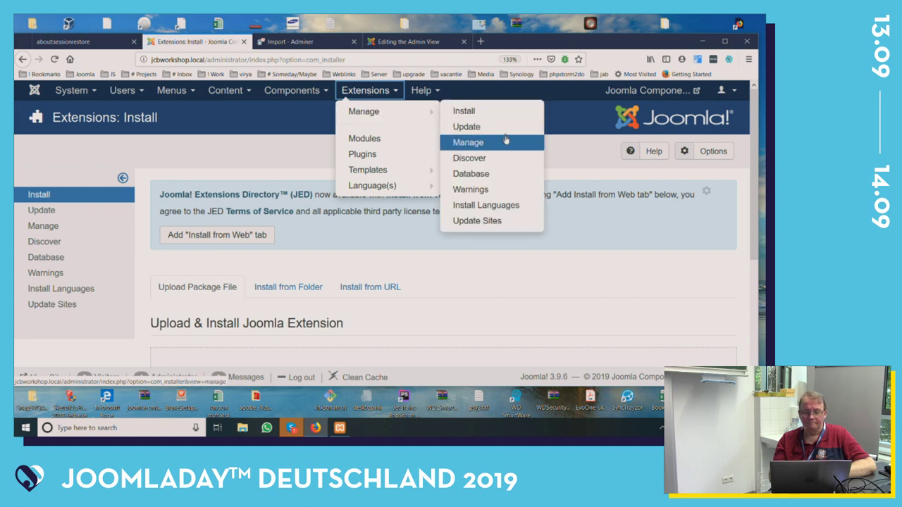
click(504, 142)
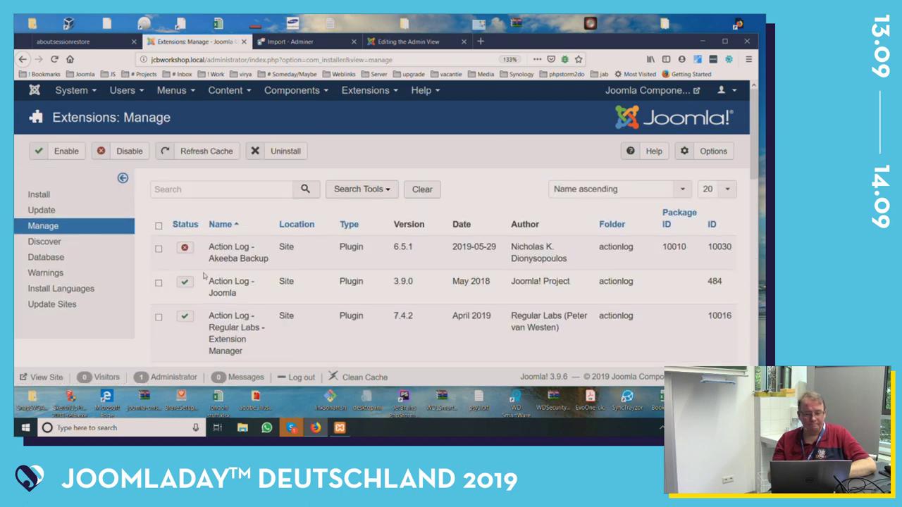
scroll(210, 257, down, 2)
scroll(211, 257, down, 1)
scroll(210, 257, up, 2)
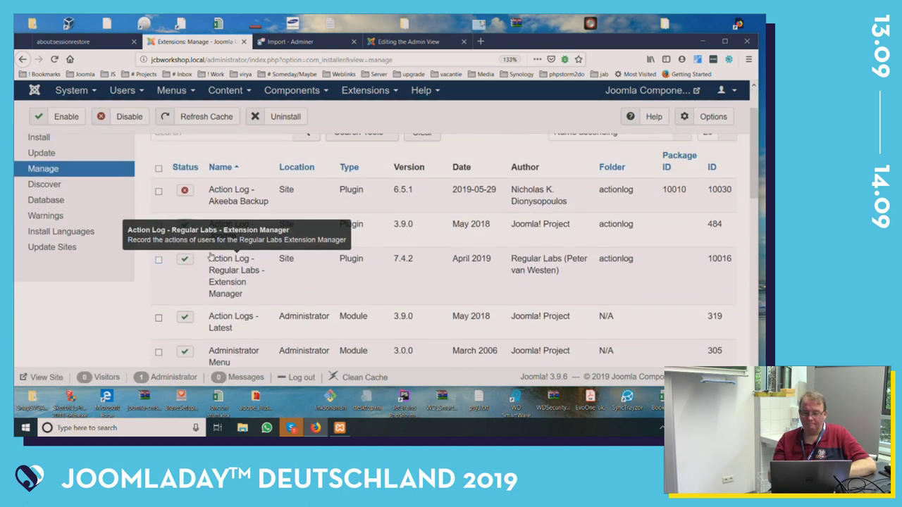
click(712, 197)
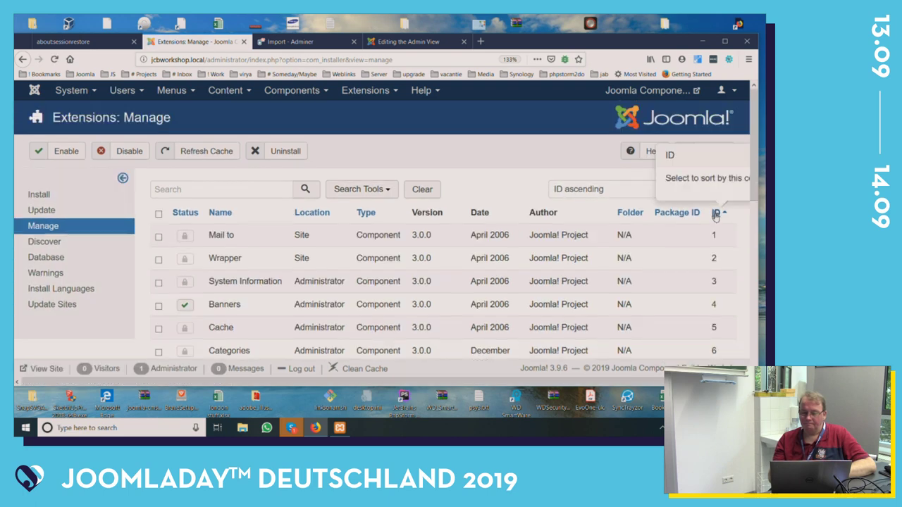
click(716, 213)
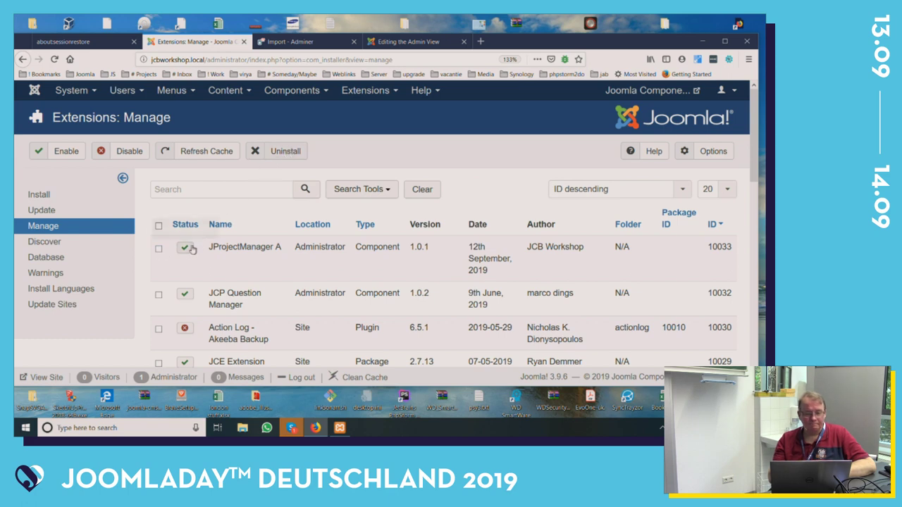
Step: Uninstall the JProjectManager A component, confirming the removal
click(158, 248)
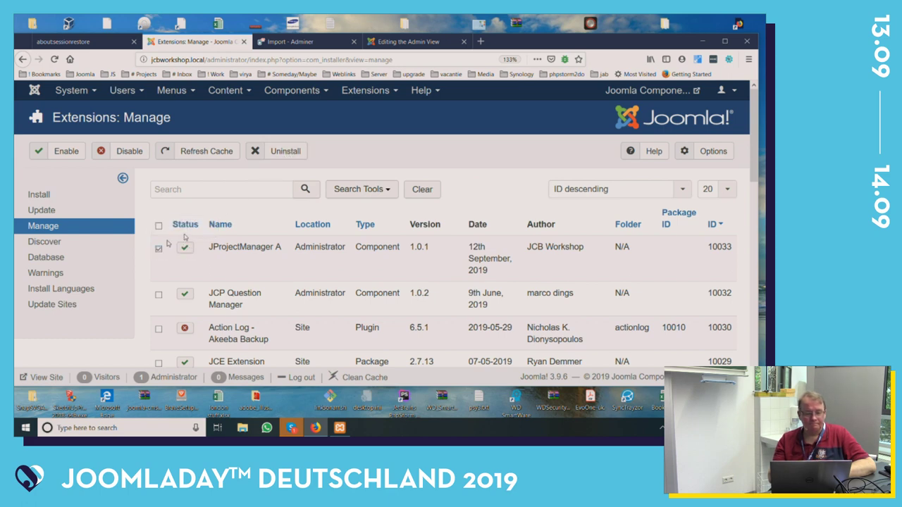
click(296, 152)
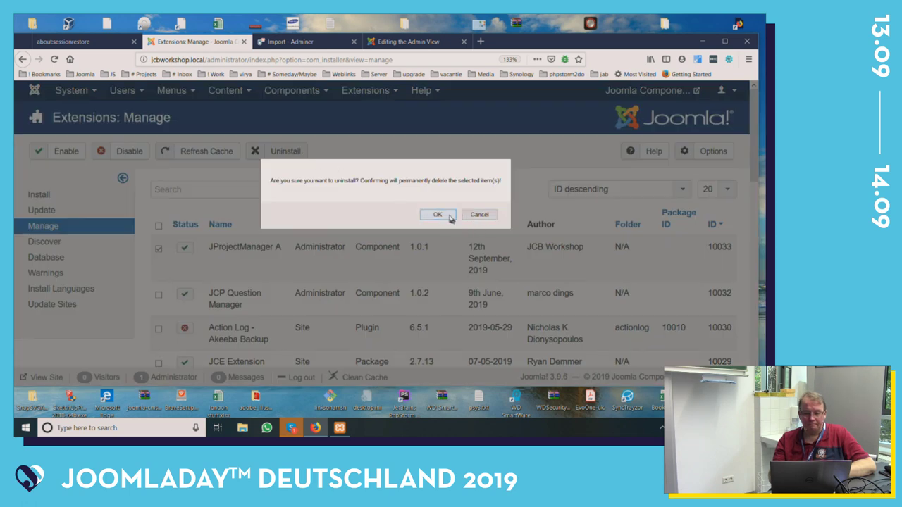
click(437, 214)
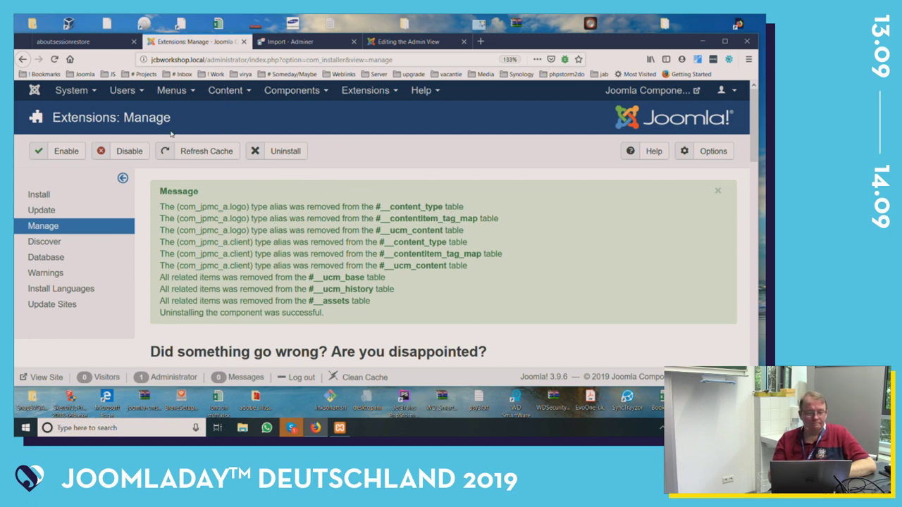
click(295, 93)
mouse_move(317, 128)
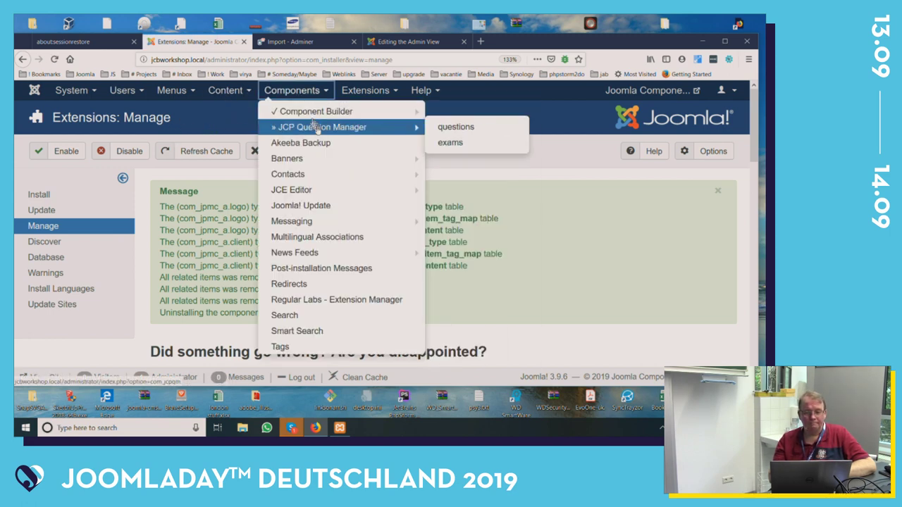
mouse_move(359, 113)
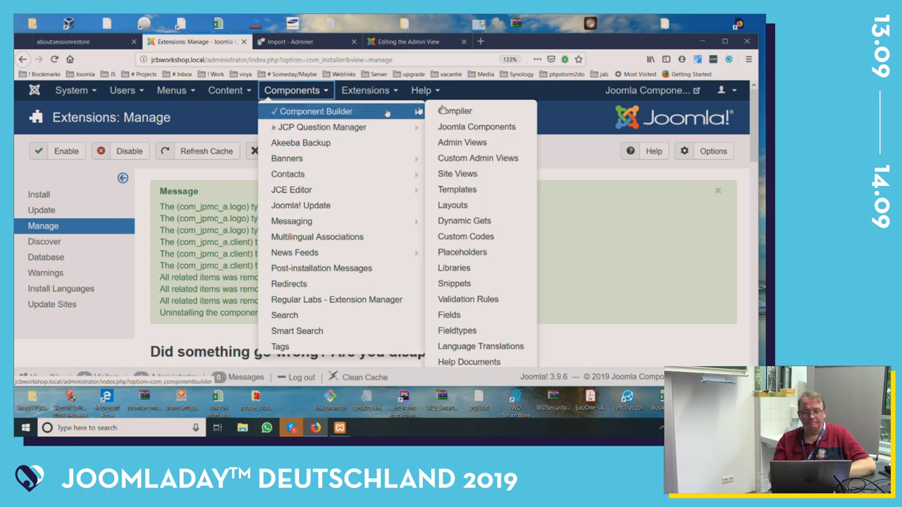
Step: Compile JProjectManager A as com_jpmc_a_v1_0_1__J3 and install it on the site
click(499, 113)
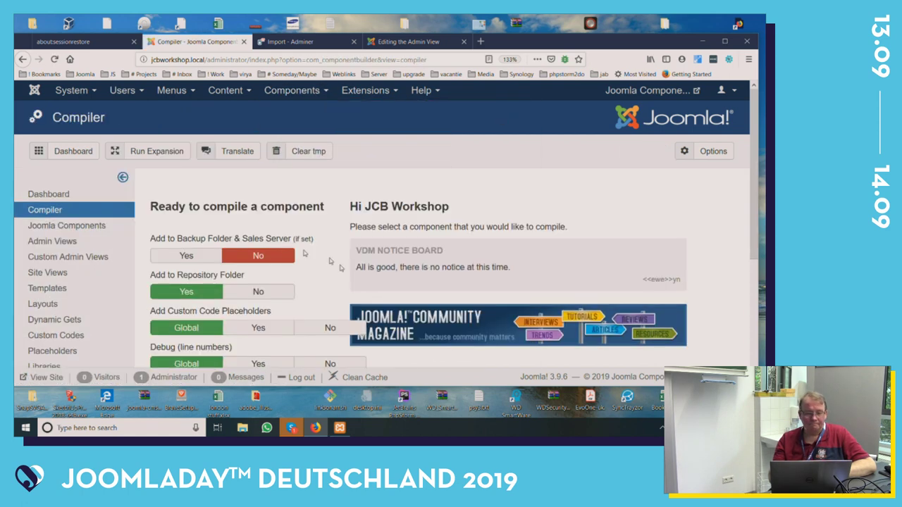
scroll(347, 338, down, 5)
click(241, 252)
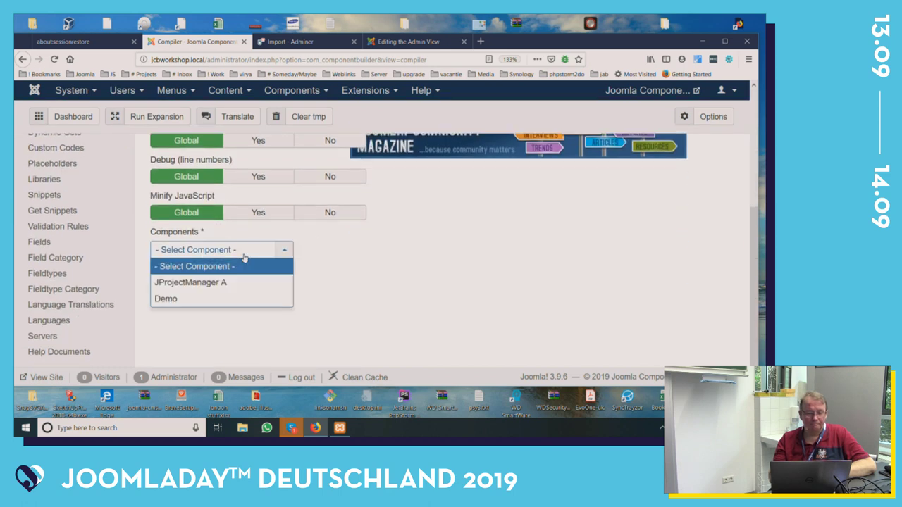
click(238, 282)
click(226, 284)
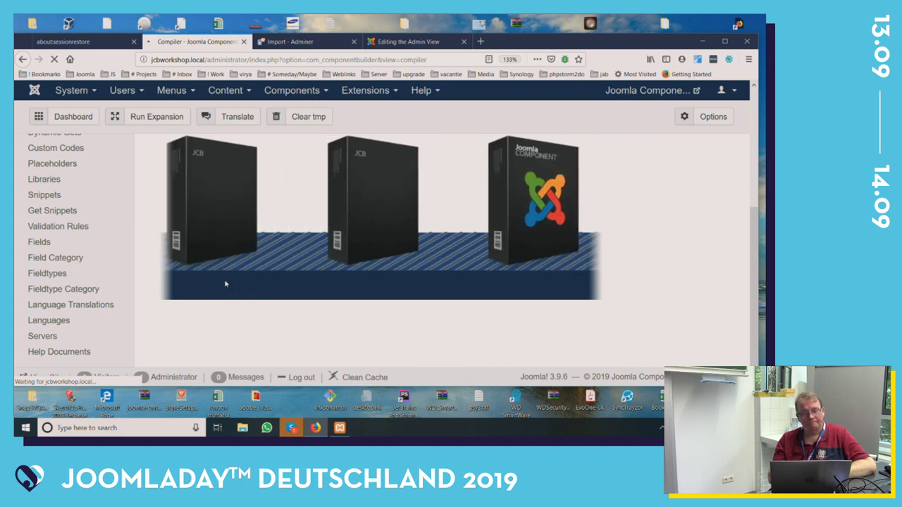
scroll(386, 235, down, 5)
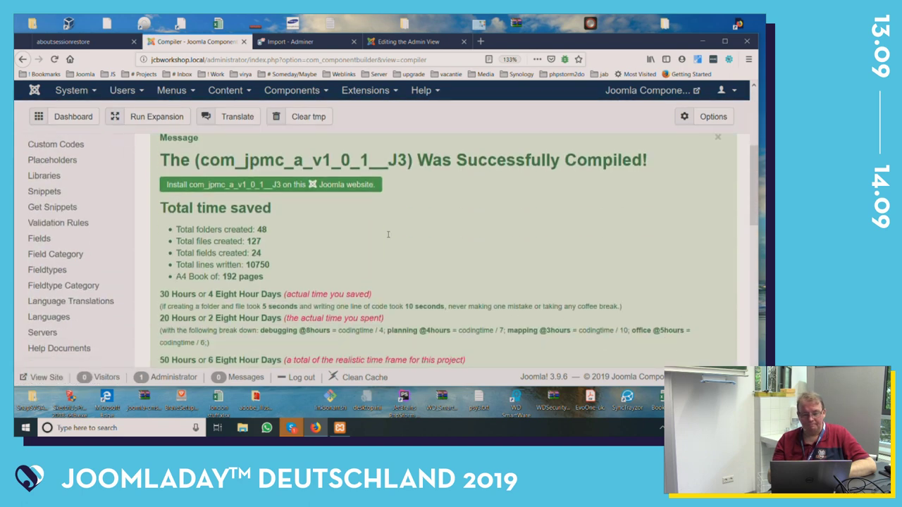
scroll(386, 235, down, 4)
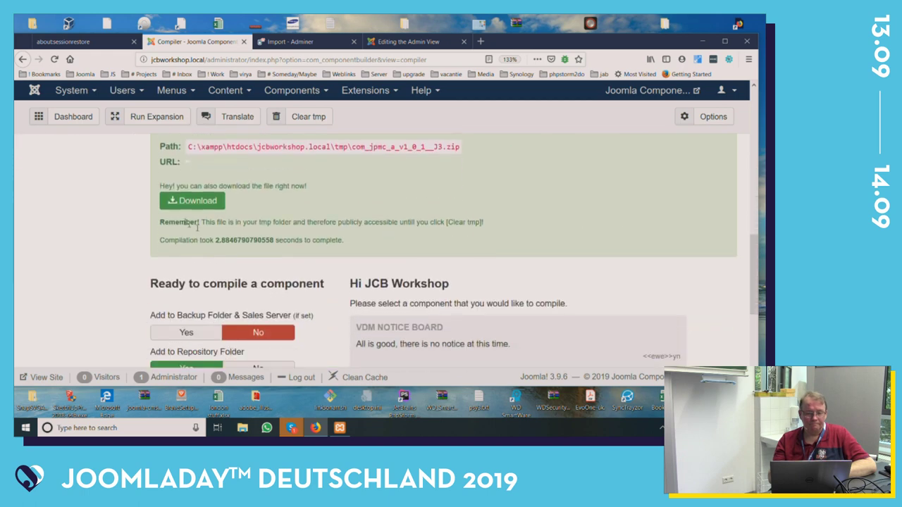
scroll(357, 210, up, 8)
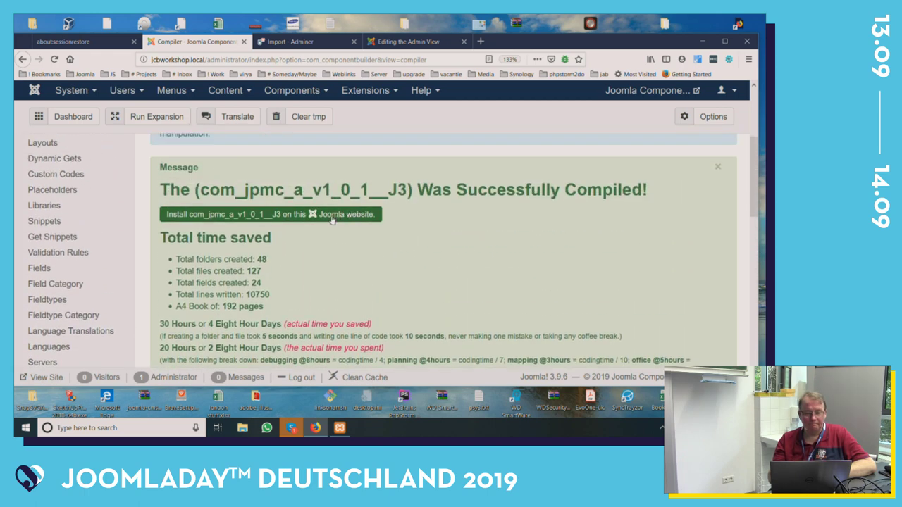
click(332, 218)
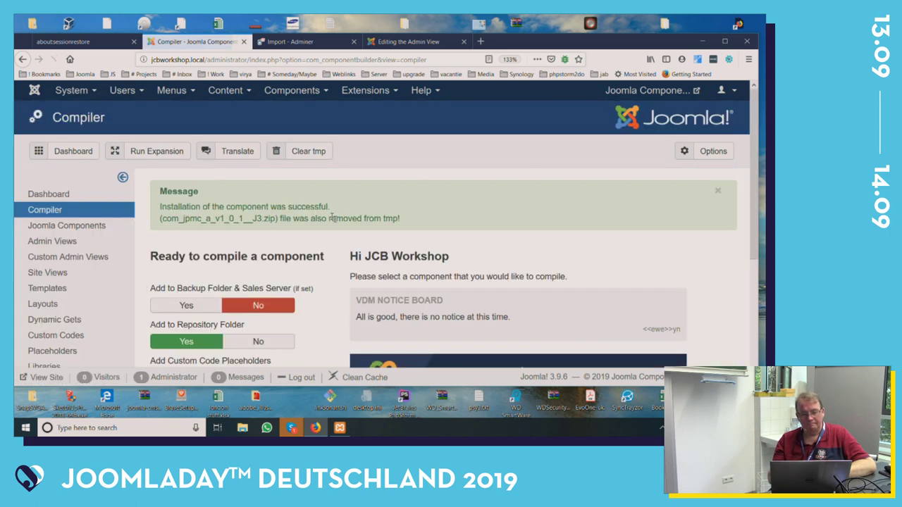
Step: Check that the Components menu lists JProjectManager A with Logos and Clients views
click(310, 95)
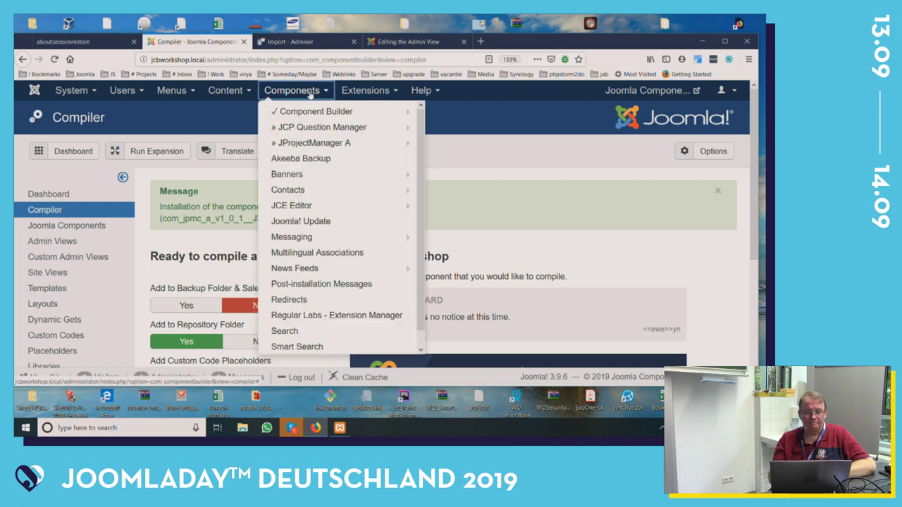
mouse_move(325, 128)
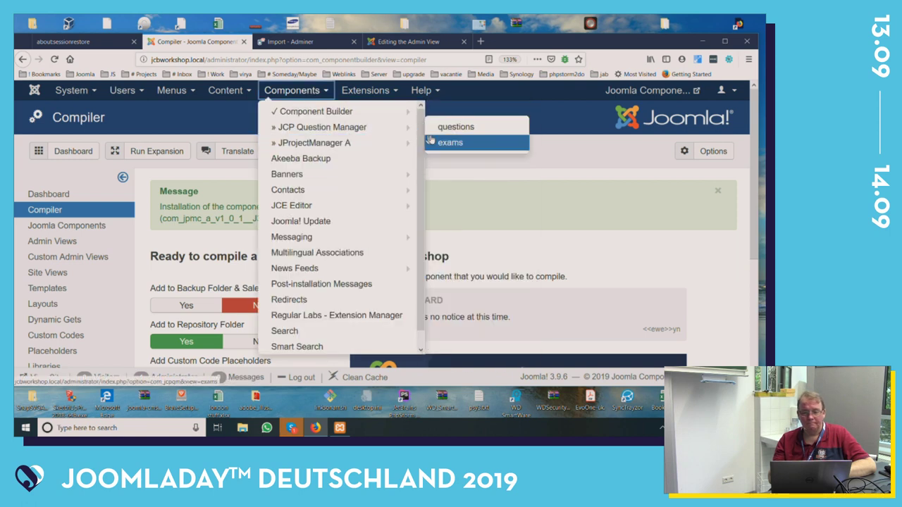
click(473, 229)
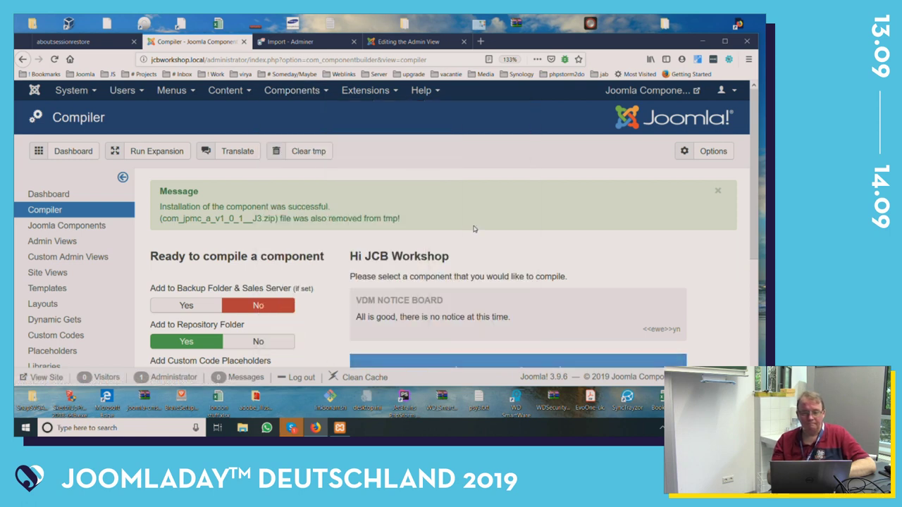
key(ctrl+super+Left)
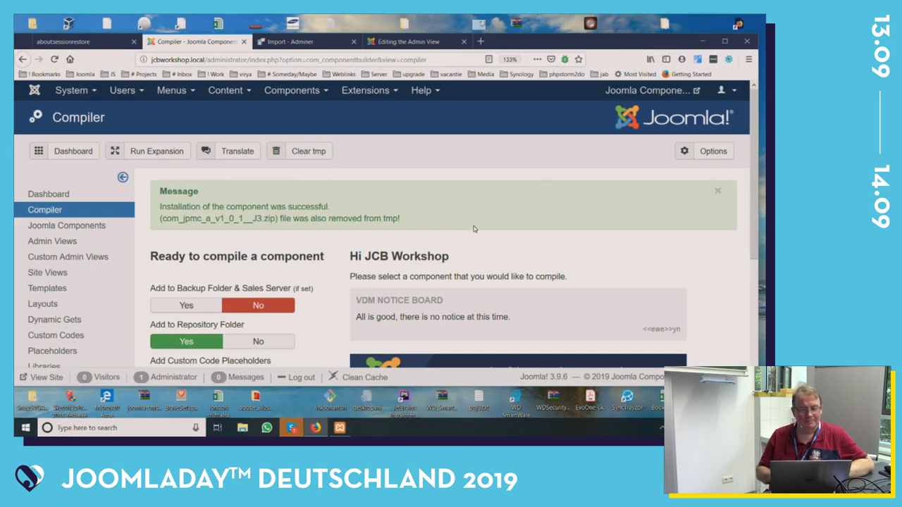
click(295, 94)
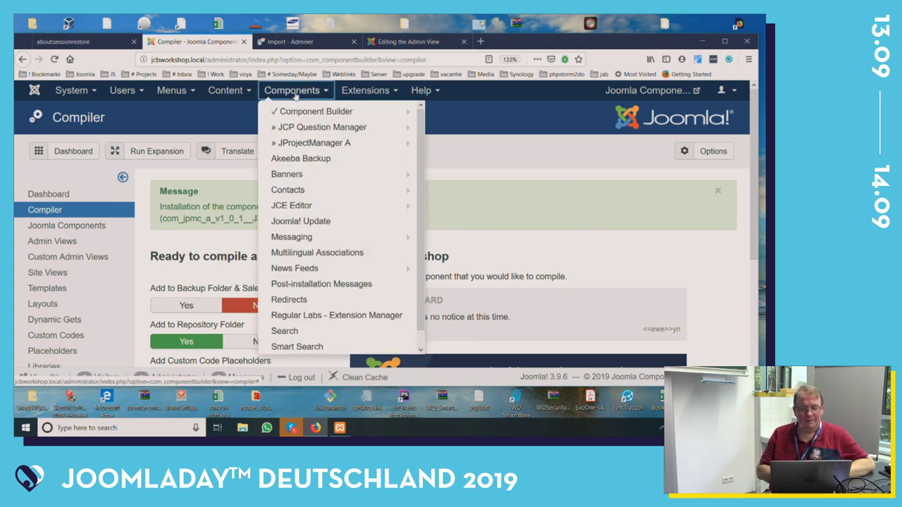
mouse_move(315, 143)
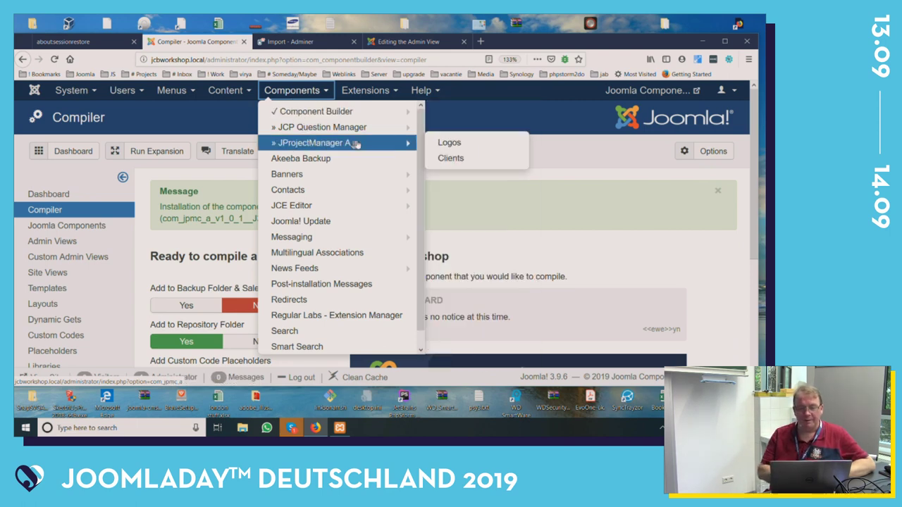
Step: Save a new client 'bvcbvc' with the workshop user as primary contact and a VAT number
click(472, 162)
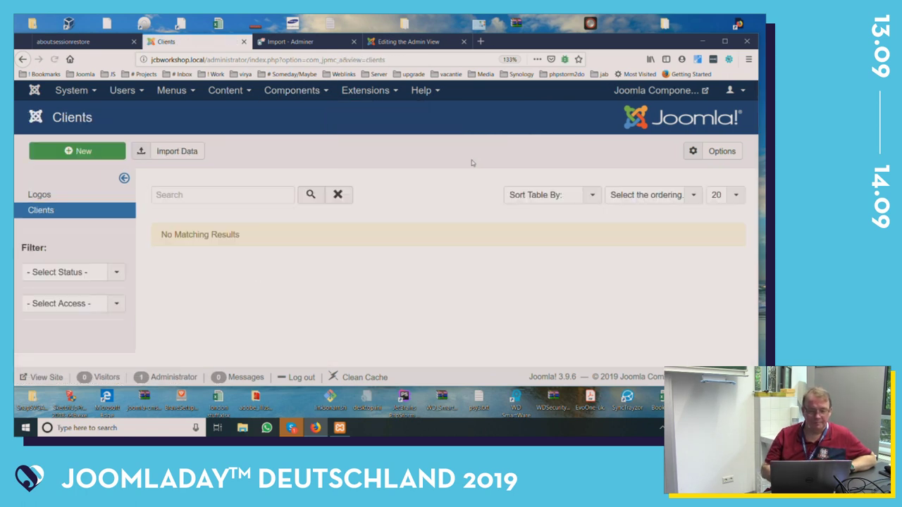
click(66, 151)
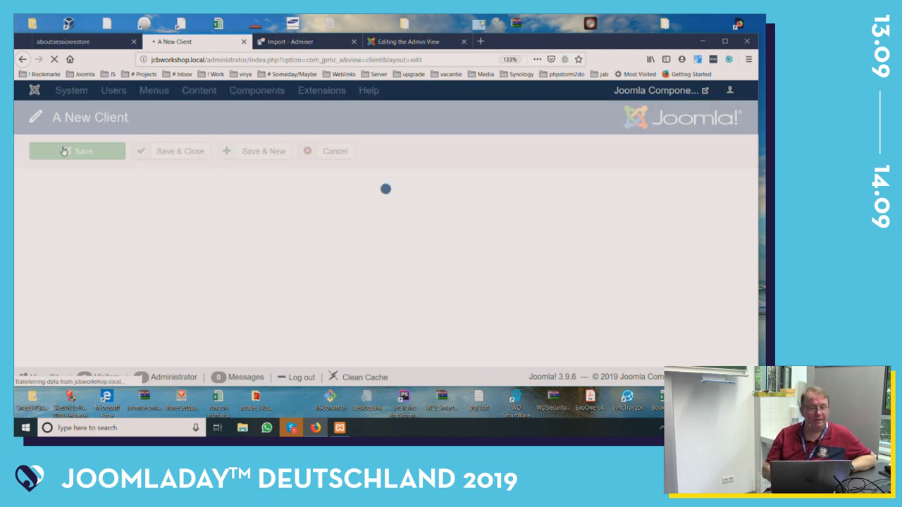
click(109, 197)
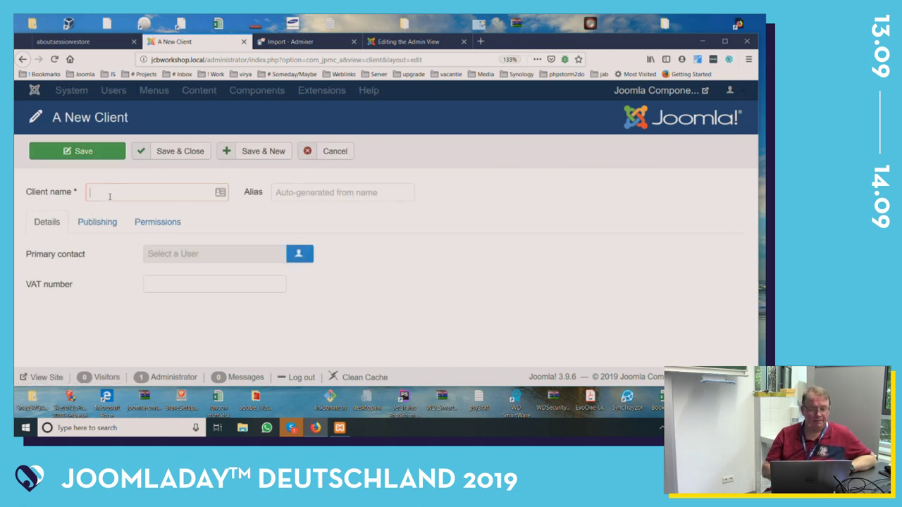
text(bvcbvcbvcbv cbv)
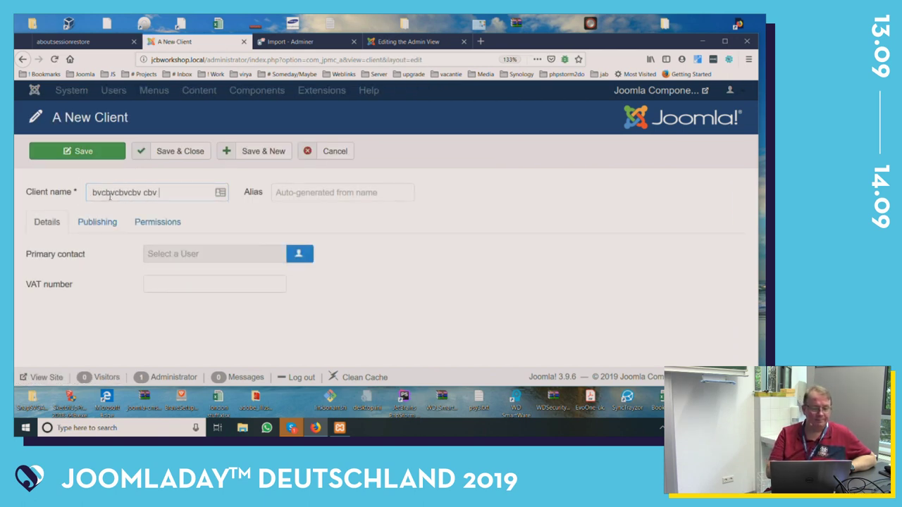
click(299, 254)
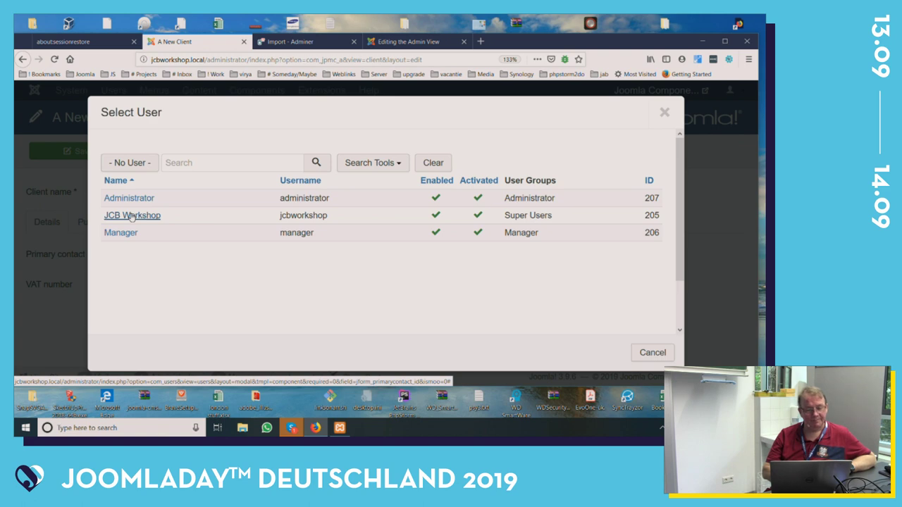
click(131, 216)
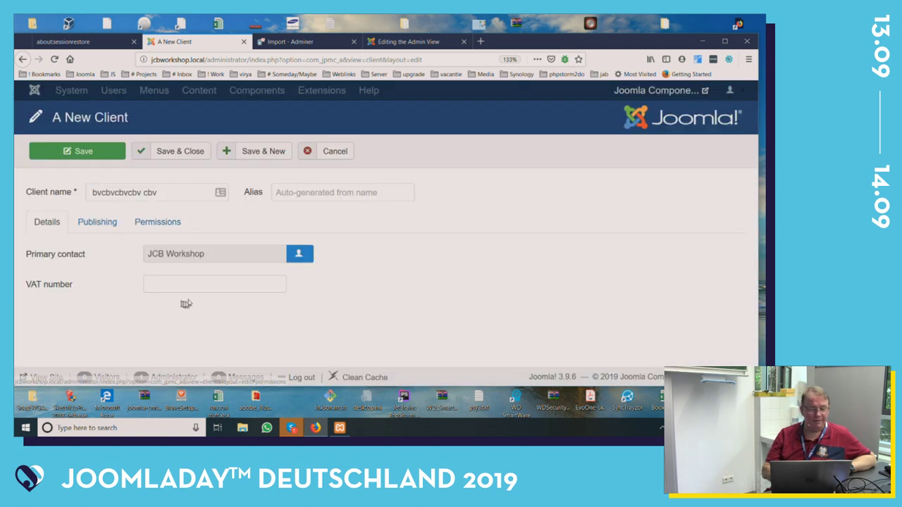
text(5)
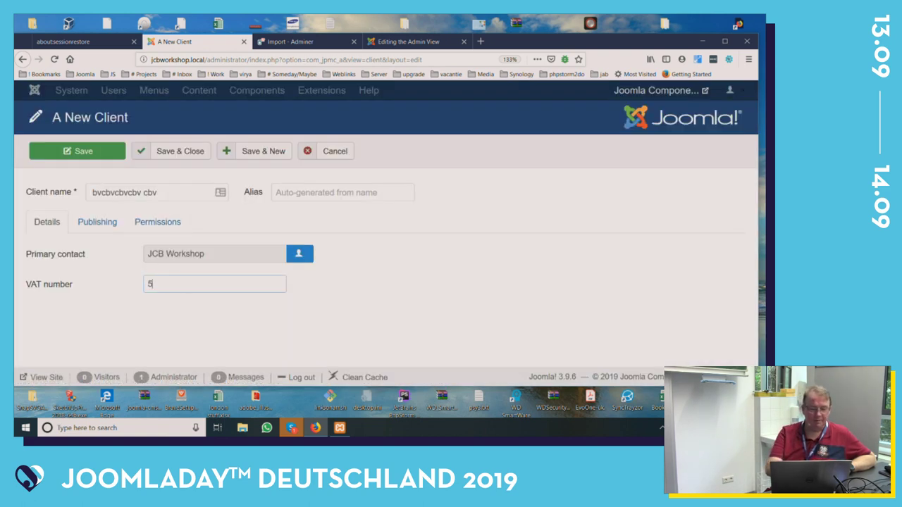
text(566767)
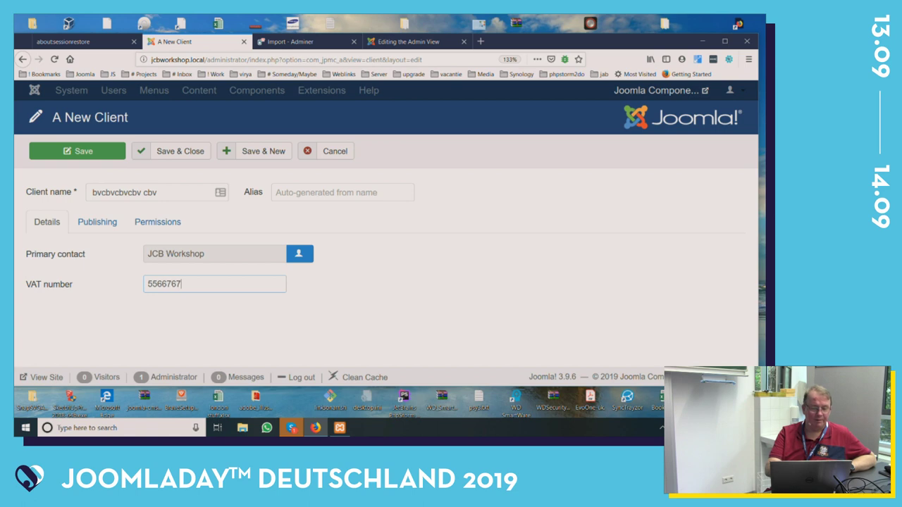
click(192, 151)
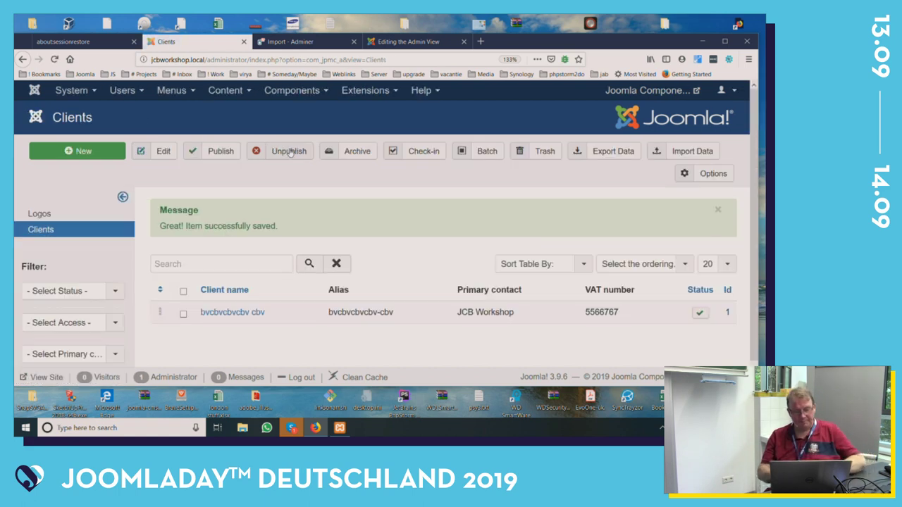
key(ctrl+super+Left)
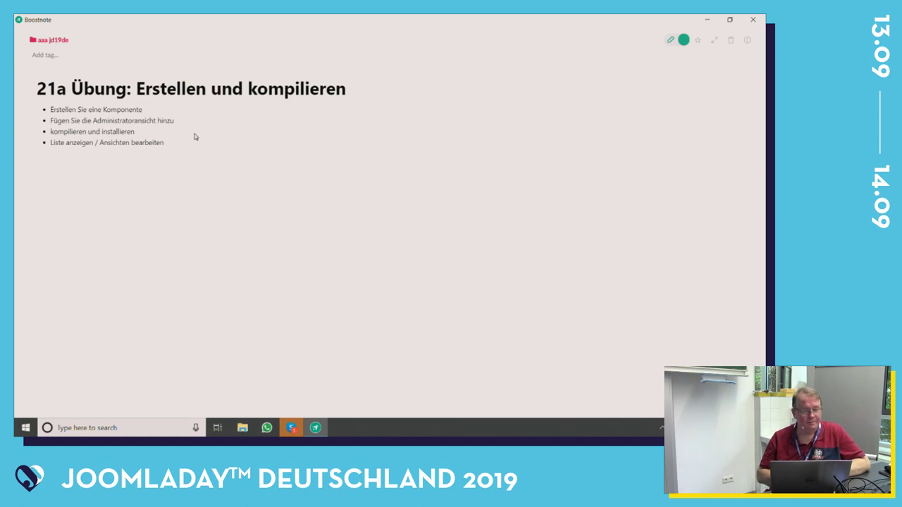
Step: Open the note list and move from note 22 to note 23 Eine Beziehung hinzufügen (NL)
click(714, 40)
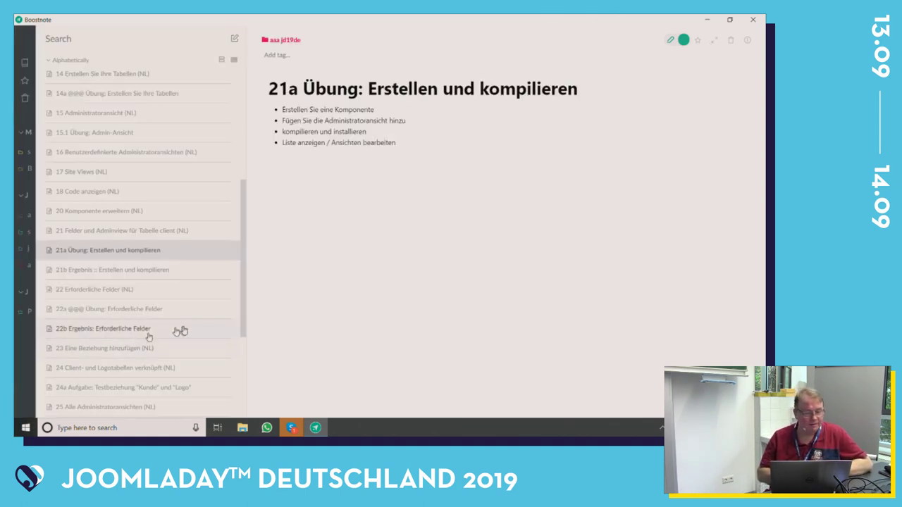
scroll(181, 329, down, 3)
scroll(182, 329, down, 1)
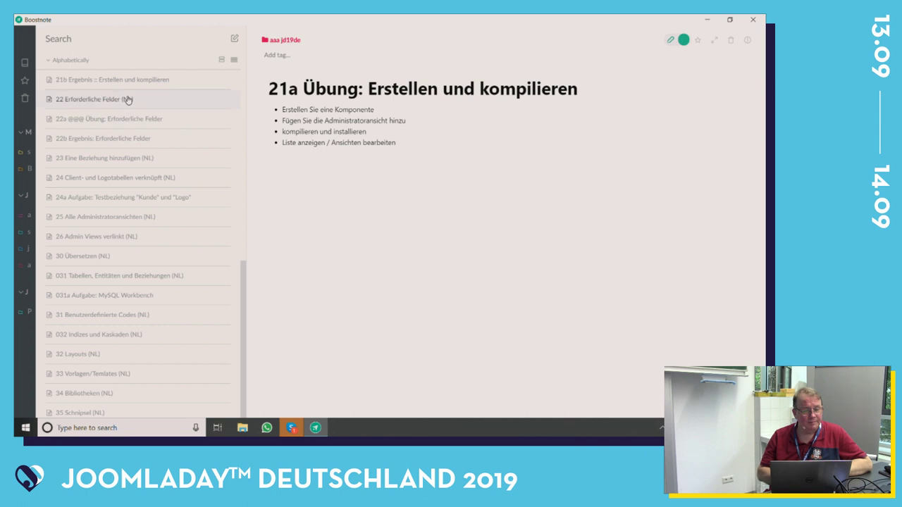
click(128, 99)
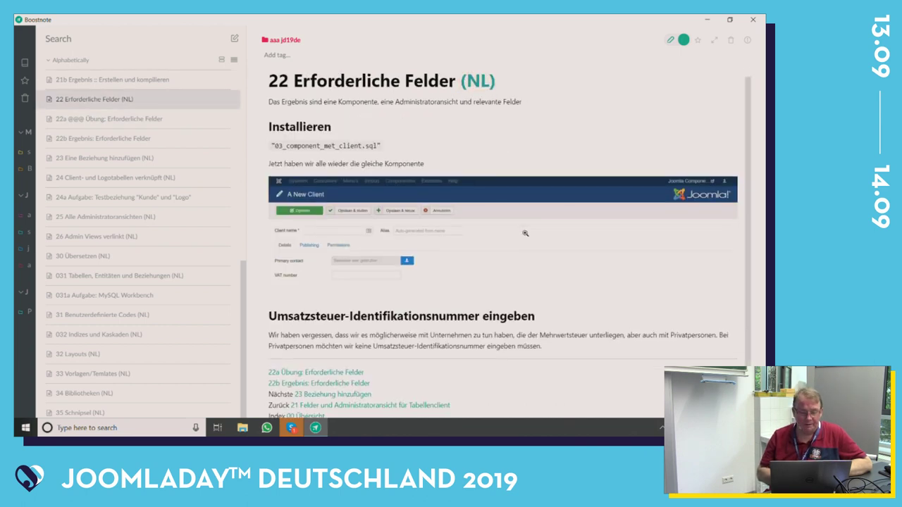
scroll(525, 233, down, 1)
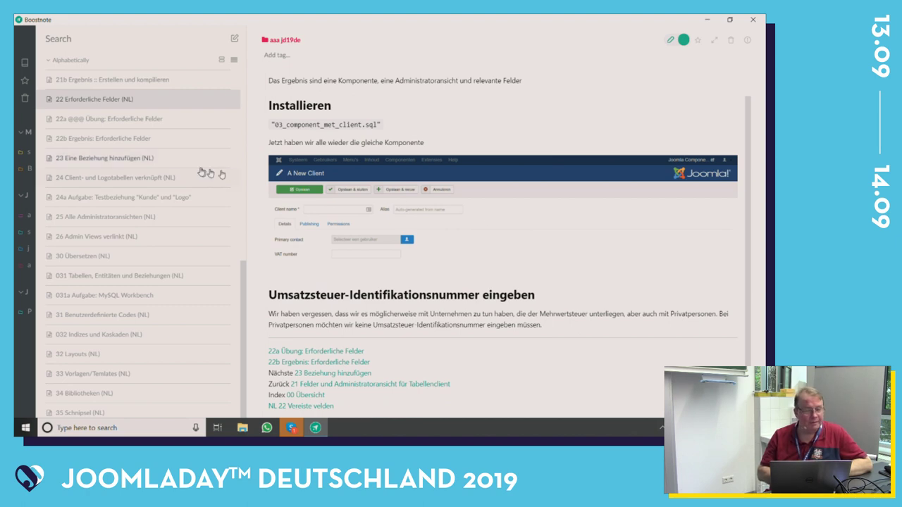
click(137, 160)
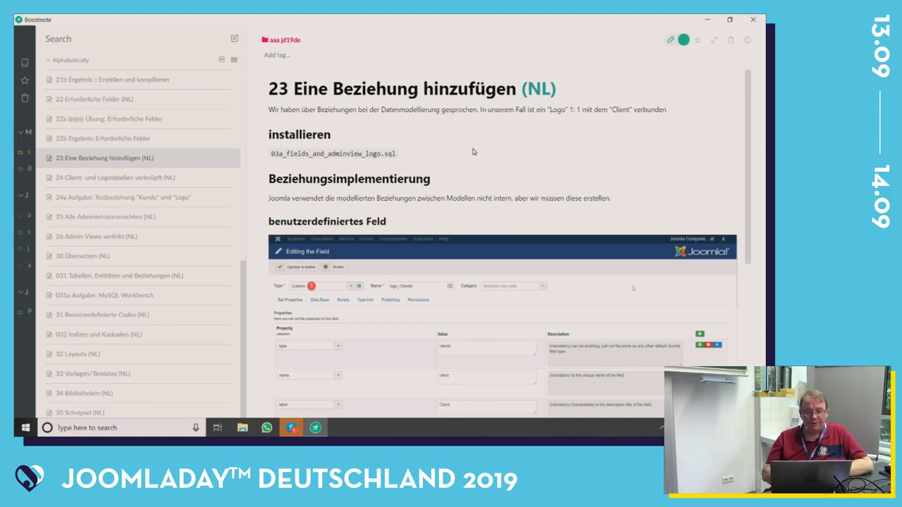
scroll(474, 152, down, 3)
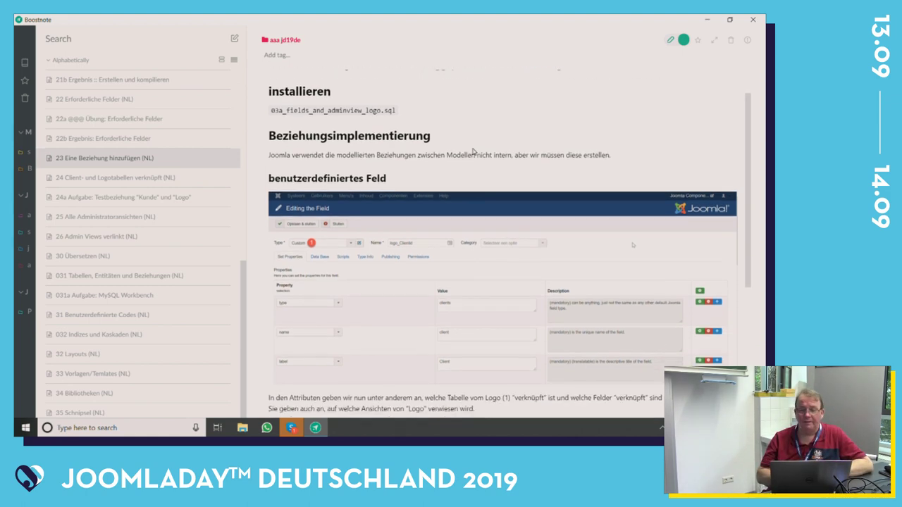
scroll(472, 148, down, 2)
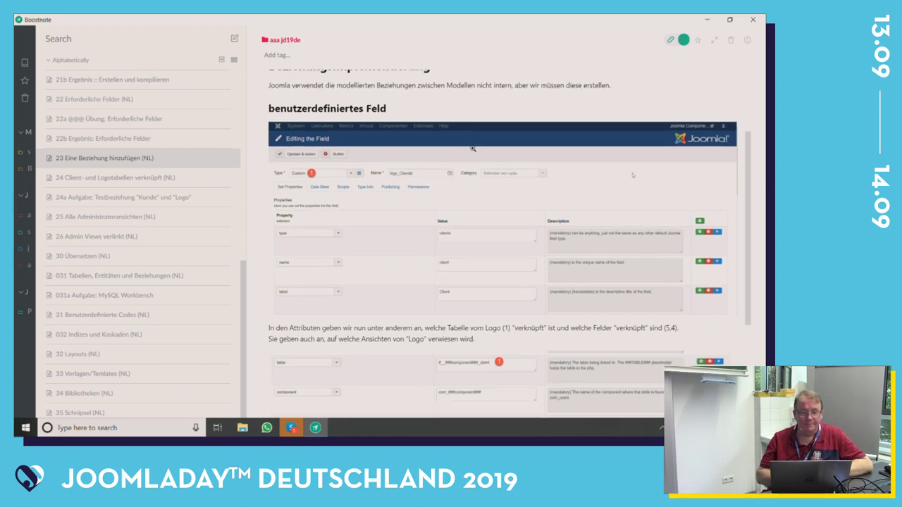
scroll(472, 149, up, 1)
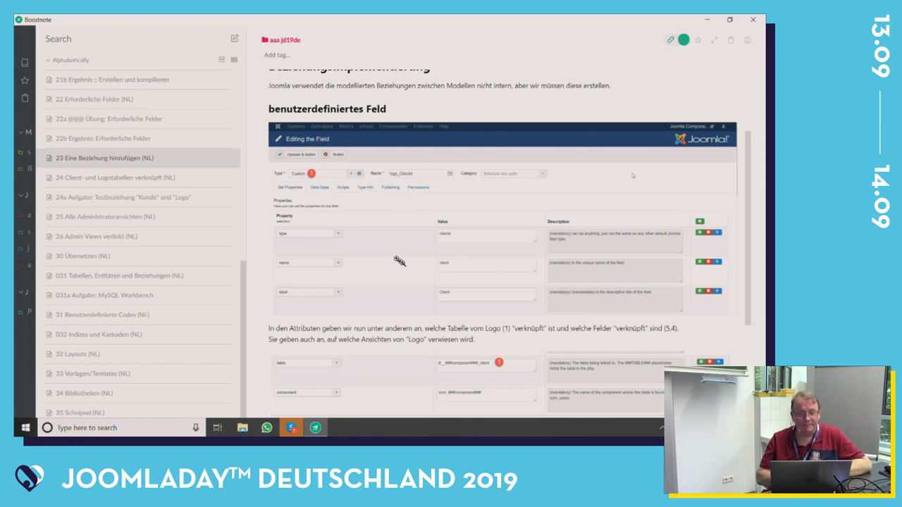
scroll(396, 239, down, 1)
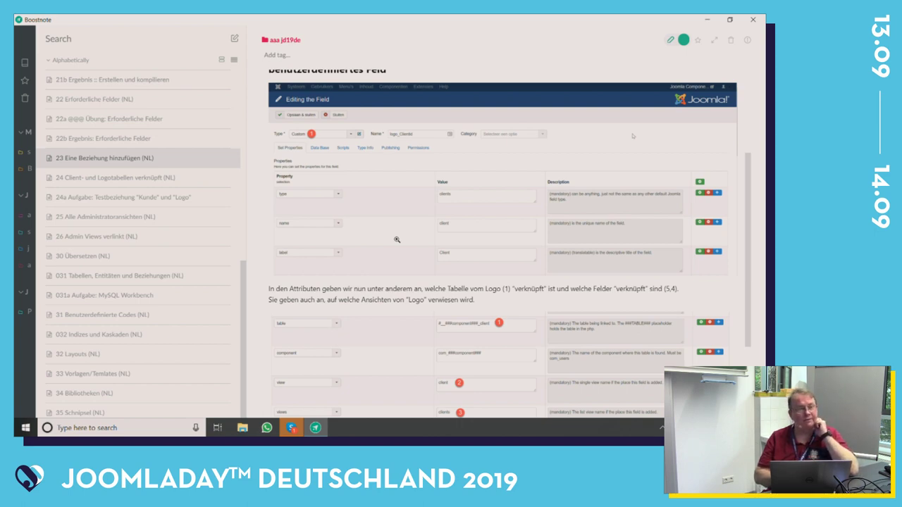
scroll(396, 239, down, 1)
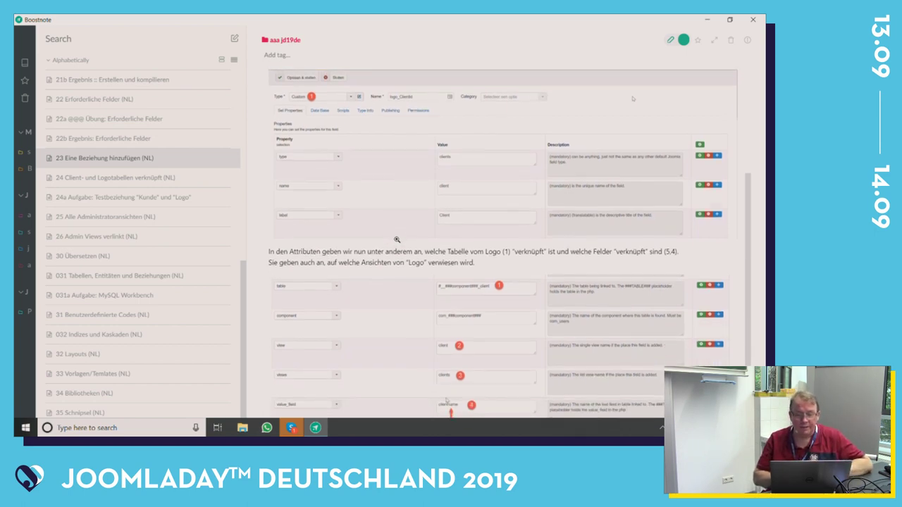
scroll(397, 240, down, 2)
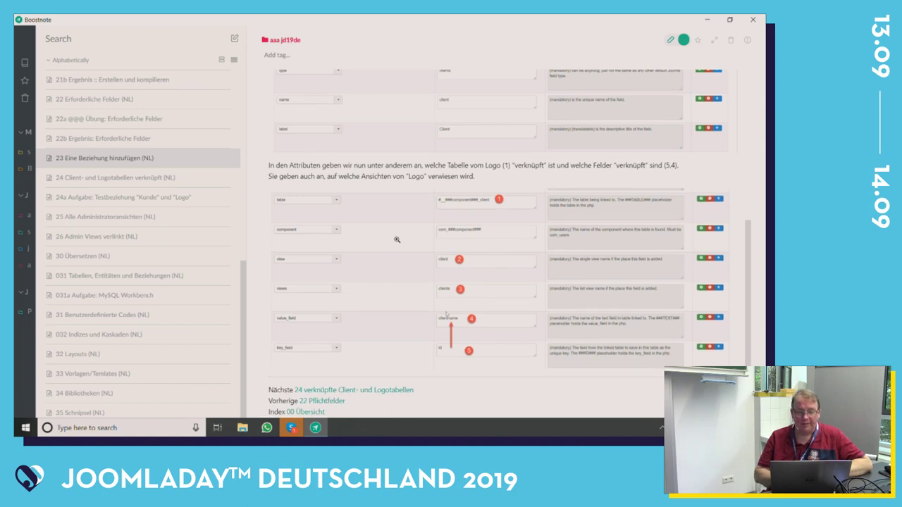